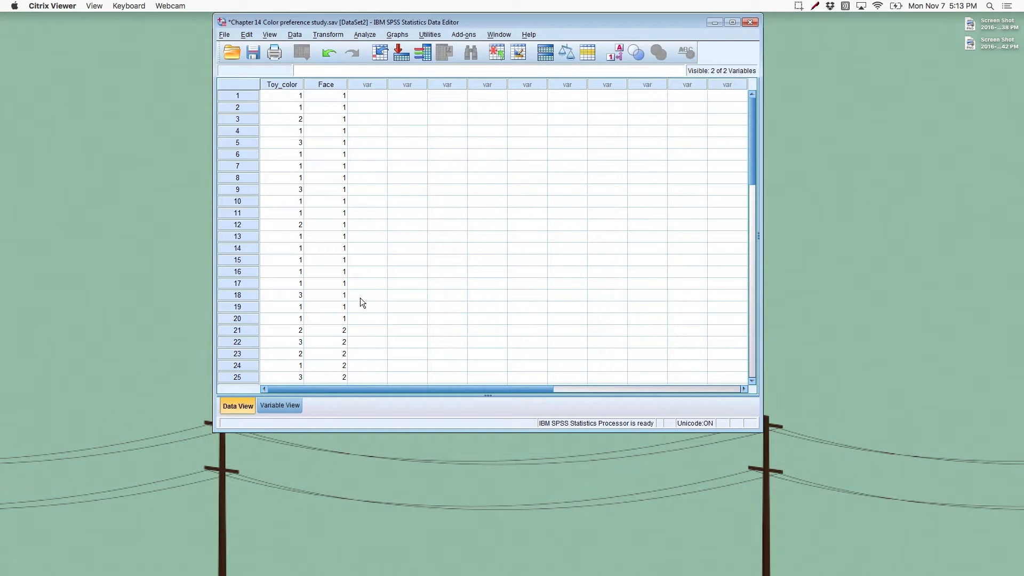
Step: Review the variable definitions and the labels of Toy_color and Face
left_click(288, 405)
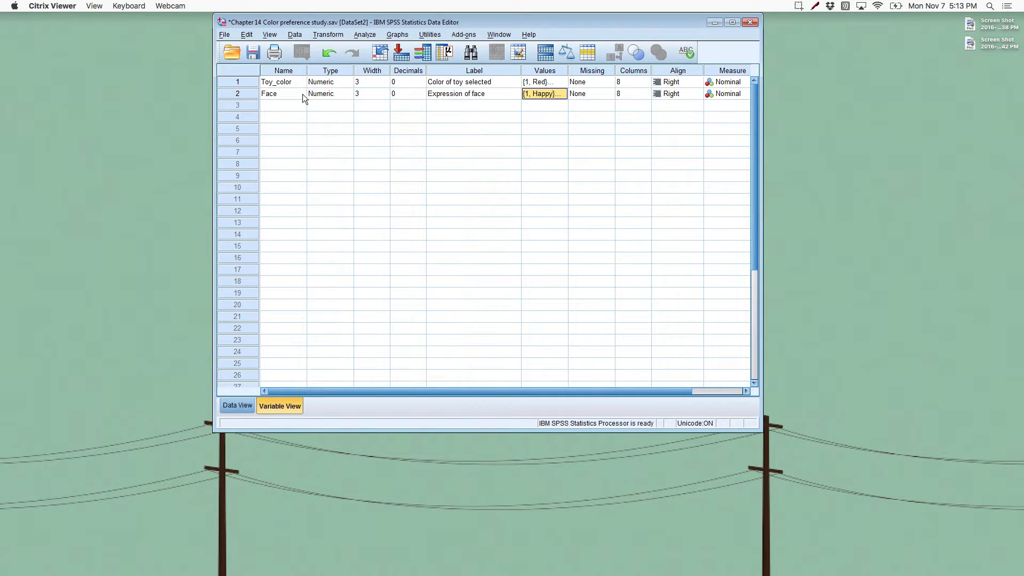
left_click(451, 82)
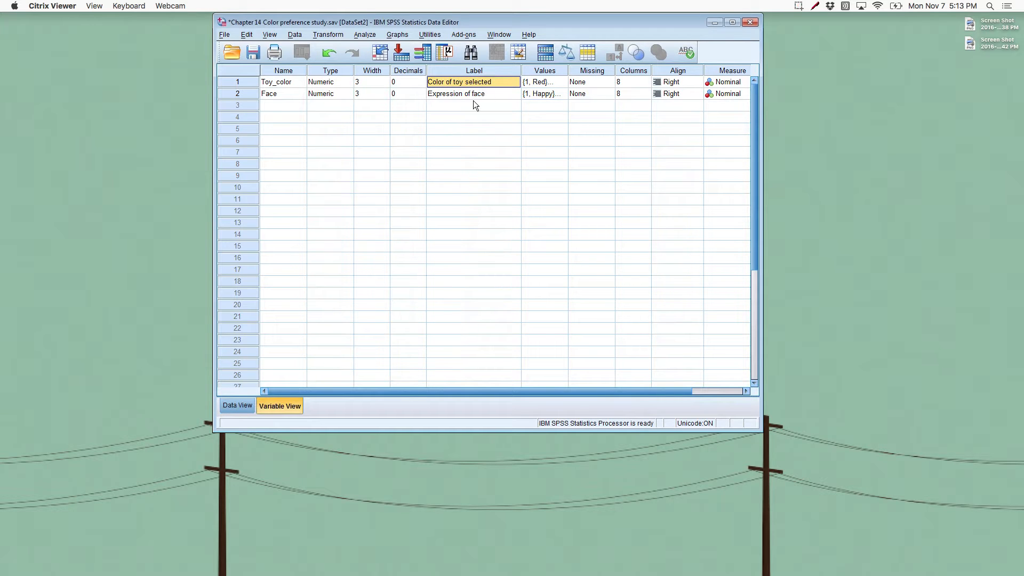
left_click(471, 96)
left_click(467, 84)
left_click(462, 97)
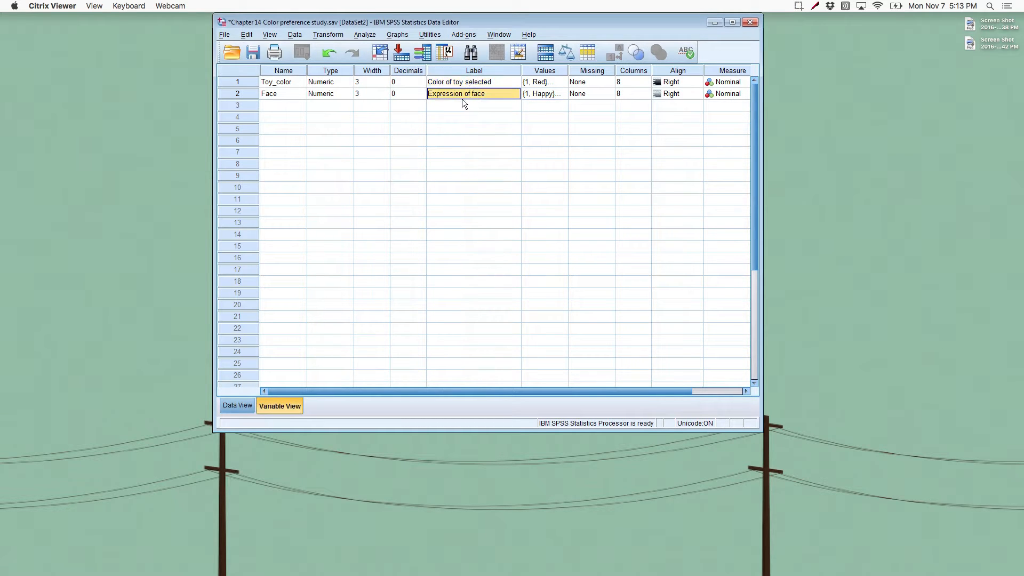
Step: Check the value labels defined for the Toy_color variable, keeping them as they are
left_click(563, 82)
left_click(563, 82)
left_click(440, 220)
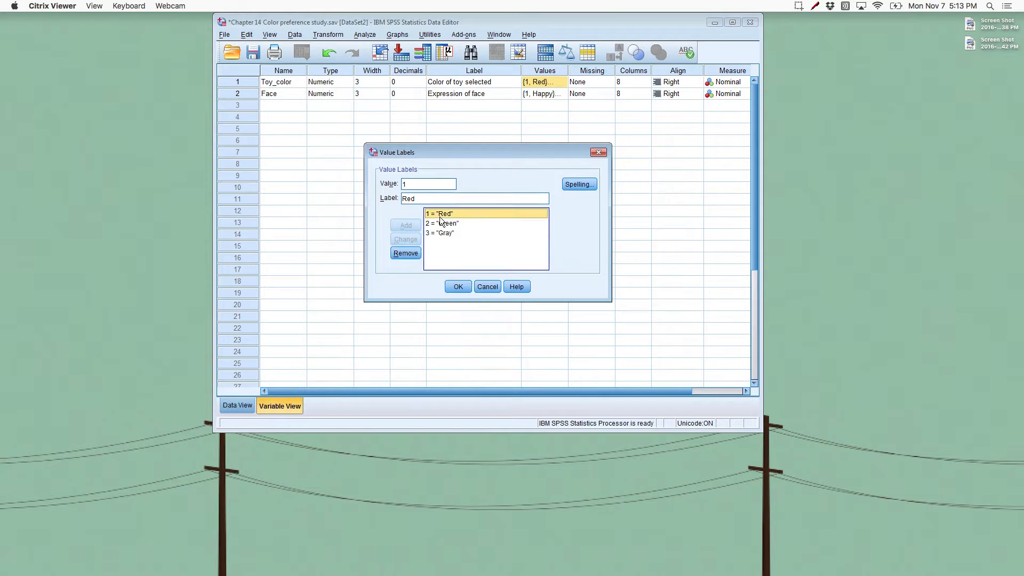
left_click(468, 226)
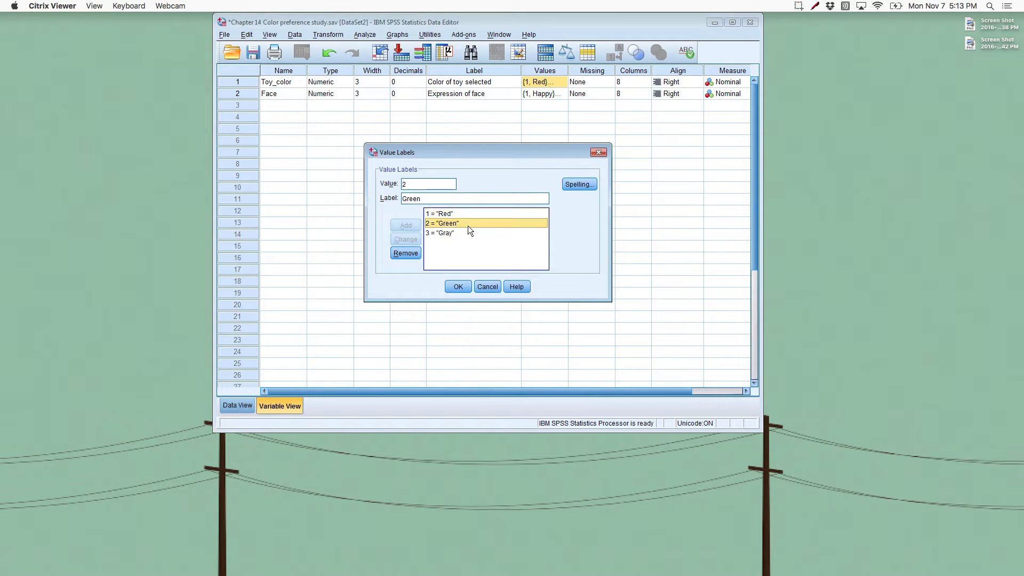
left_click(457, 287)
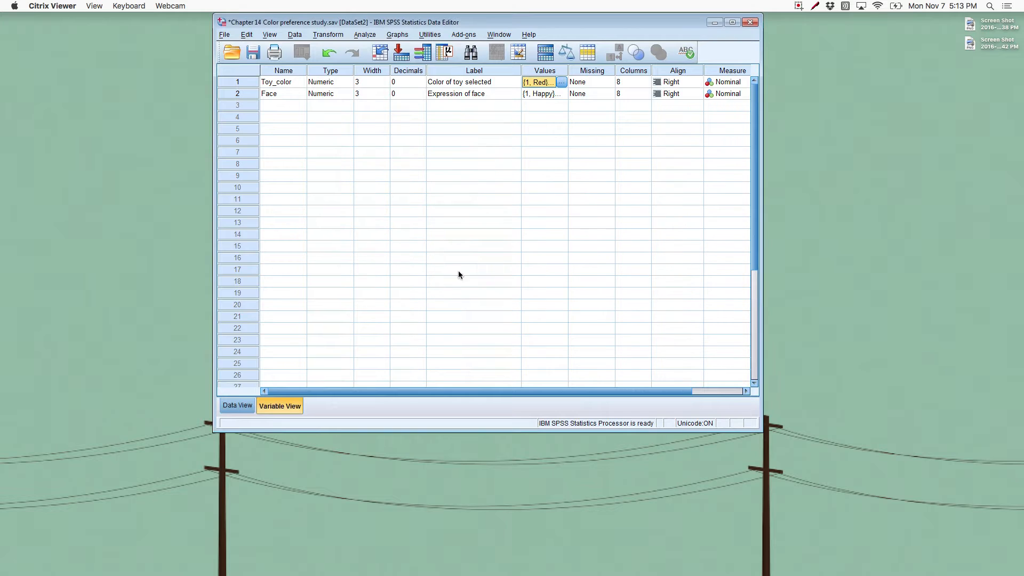
Step: Check the value labels defined for the Face variable, keeping them as they are
left_click(552, 94)
left_click(562, 94)
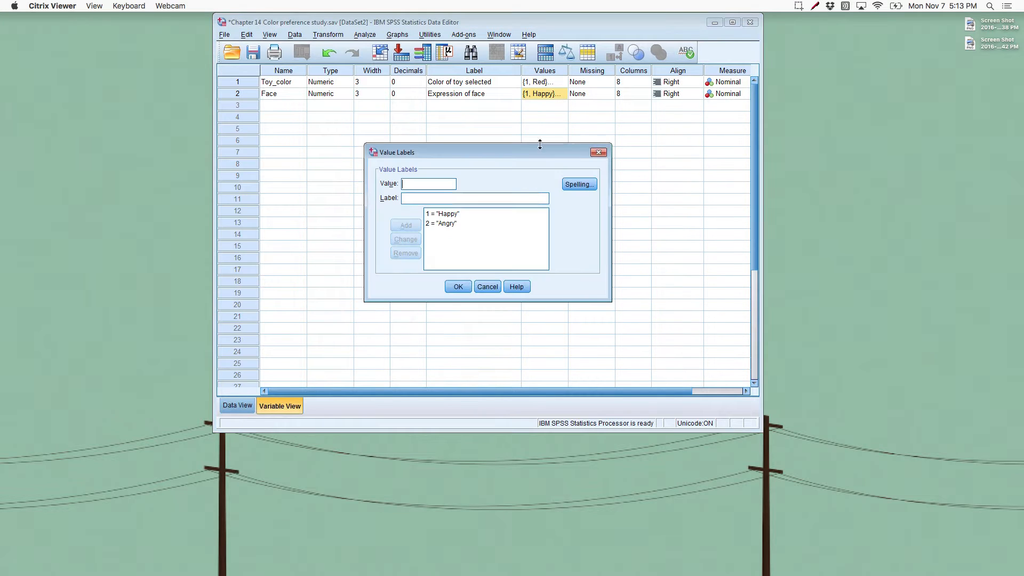
left_click(454, 286)
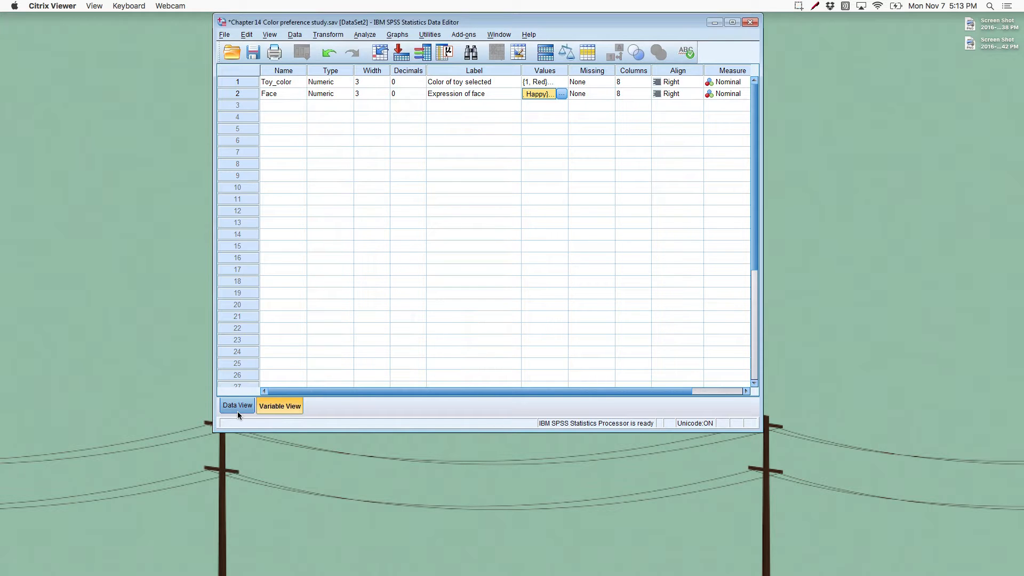
Step: Set up a Crosstabs analysis with Expression of face as the row variable and Color of toy selected as the column variable
left_click(366, 35)
mouse_move(376, 63)
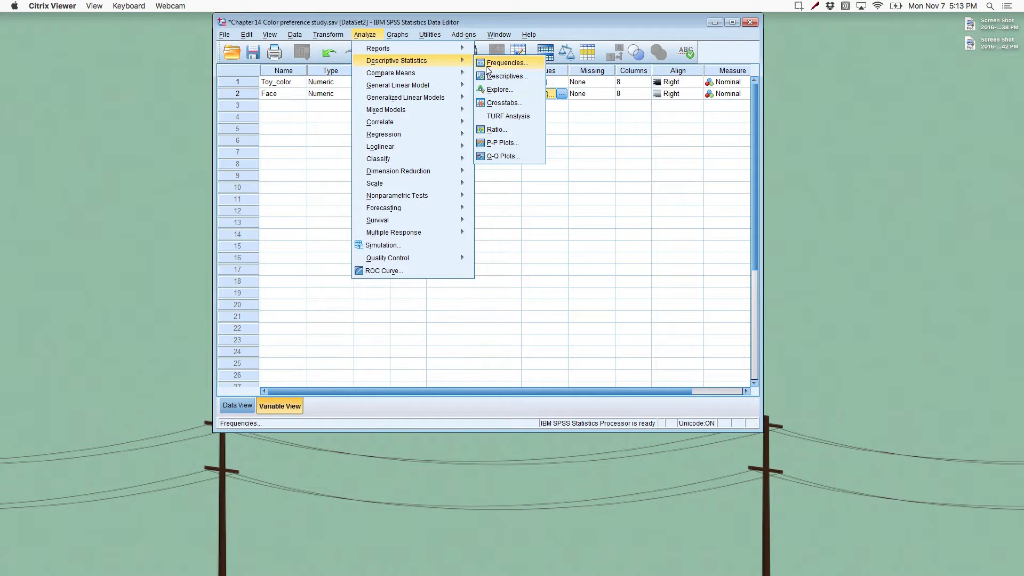
left_click(522, 103)
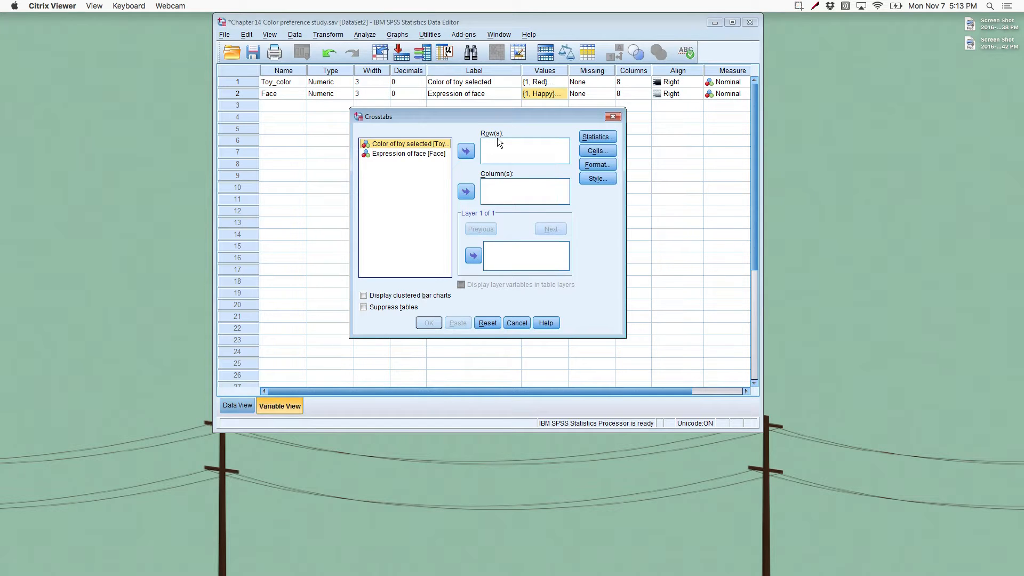
left_click(420, 154)
left_click(414, 153)
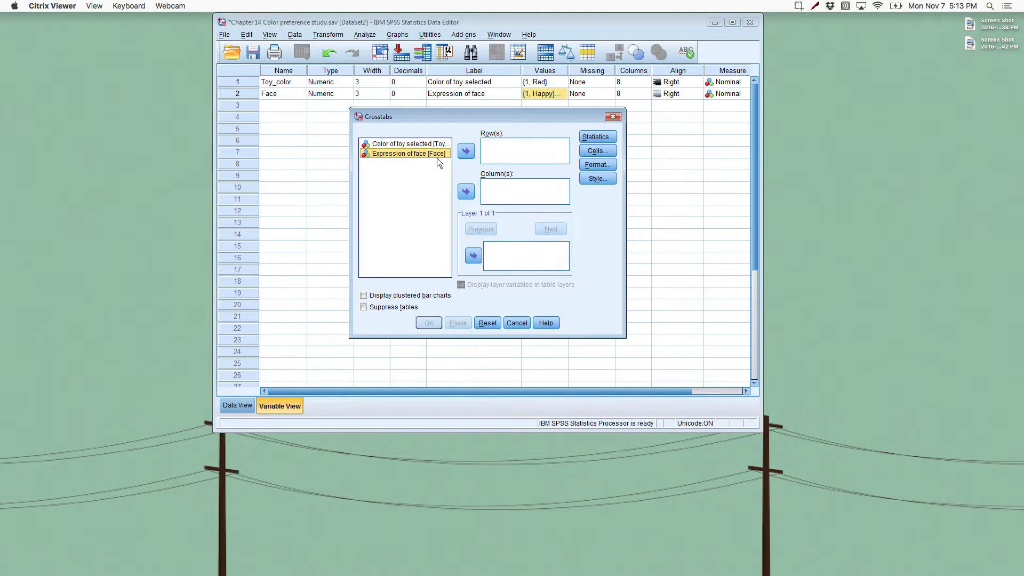
left_click(466, 152)
left_click(395, 145)
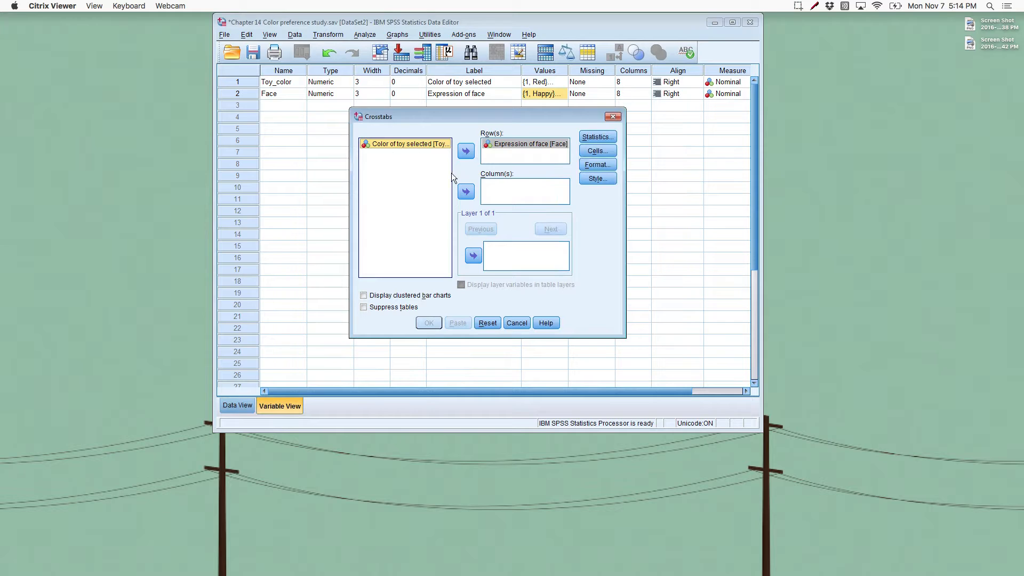
left_click(467, 193)
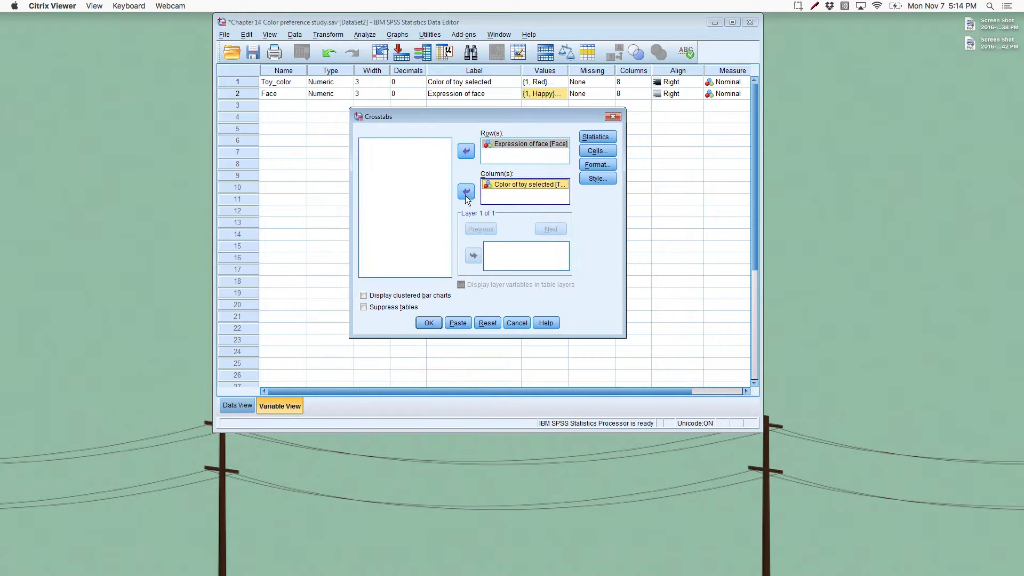
Step: Include the Chi-square statistic in the Crosstabs analysis and check that it is selected
left_click(612, 139)
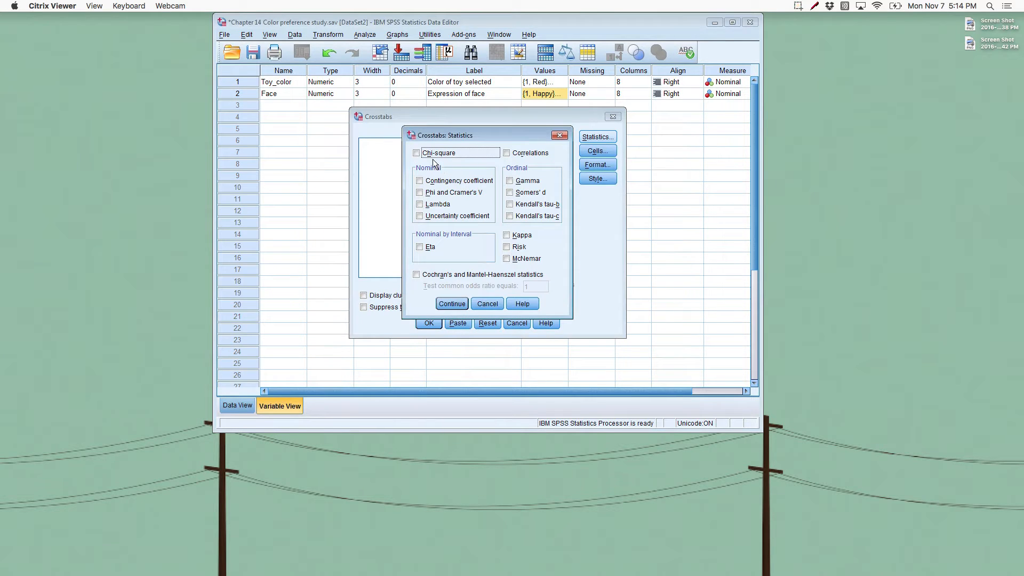
left_click(453, 155)
left_click(452, 304)
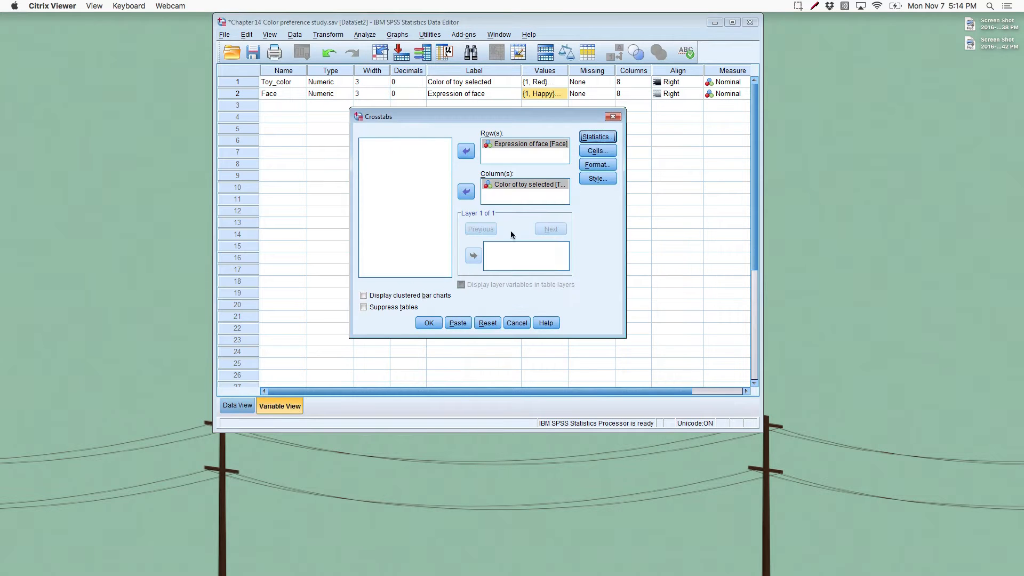
left_click(591, 140)
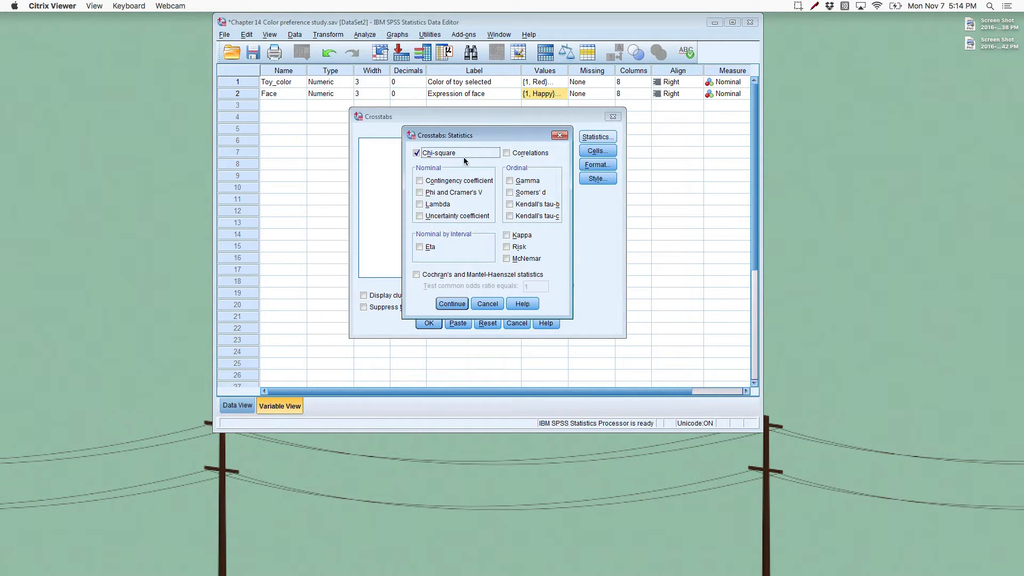
left_click(447, 306)
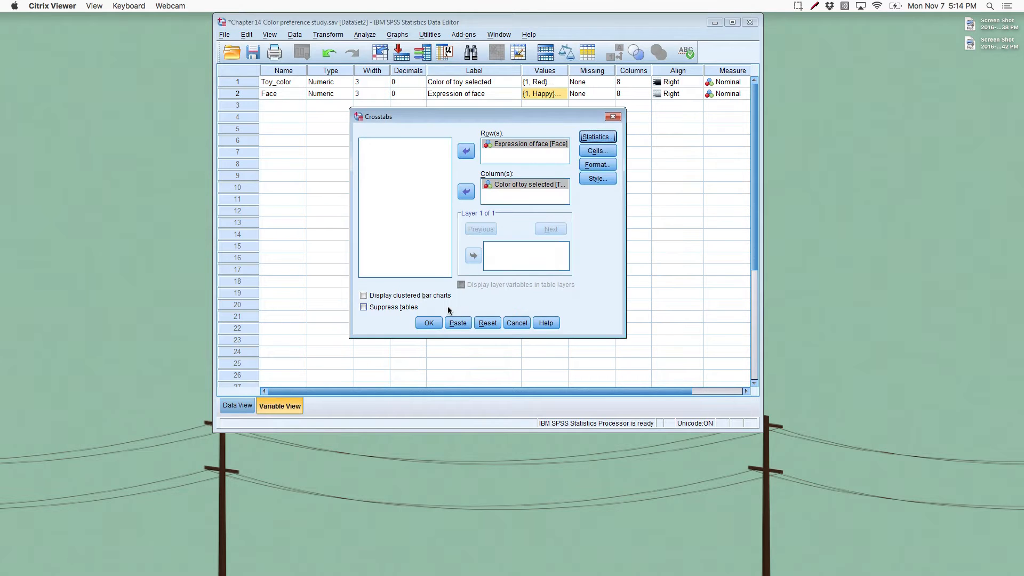
Step: Add column percentages to the crosstab cells and run the analysis
left_click(610, 153)
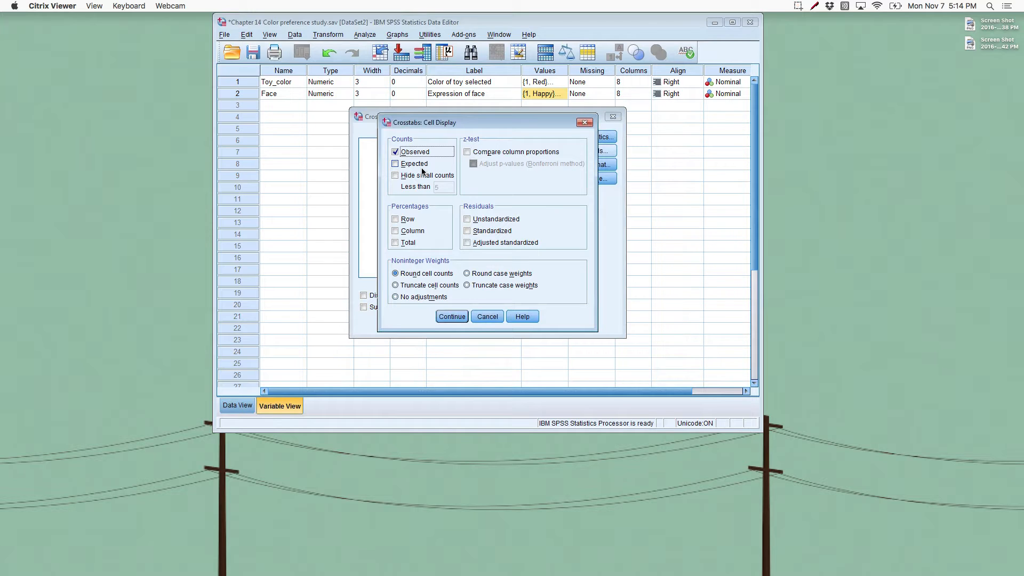
left_click(412, 234)
left_click(453, 319)
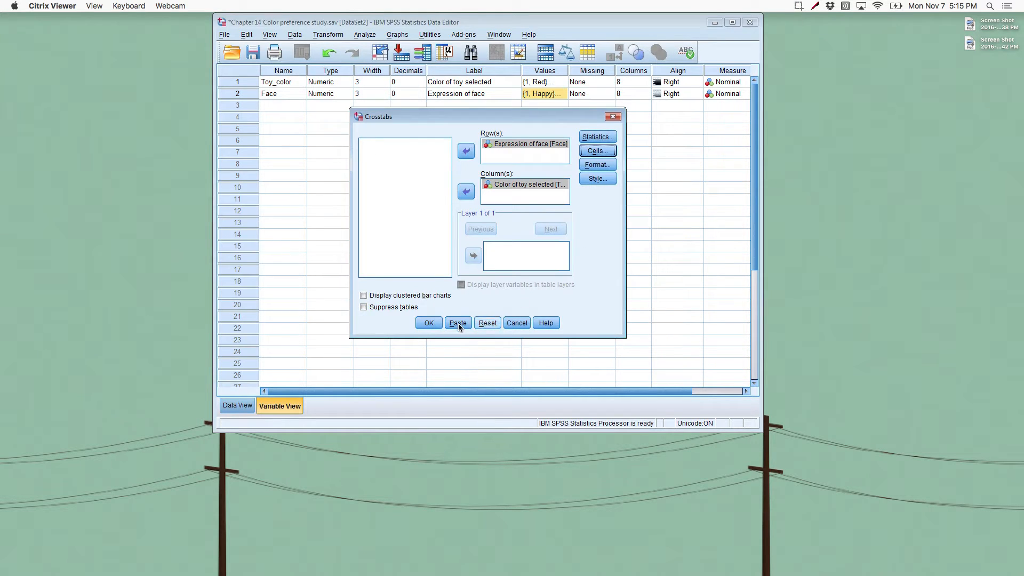
left_click(429, 323)
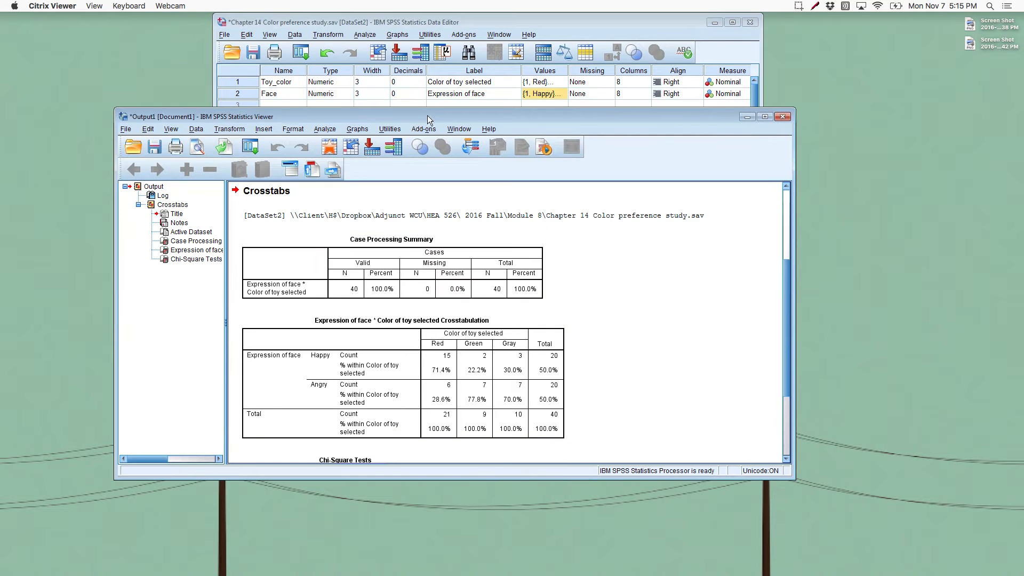
Step: Move the output window up and make it taller, and review the crosstabulation and chi-square tables
left_click(424, 85)
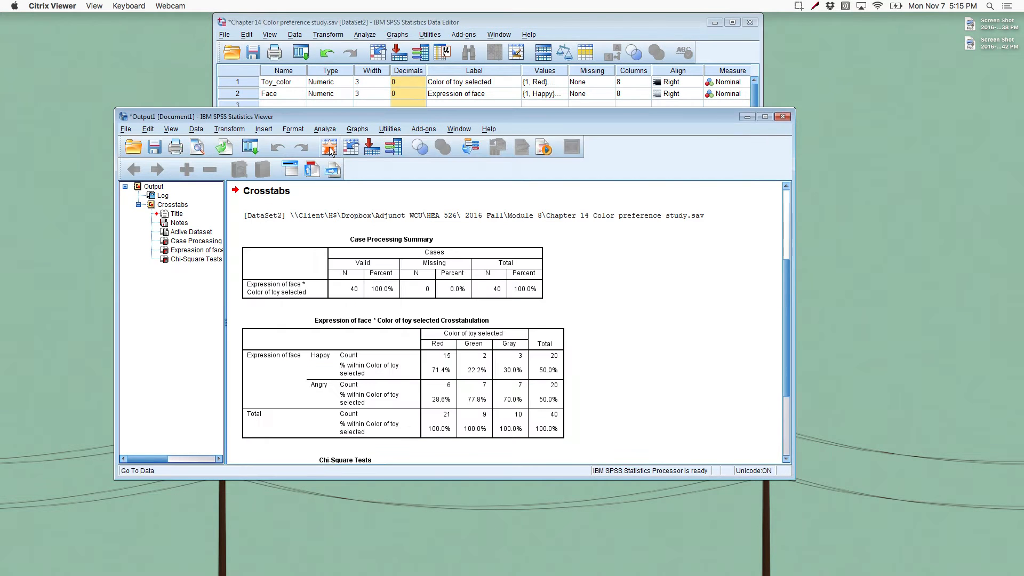
left_click_drag(338, 108, 336, 20)
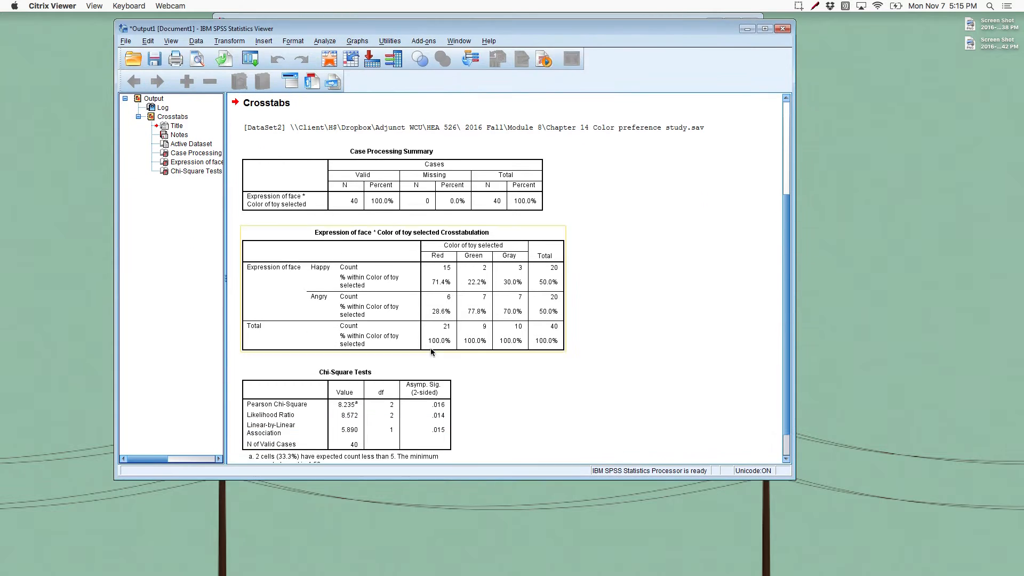
left_click_drag(415, 480, 415, 553)
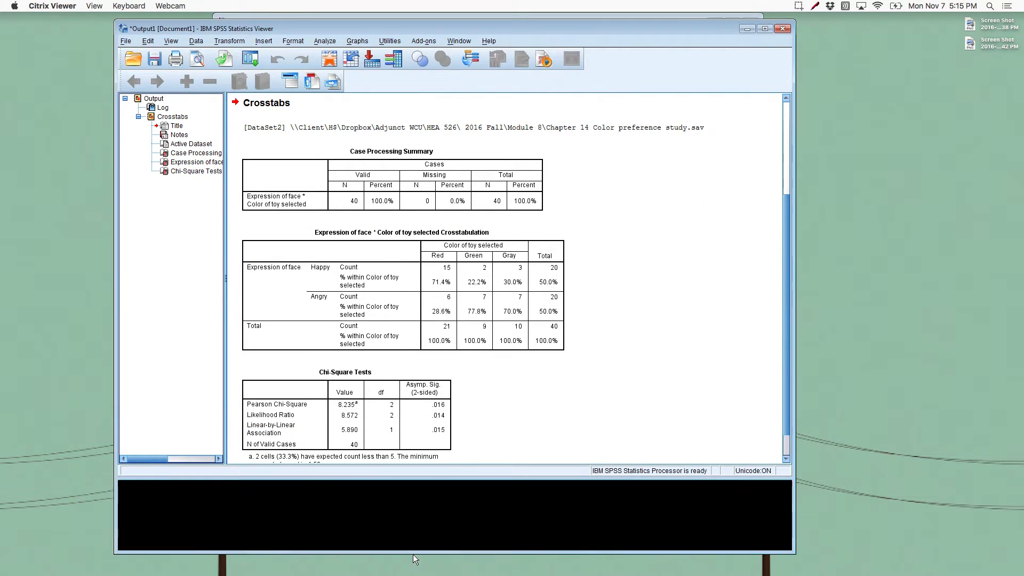
left_click(418, 241)
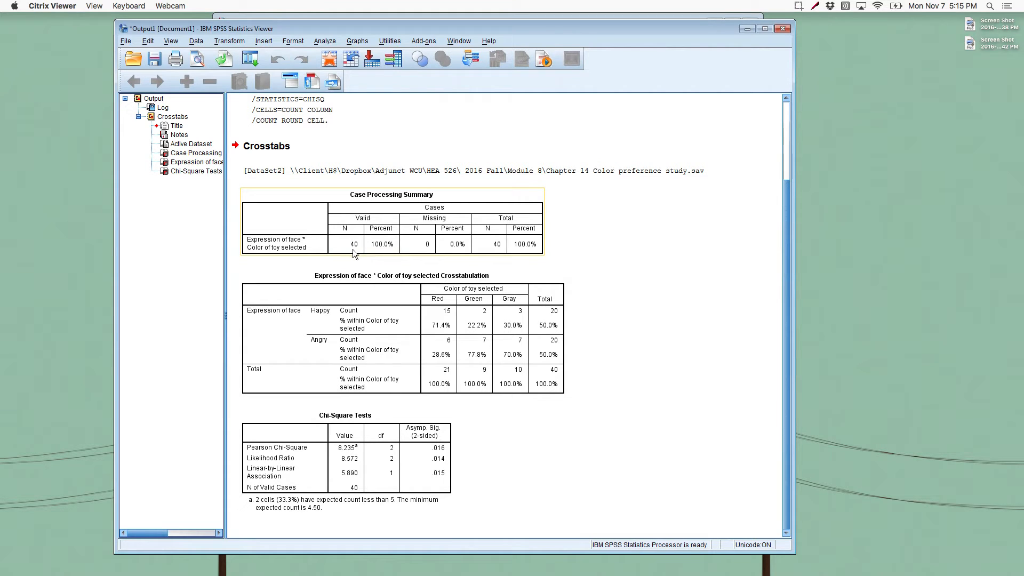
left_click(424, 295)
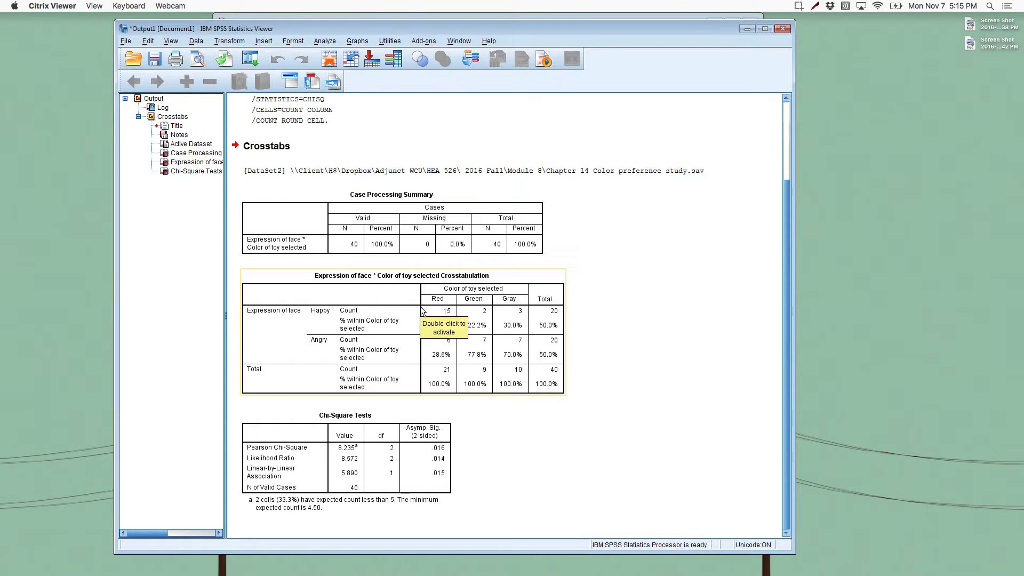
left_click(580, 360)
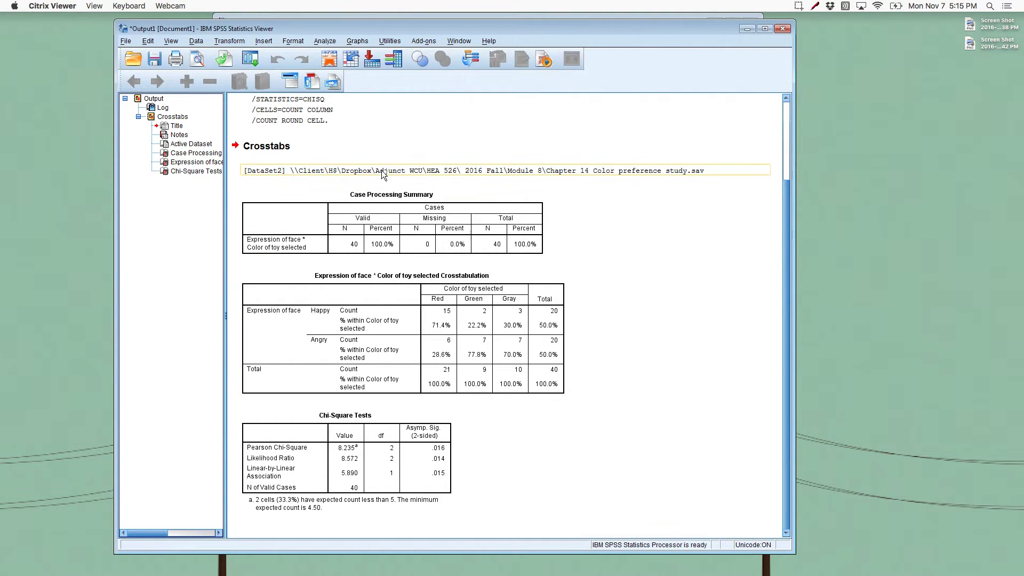
Step: Rerun Crosstabs with the variables swapped: Color of toy selected in rows and Expression of face in columns
left_click(328, 43)
mouse_move(373, 67)
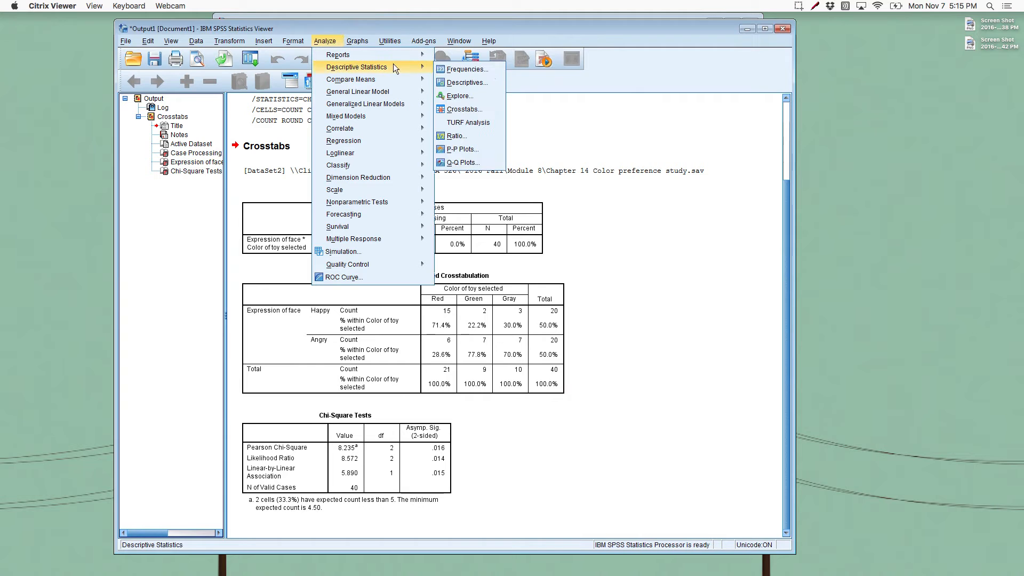
left_click(460, 109)
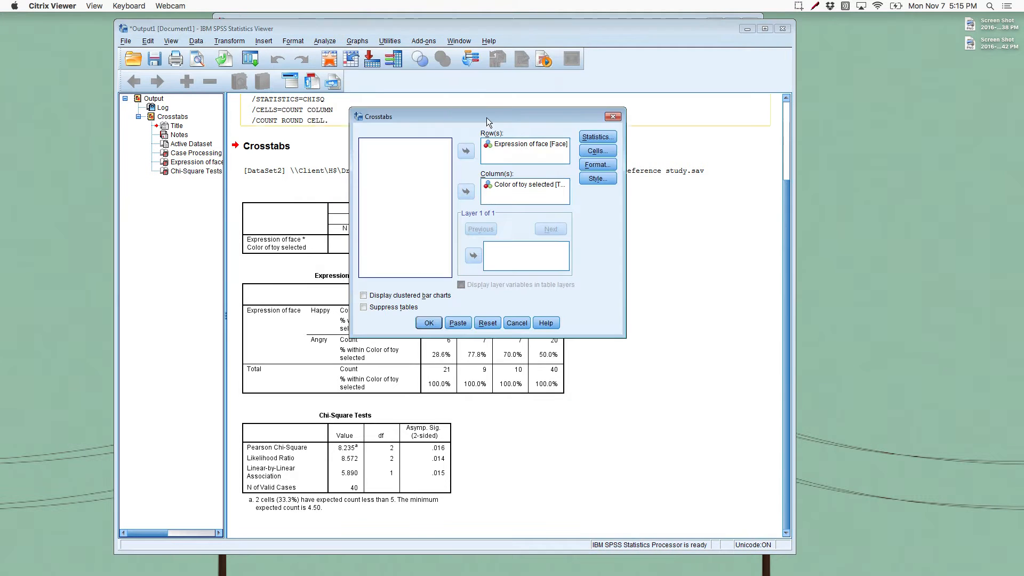
left_click_drag(488, 143, 507, 162)
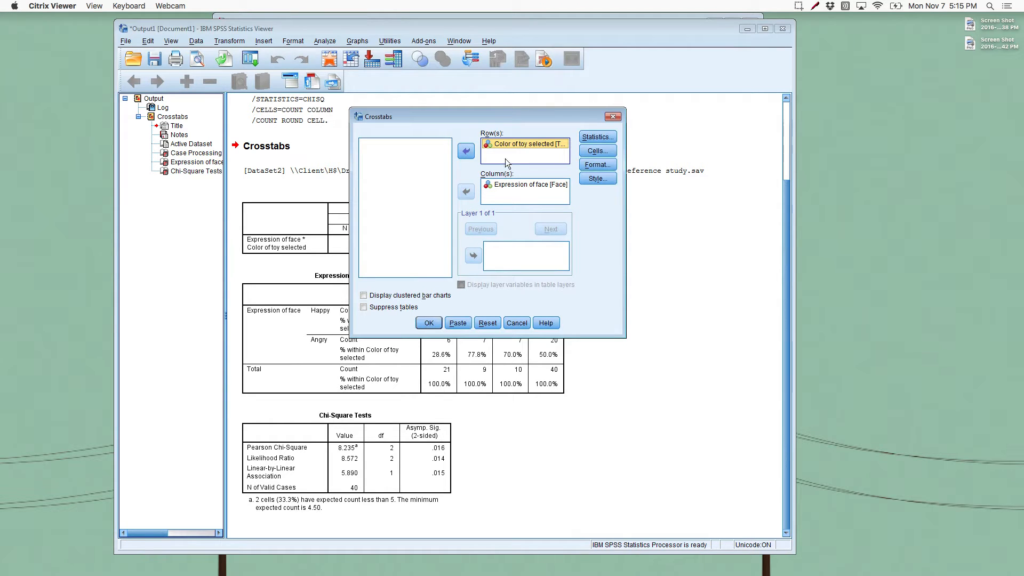
left_click(430, 323)
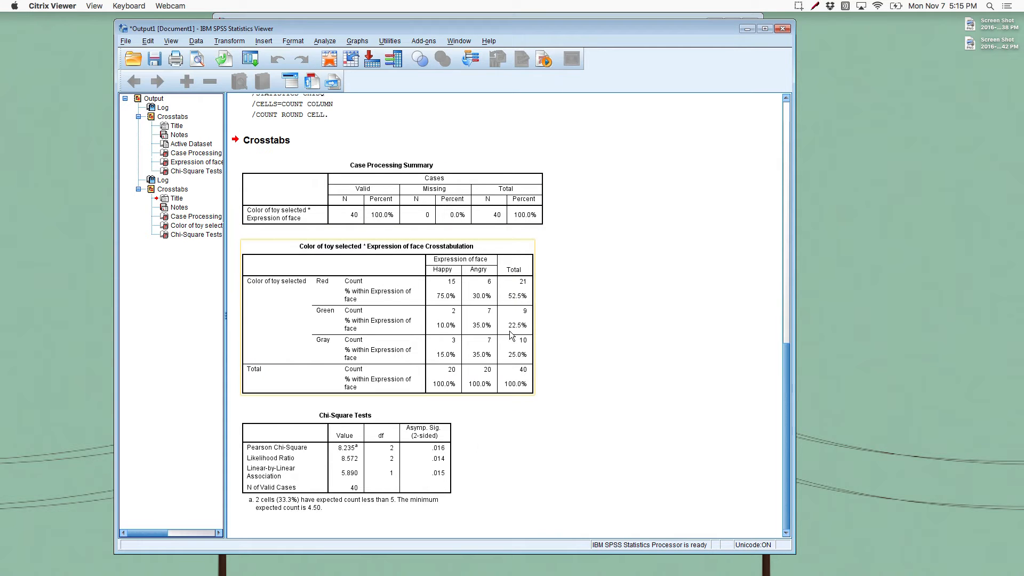
Step: Reopen the Crosstabs setup and check which statistics are selected, keeping the selection
left_click(324, 41)
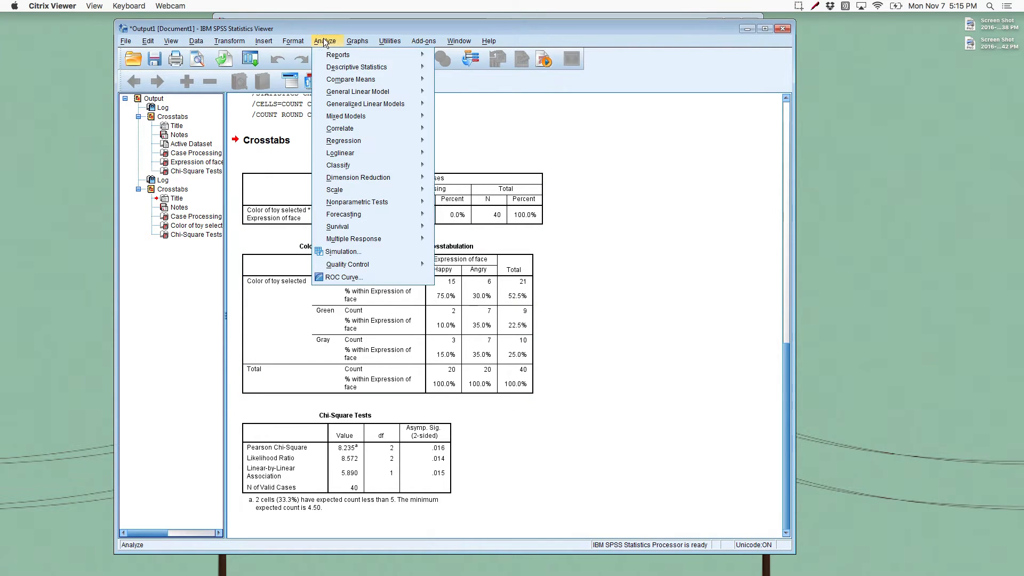
mouse_move(334, 69)
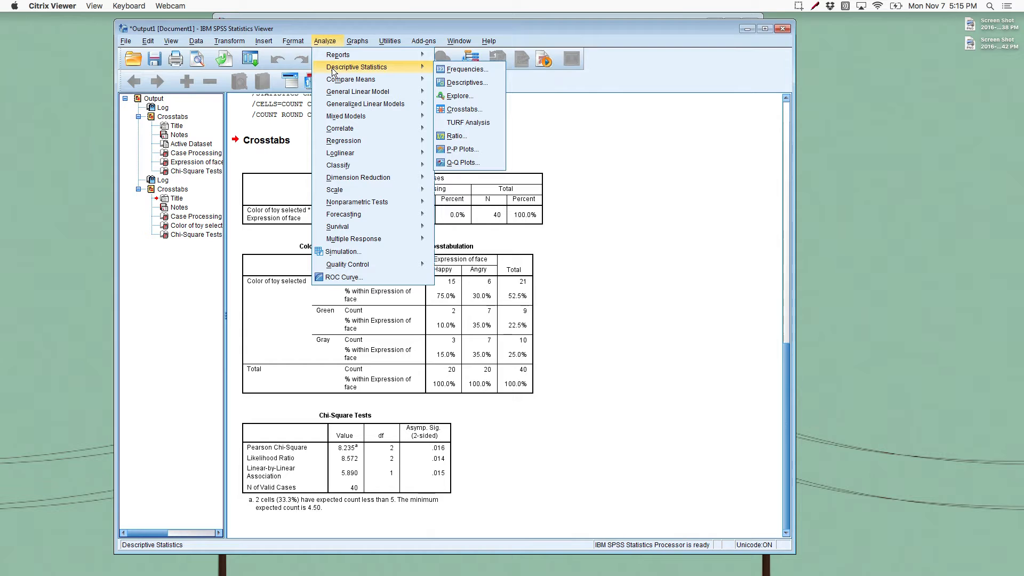
left_click(457, 110)
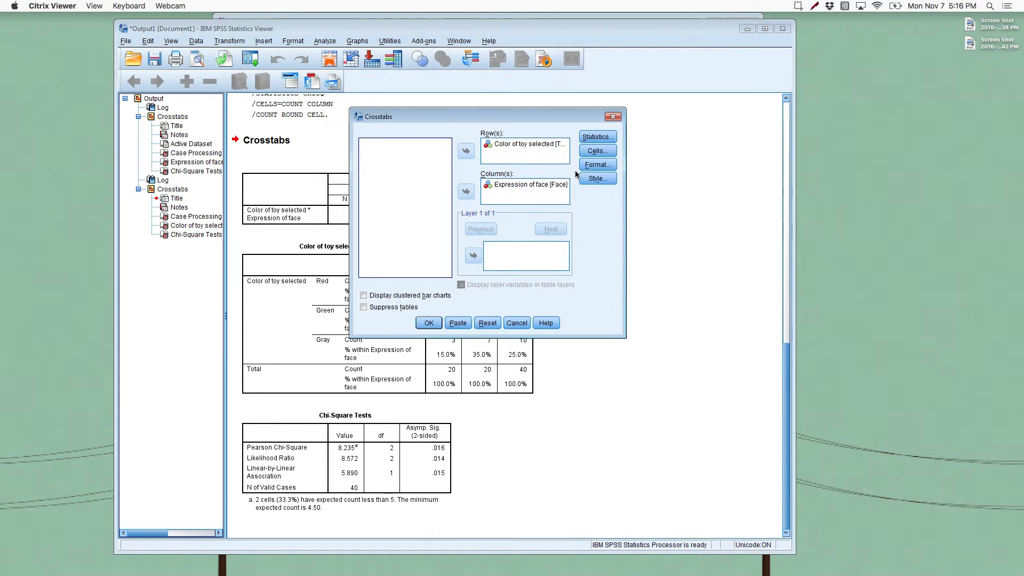
left_click(597, 137)
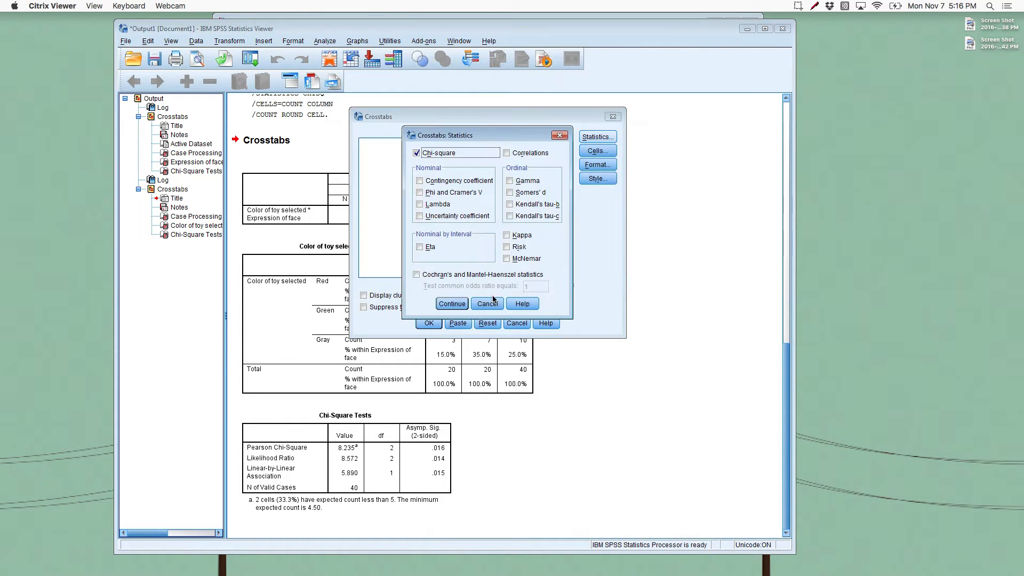
left_click(442, 308)
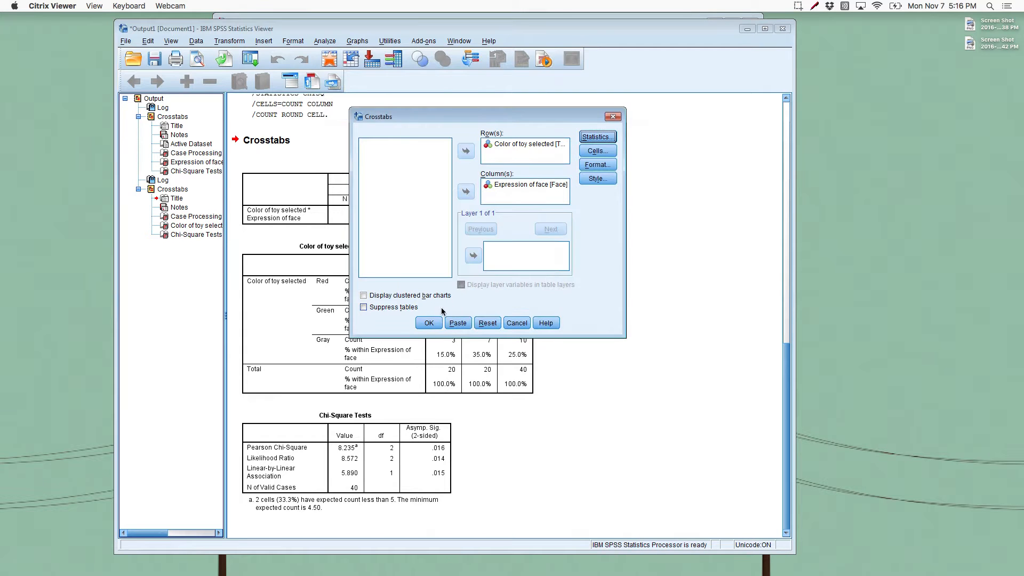
Step: Rerun the Crosstabs analysis with the current variables and statistics
left_click(426, 324)
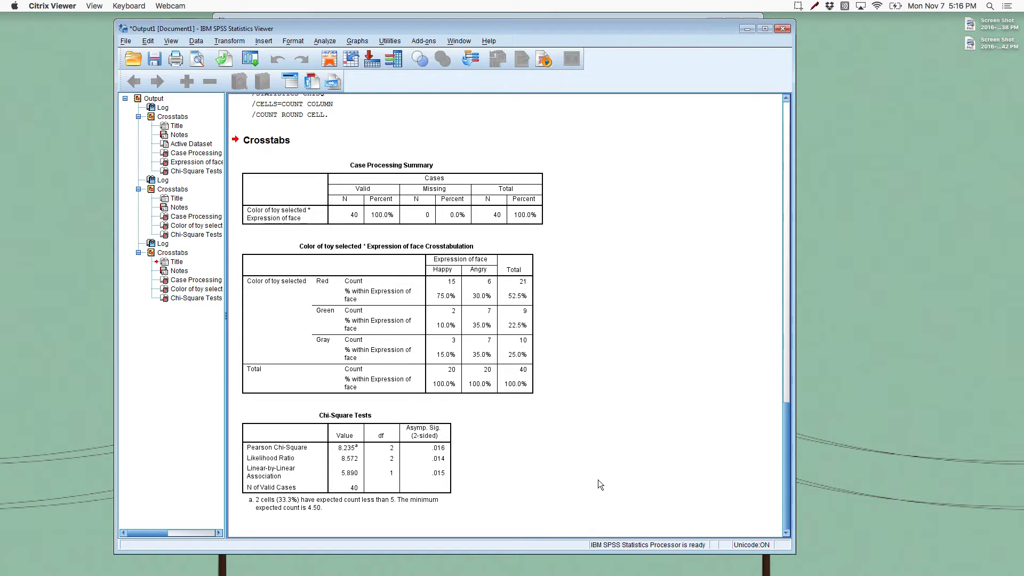
left_click(424, 465)
Step: Close the Output1 viewer and the color preference dataset without saving either one
left_click(783, 30)
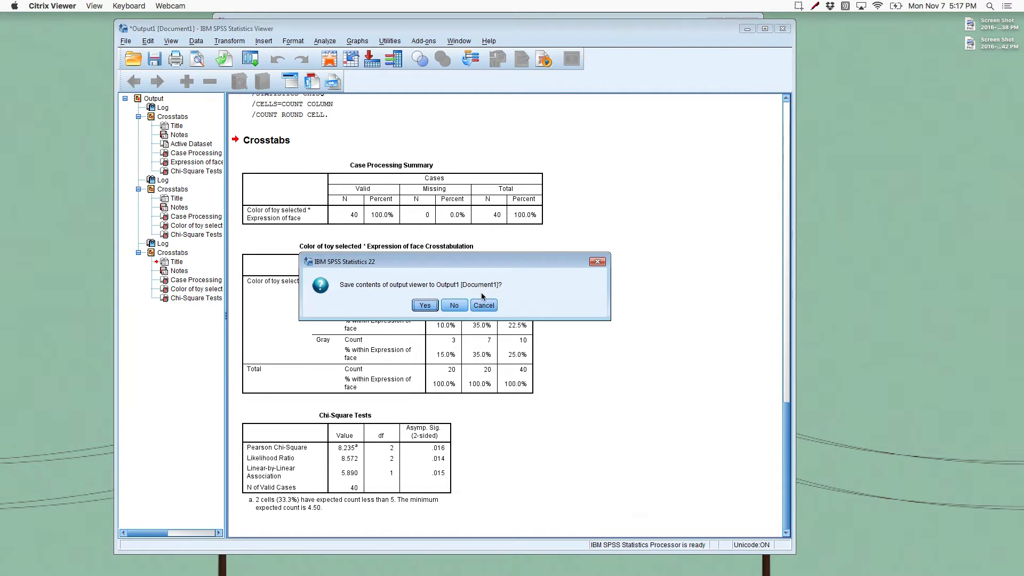
left_click(458, 305)
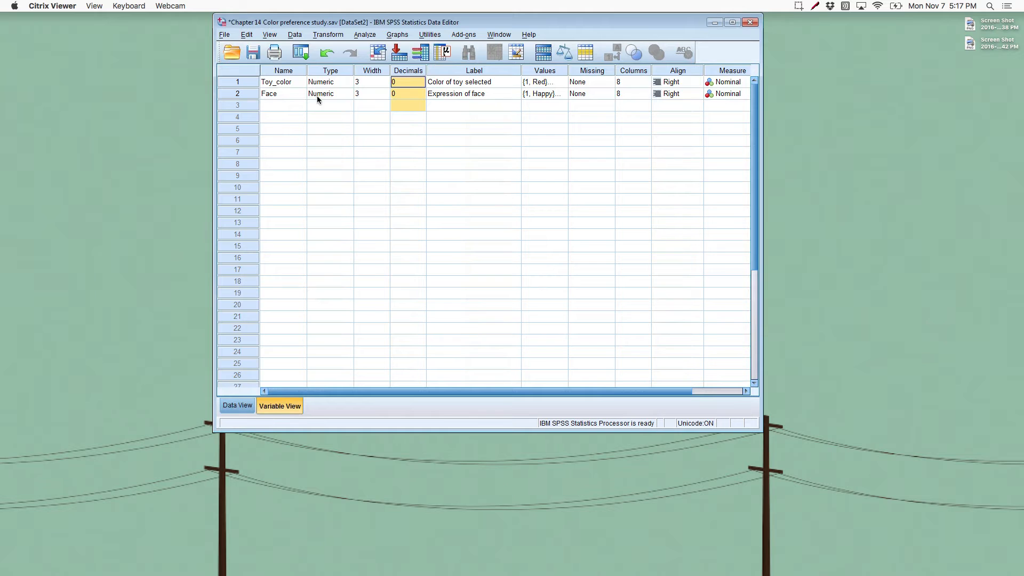
left_click(743, 24)
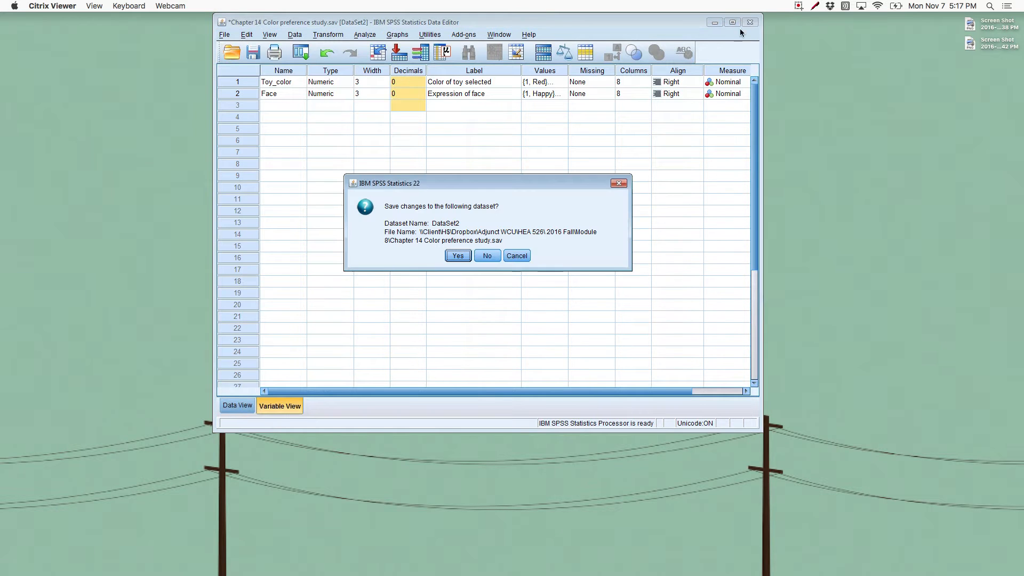
left_click(476, 259)
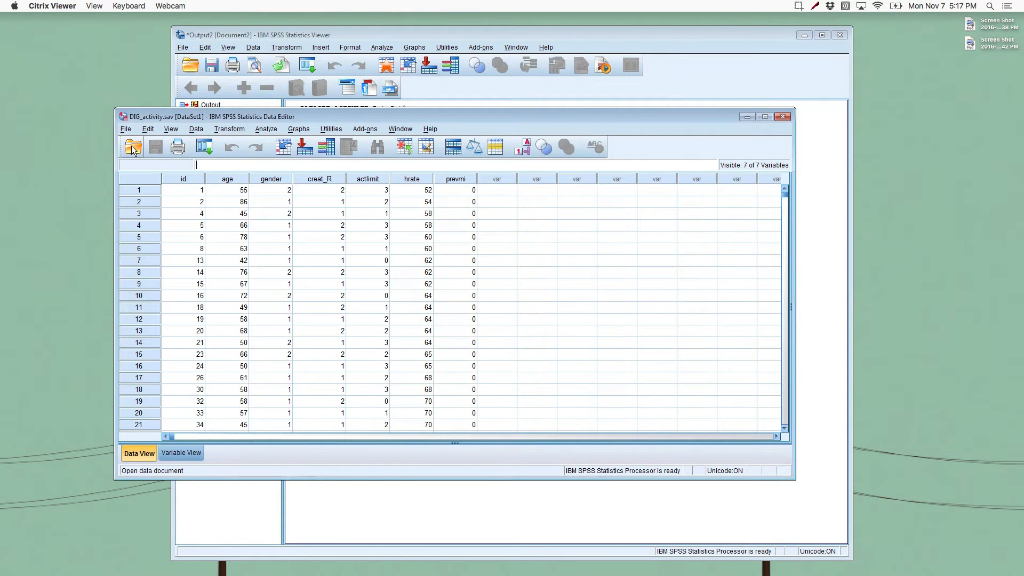
left_click(126, 129)
mouse_move(290, 170)
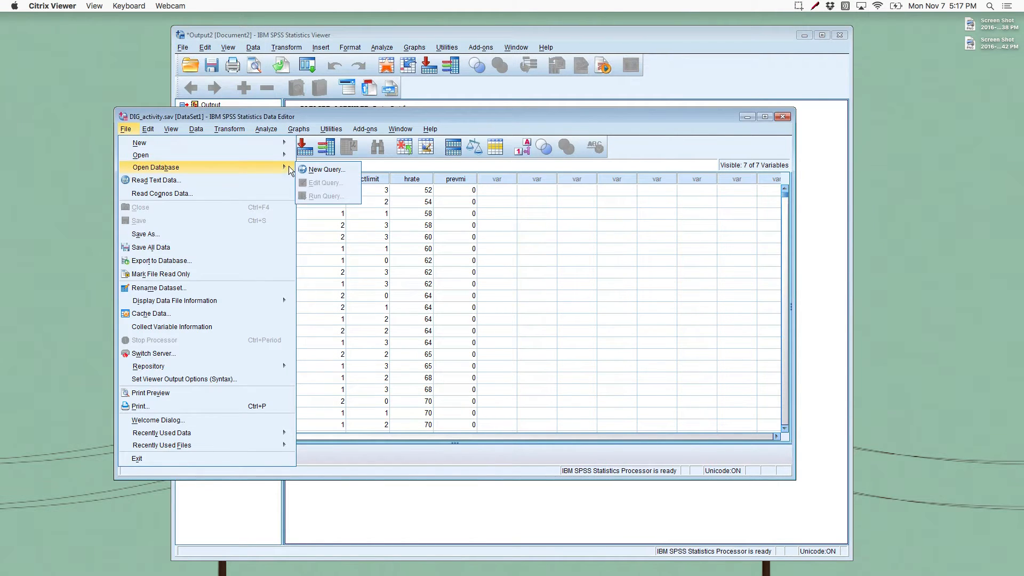
left_click(309, 155)
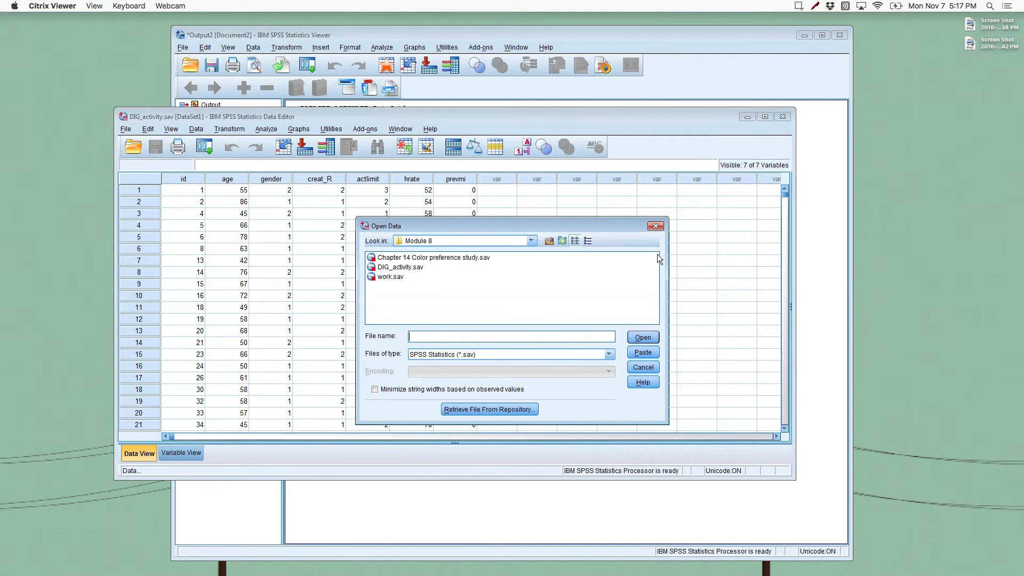
left_click(655, 225)
Step: Create a new blank dataset
left_click(126, 129)
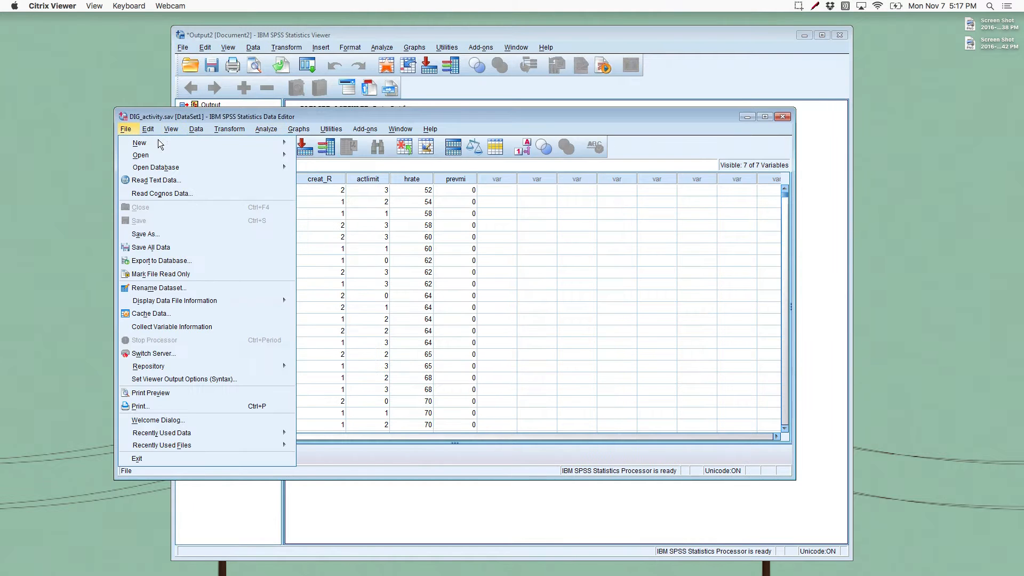
mouse_move(208, 148)
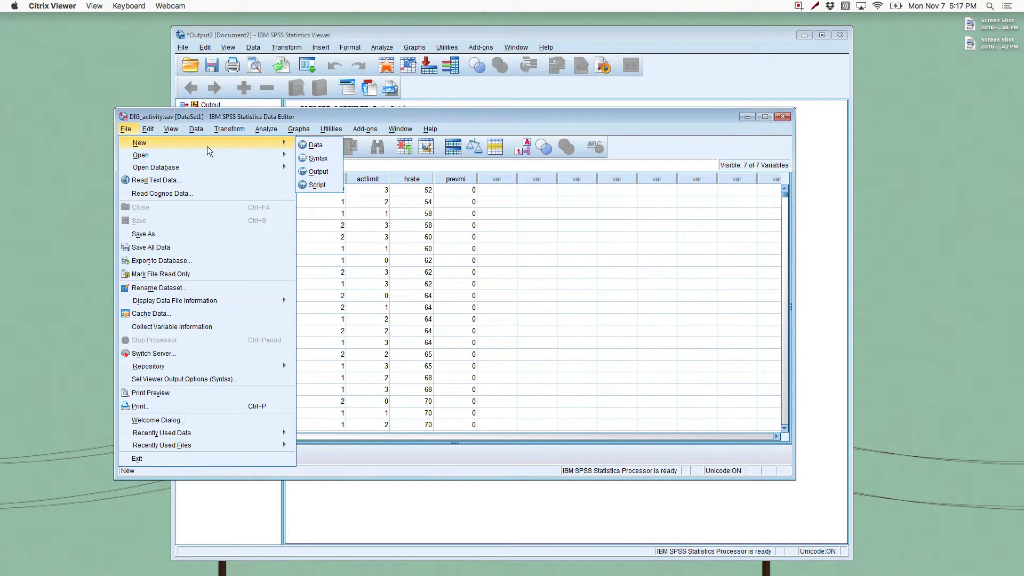
left_click(313, 144)
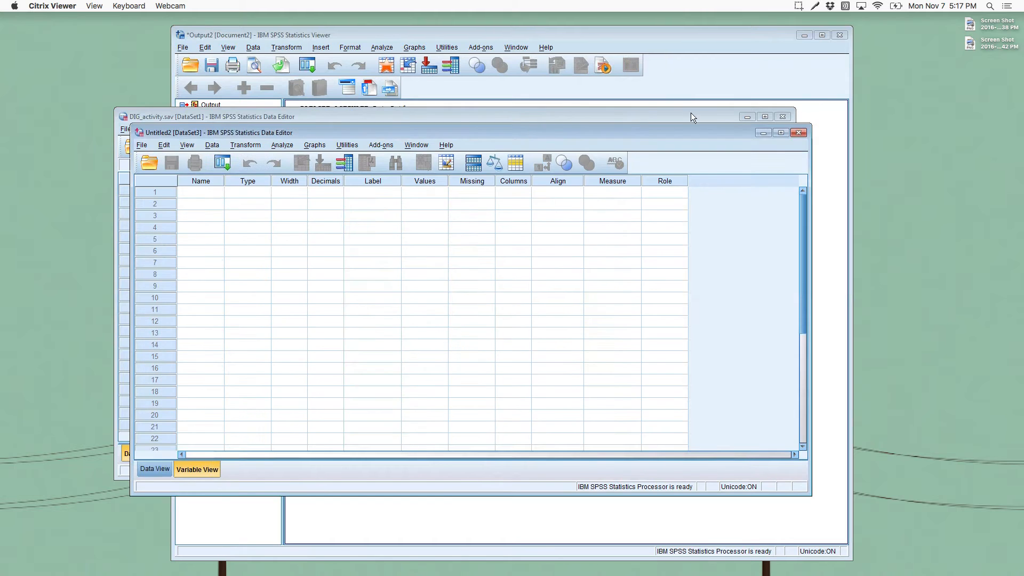
Step: Minimize the DIG_activity data and Output2 windows, and move the blank dataset window up and make it taller
left_click(747, 117)
left_click(804, 35)
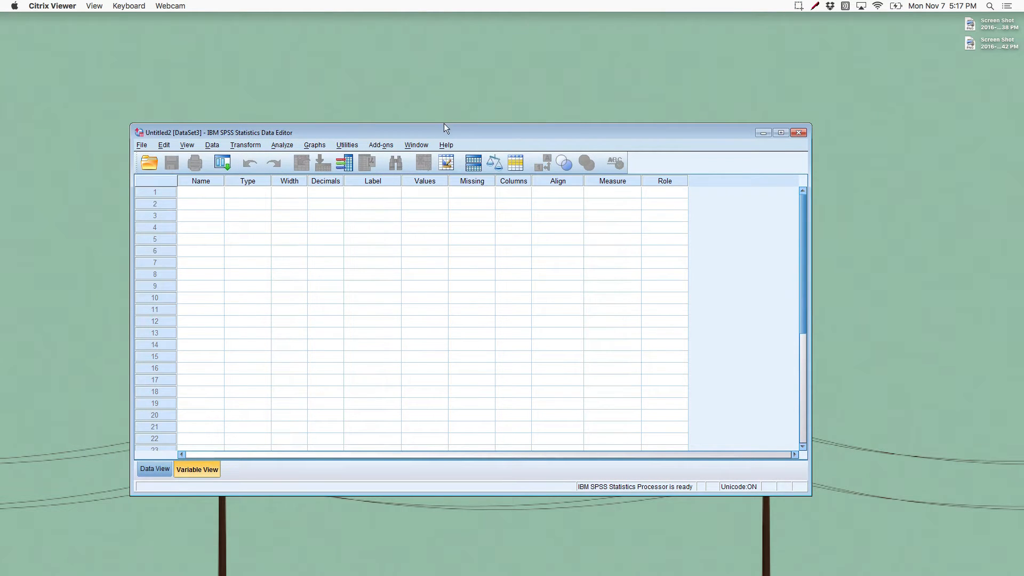
left_click_drag(444, 125, 439, 15)
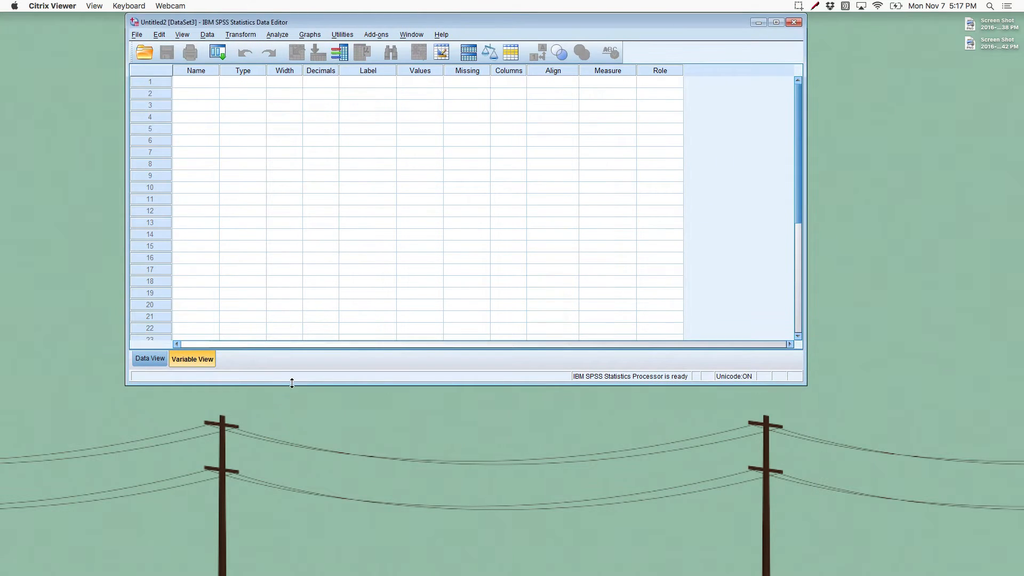
left_click_drag(292, 383, 292, 464)
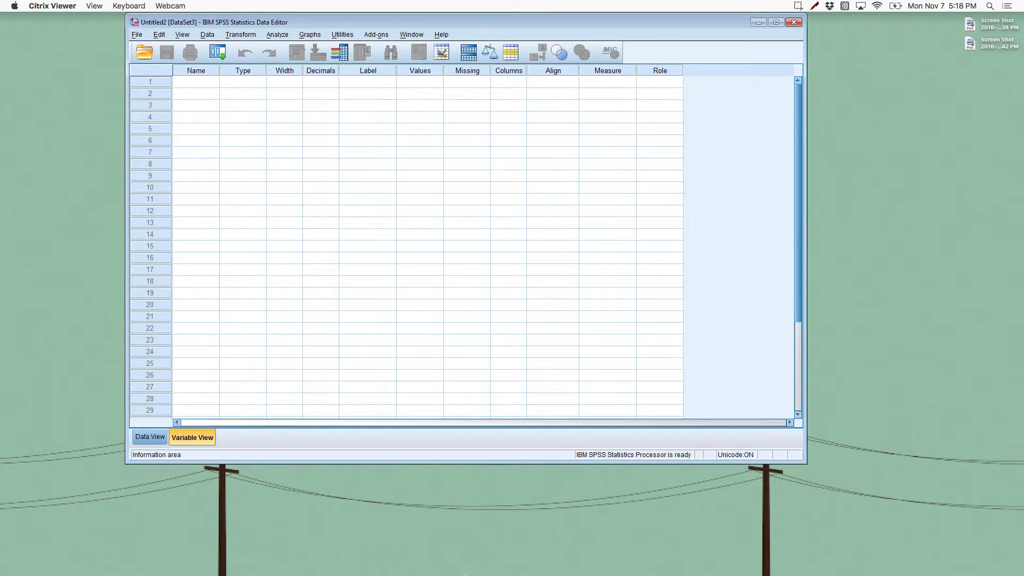
Step: Switch to Safari showing the Module 8 course page, and move and resize its window to make room for the dataset
left_click(367, 570)
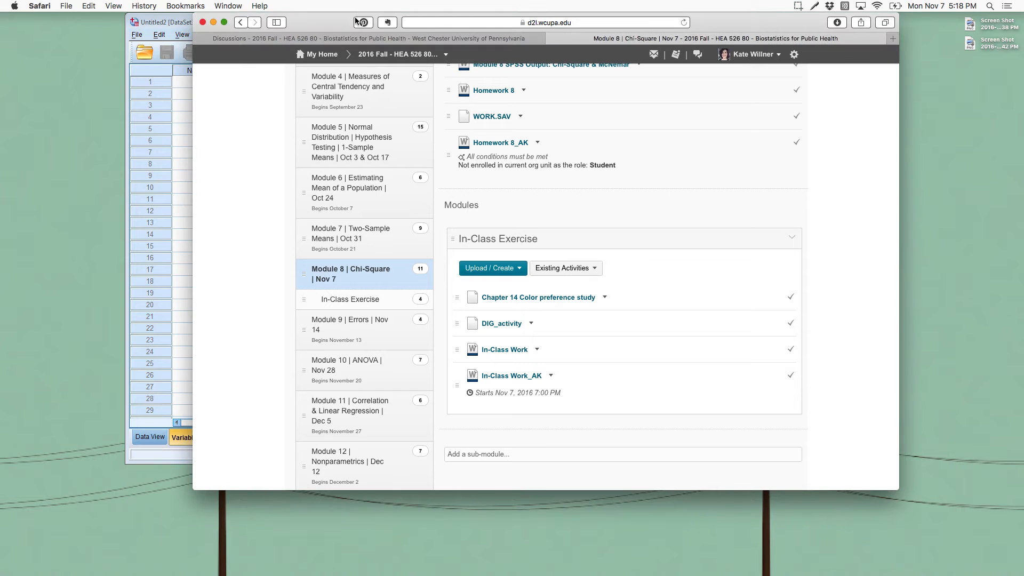
left_click_drag(330, 22, 453, 22)
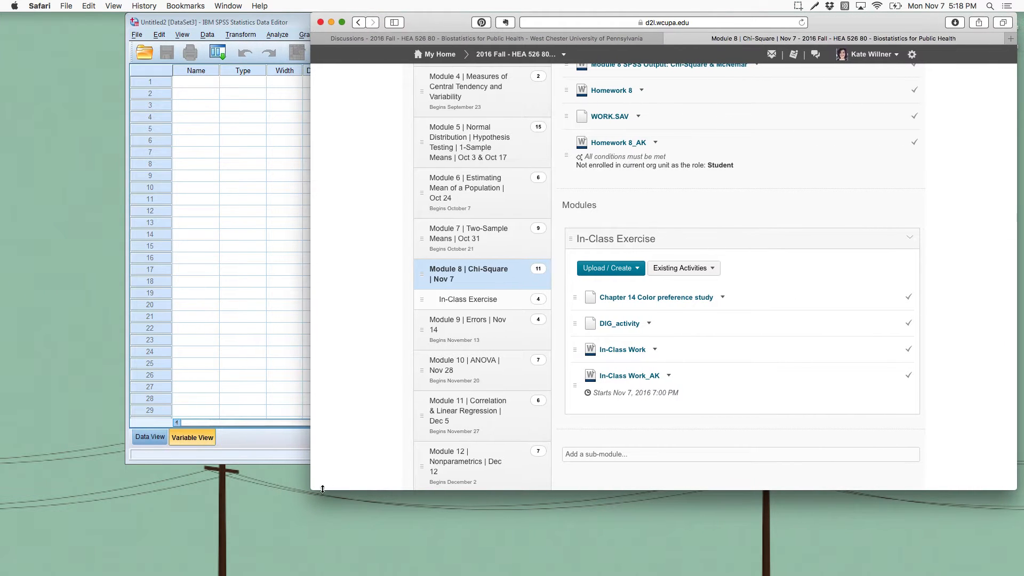
left_click_drag(310, 490, 470, 571)
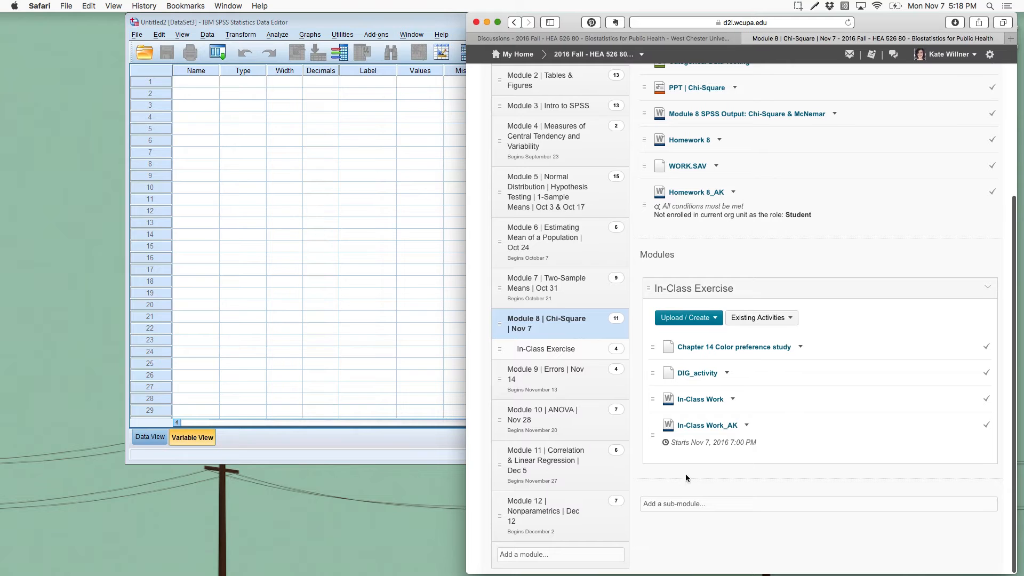
Step: Open the In-Class Work document in a new browser tab and fit the blank dataset window beside it
left_click(698, 400)
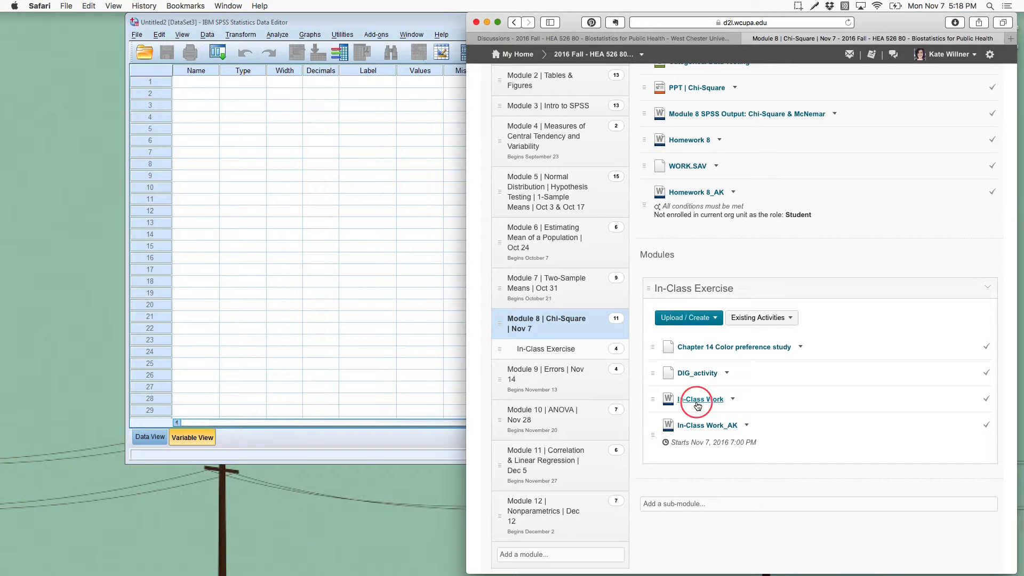
left_click(895, 38)
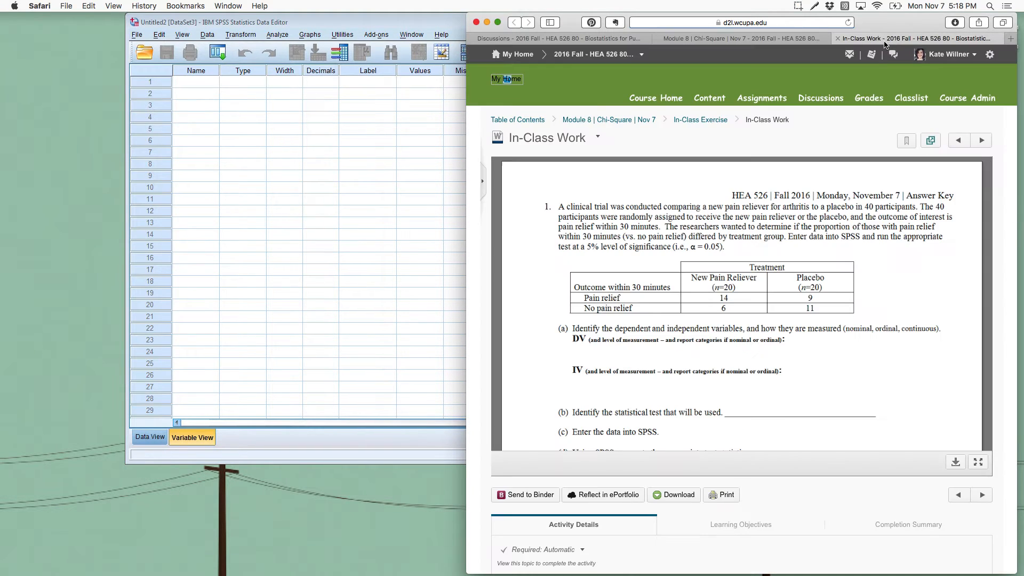
left_click_drag(409, 22, 299, 9)
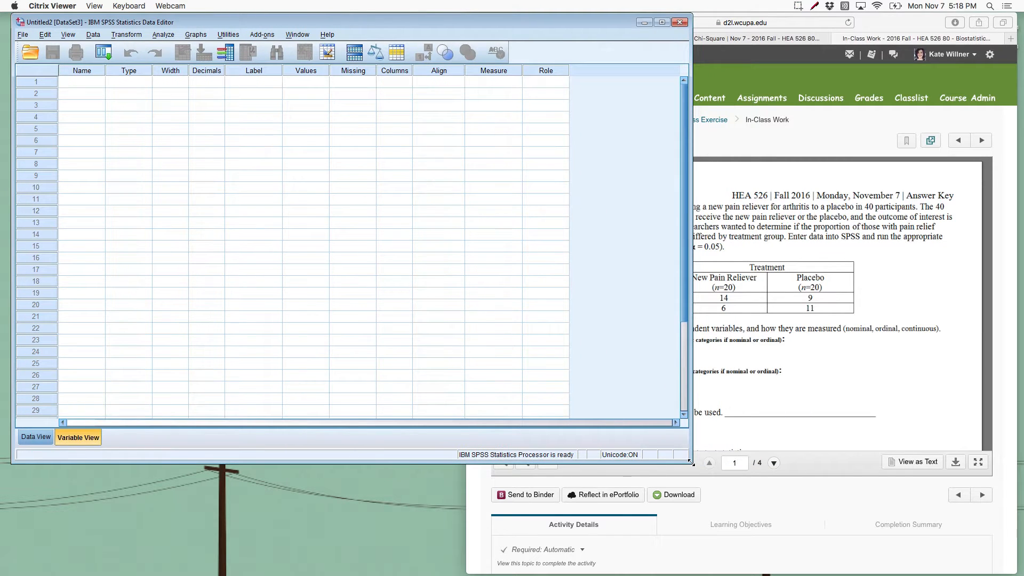
left_click_drag(690, 463, 456, 567)
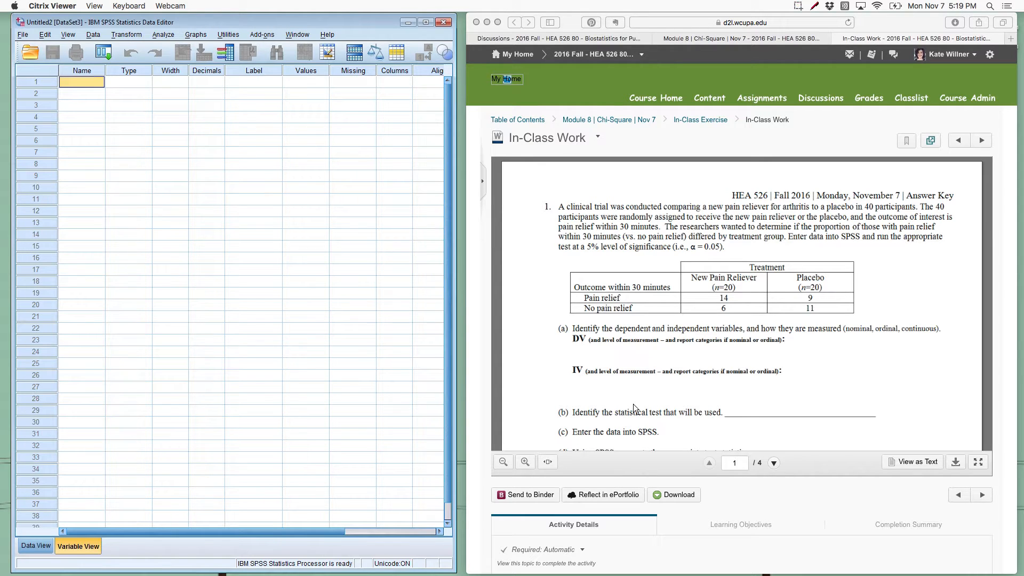
Step: Define the first variable from the worksheet's outcome, named Pain with the label "Pain relief"
scroll(615, 440, "down", 2)
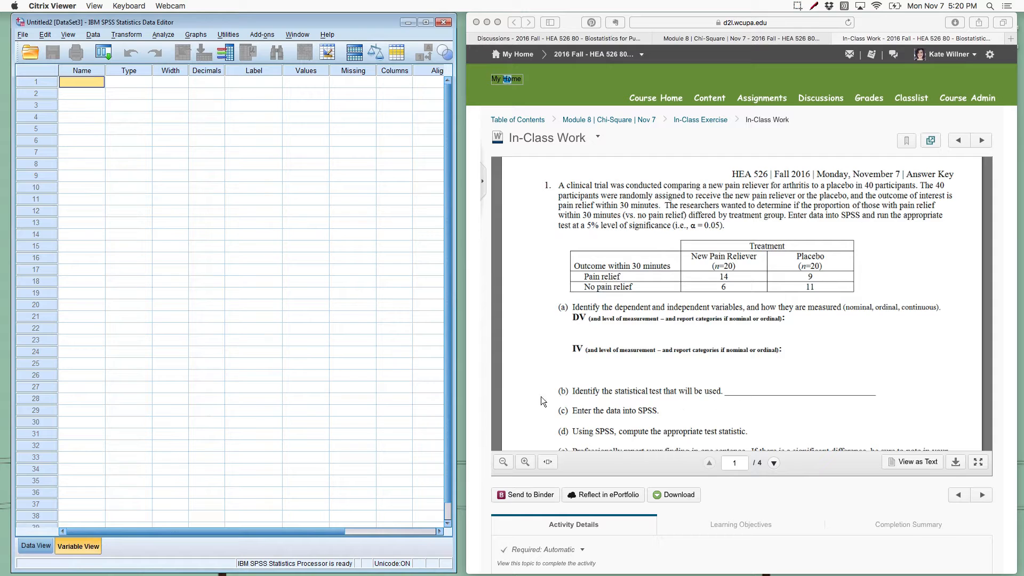
scroll(709, 403, "down", 3)
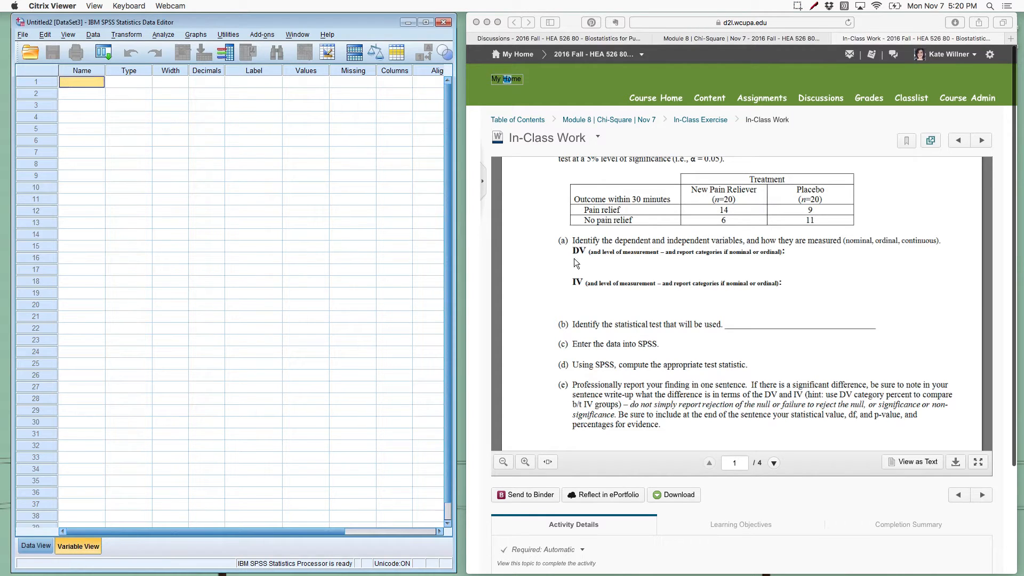
type("Pain")
left_click(230, 81)
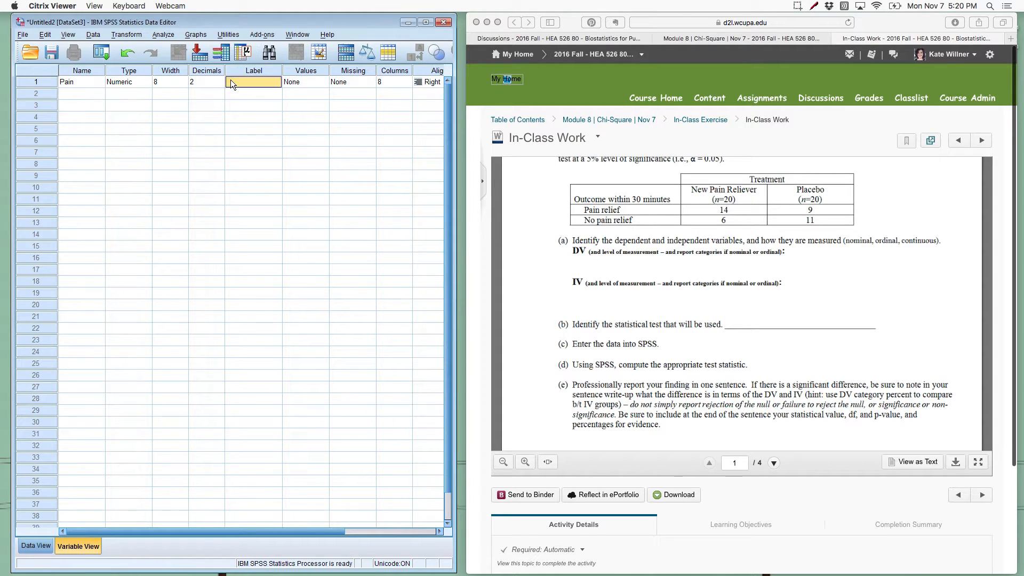
type("Pain relief")
Step: Assign value labels to the Pain variable: 1 = "pain relief" and 2 = "no pain relief"
left_click(321, 81)
left_click(322, 81)
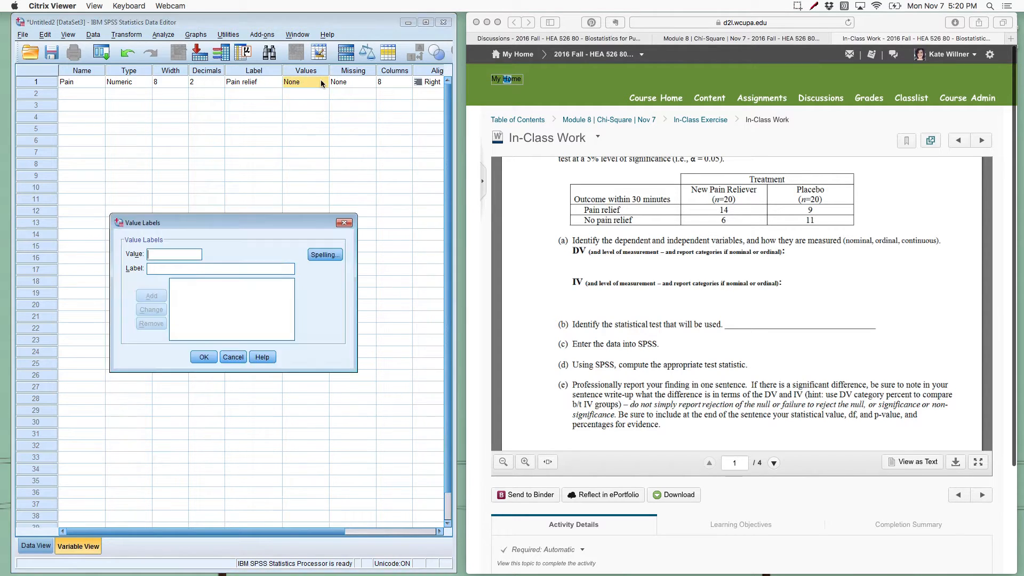
type("1")
left_click(177, 267)
type("pain relief")
left_click(148, 297)
type("2")
left_click(161, 269)
type("no pain relief")
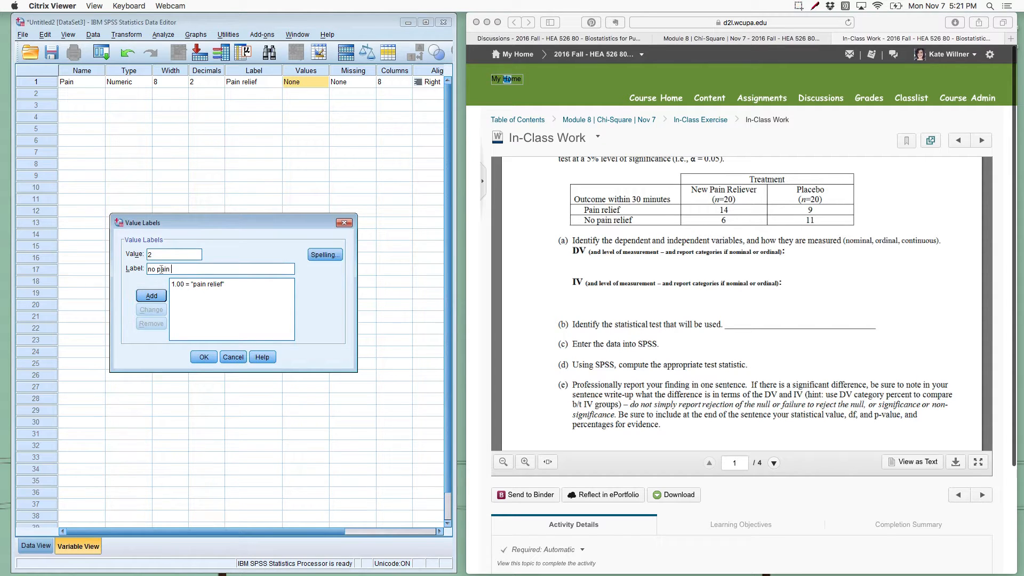
left_click(152, 297)
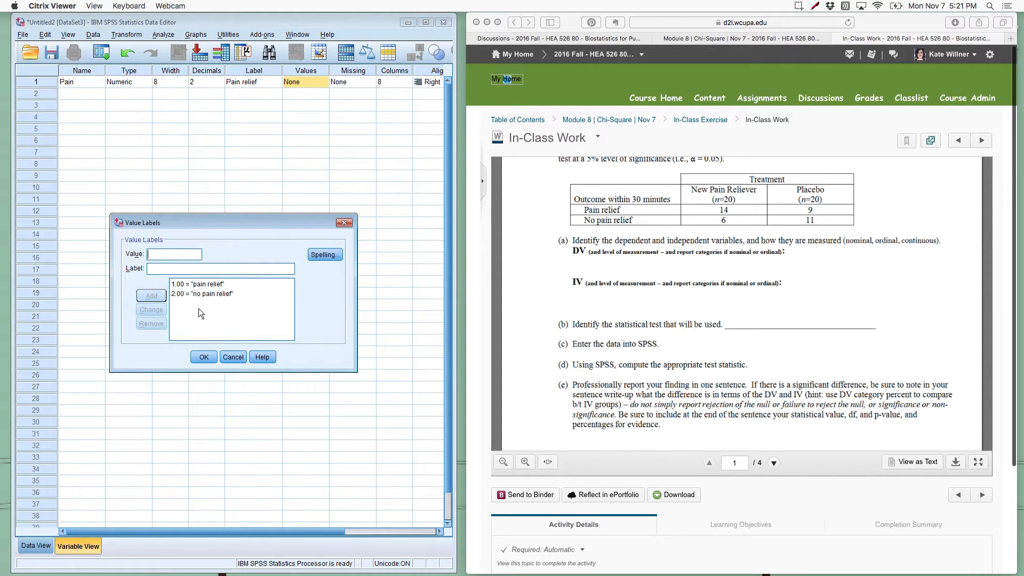
left_click(203, 358)
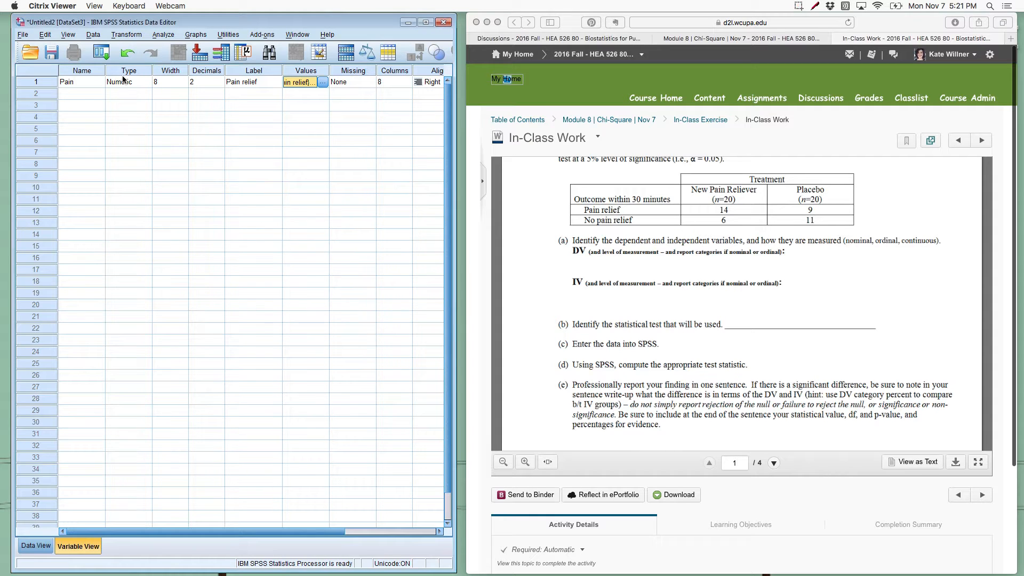
Step: Add a second variable named Treatment
left_click(77, 93)
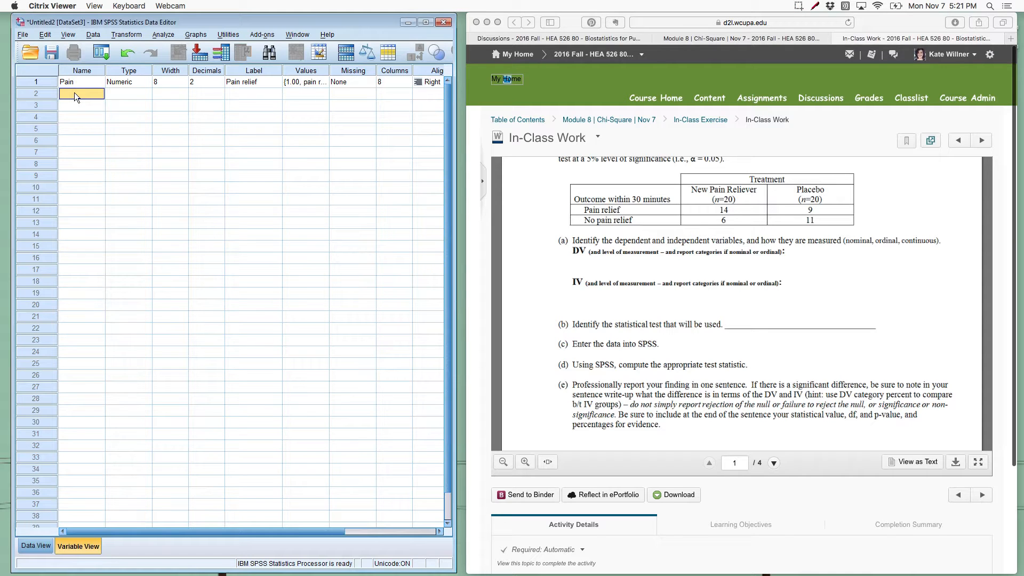
type("Treatment")
left_click(245, 94)
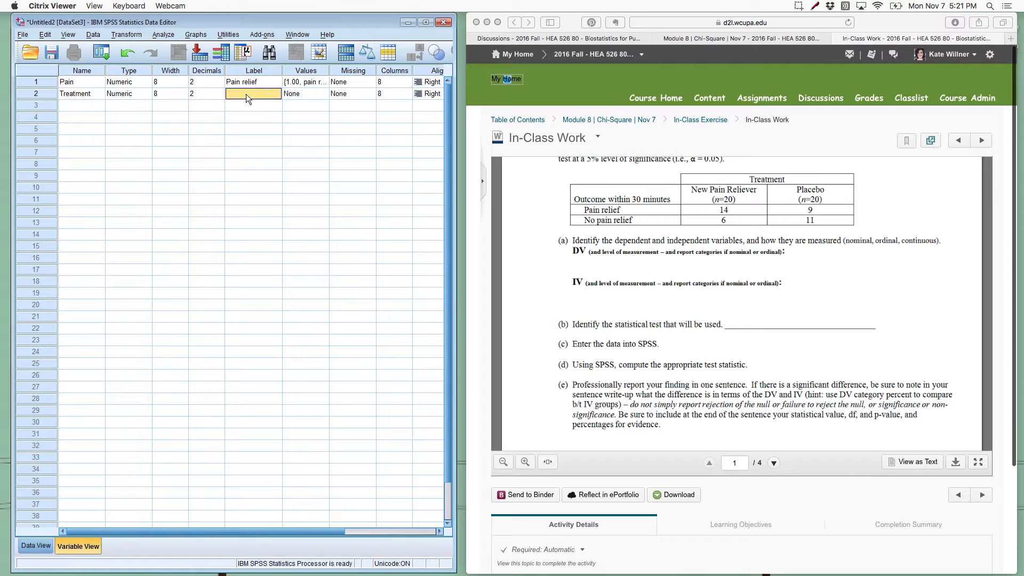
Step: Rename the two variables Pain_DV and Treatment_IV
left_click(92, 85)
double_click(92, 81)
type("_DV")
double_click(99, 95)
type("_IV")
Step: Label the Treatment_IV variable "Treatment provided"
left_click(255, 95)
type("Treatment prove")
key("BackSpace")
type("ided")
Step: Add the value label 1 = "New pain reliever" to Treatment_IV
double_click(322, 95)
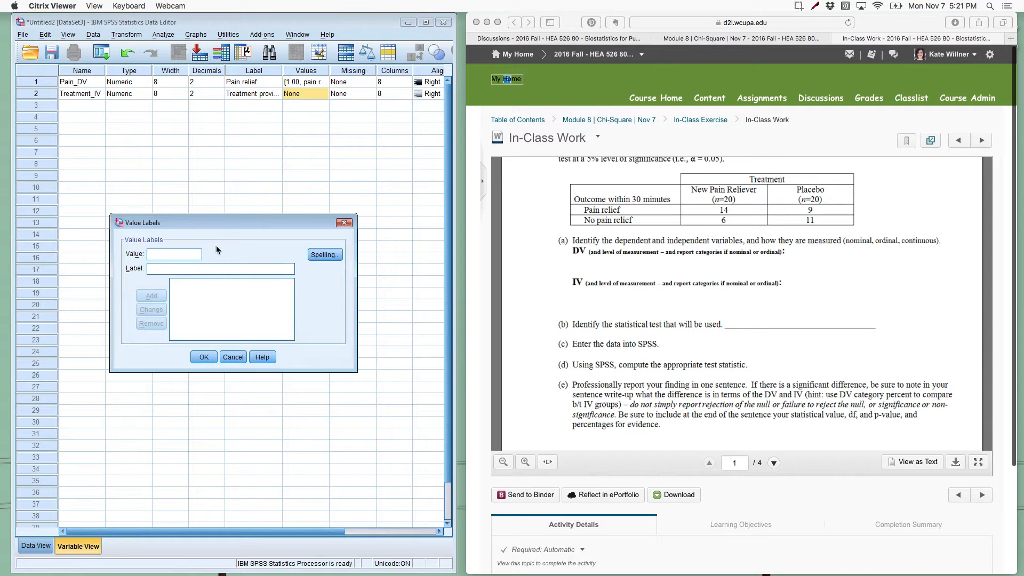
type("New pain reliever")
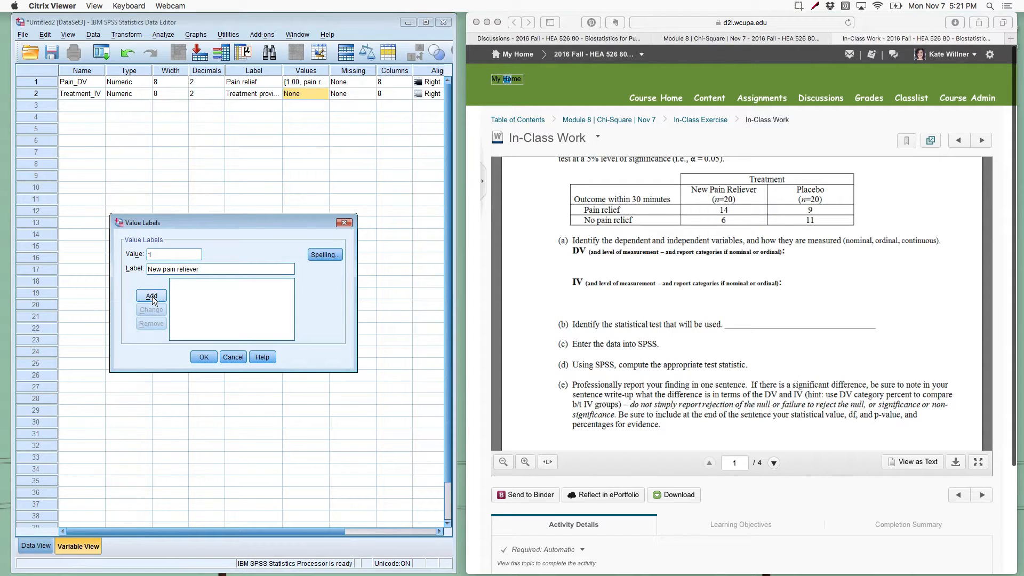
left_click(152, 296)
Step: Add the value label 2 = "Placebo" to Treatment_IV and apply the value labels
left_click(192, 285)
left_click(168, 254)
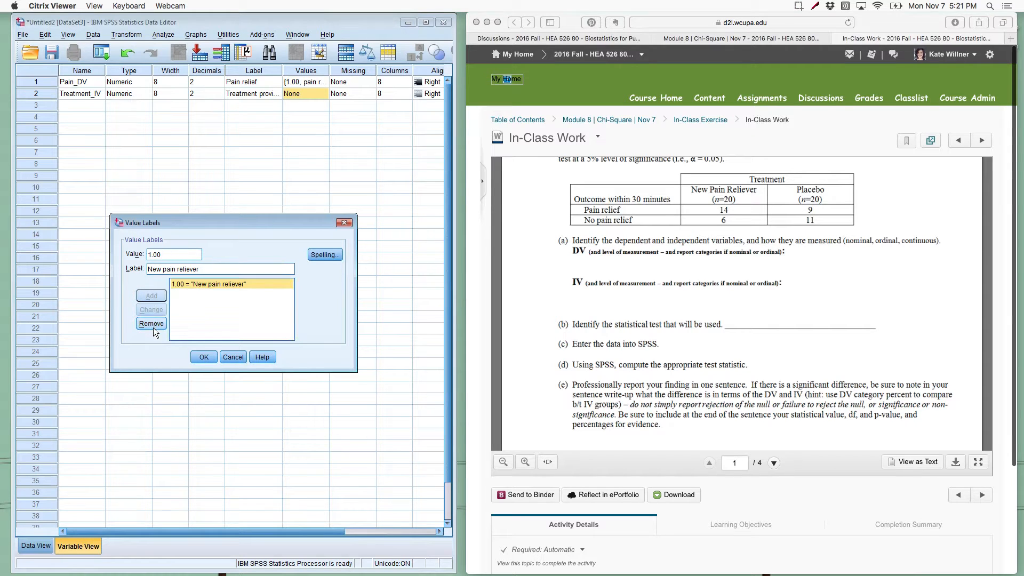
double_click(182, 252)
type("2")
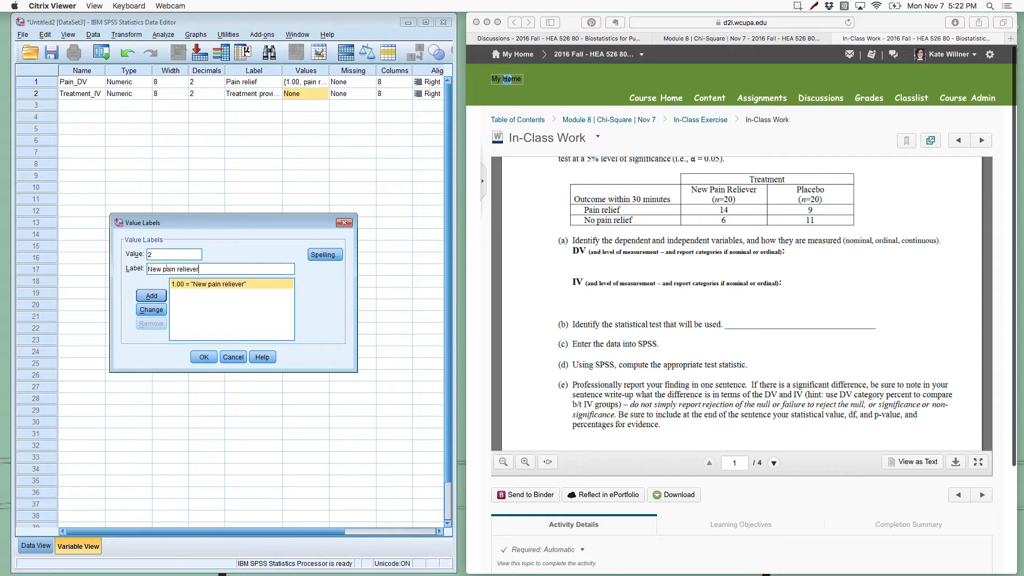
key("Tab")
left_click(163, 269)
triple_click(166, 267)
type("Placebo")
left_click(158, 296)
left_click(196, 356)
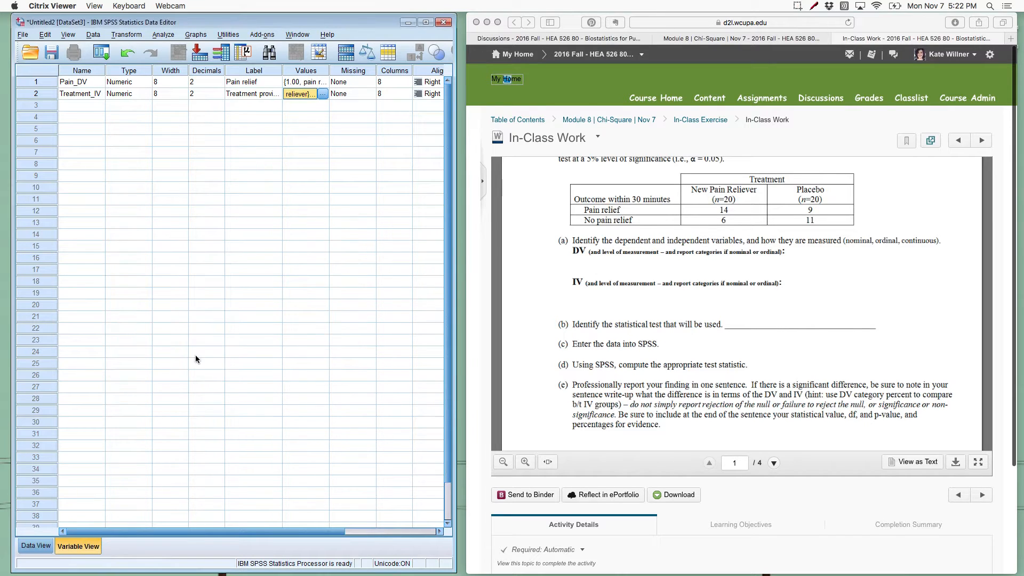
Step: Set the decimals of both Treatment_IV and Pain_DV to 0
left_click(219, 96)
left_click(219, 97)
left_click(219, 97)
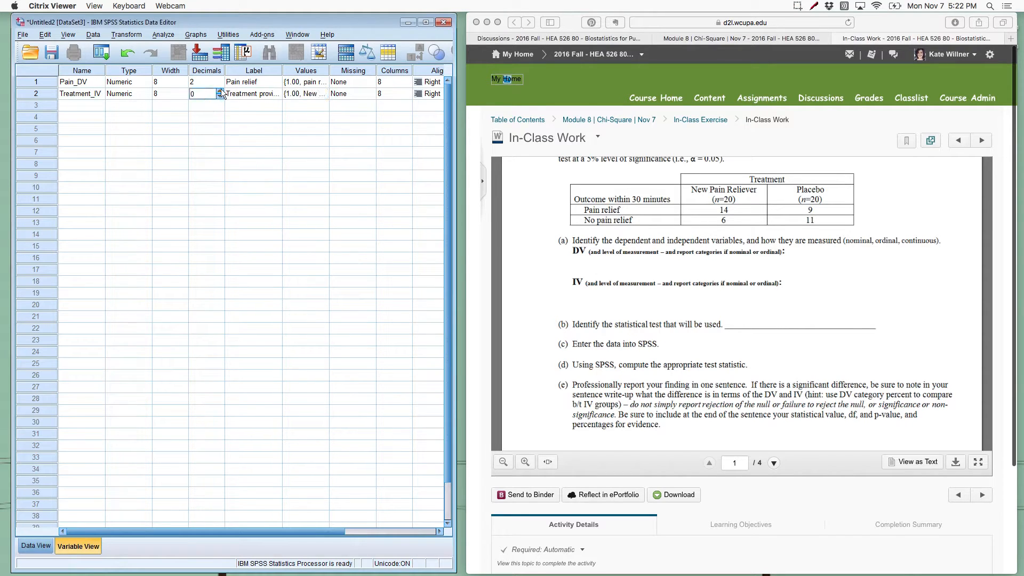
left_click(221, 84)
left_click(221, 84)
left_click(220, 84)
left_click(254, 95)
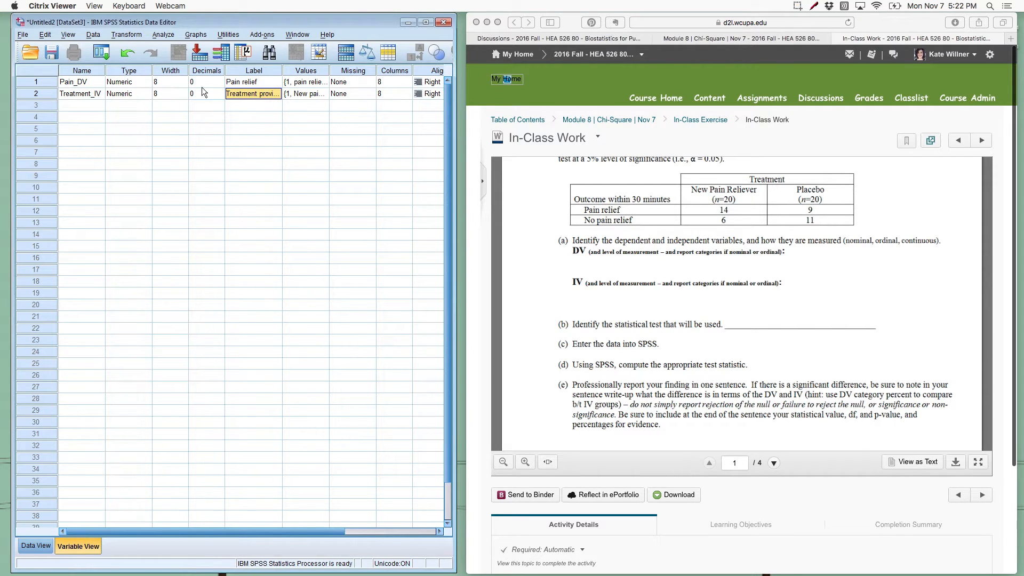
left_click(87, 82)
left_click(79, 94)
left_click(249, 85)
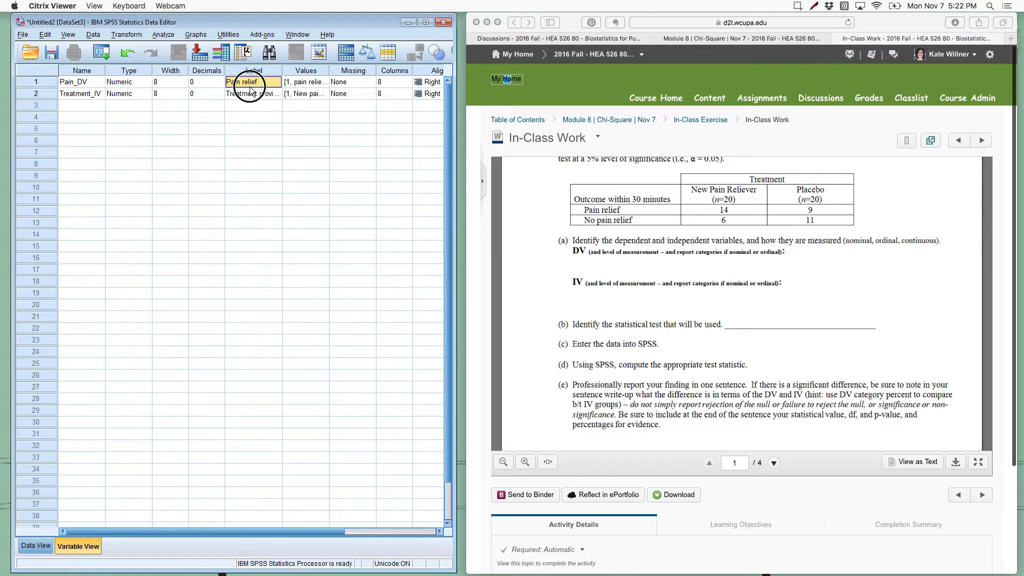
left_click(249, 94)
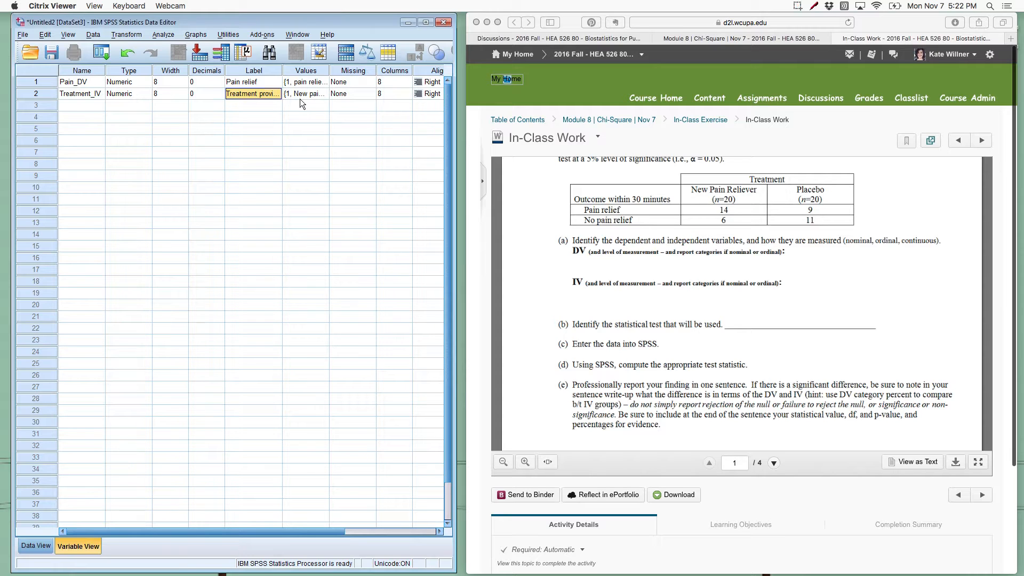
Step: Set the measurement level of both Pain_DV and Treatment_IV to Nominal
left_click_drag(259, 530, 408, 530)
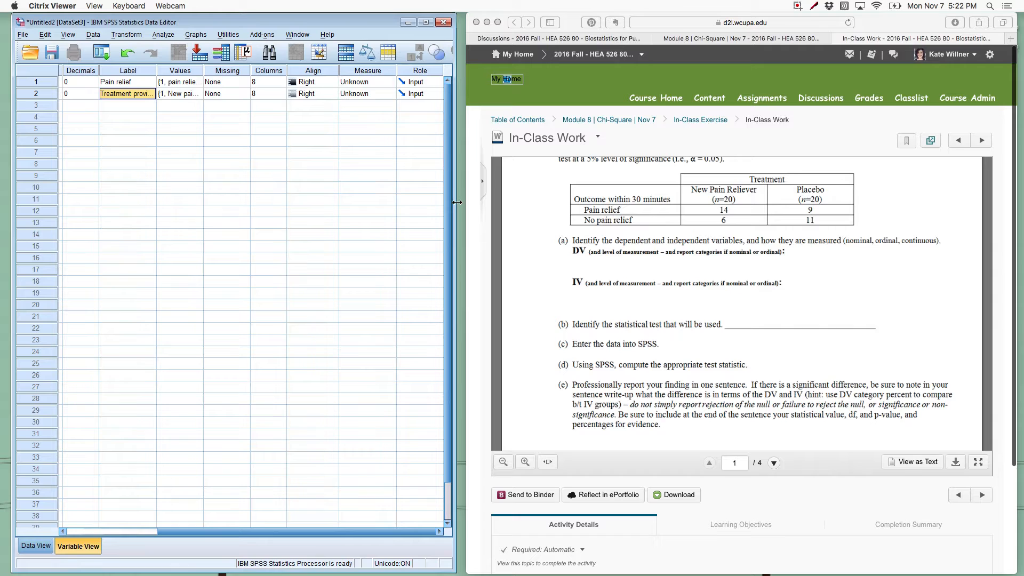
left_click(387, 81)
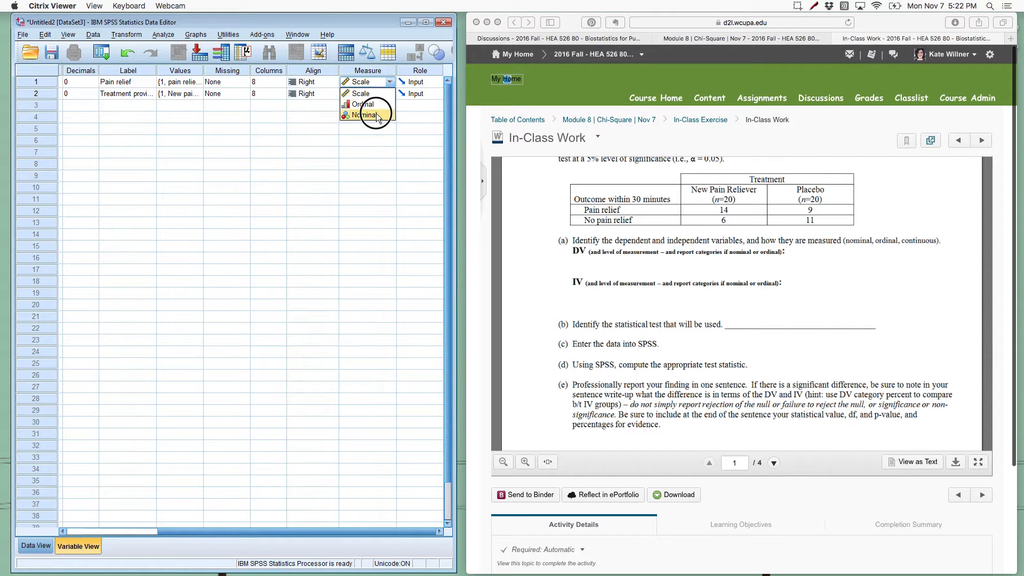
left_click(376, 115)
left_click(382, 94)
left_click(375, 126)
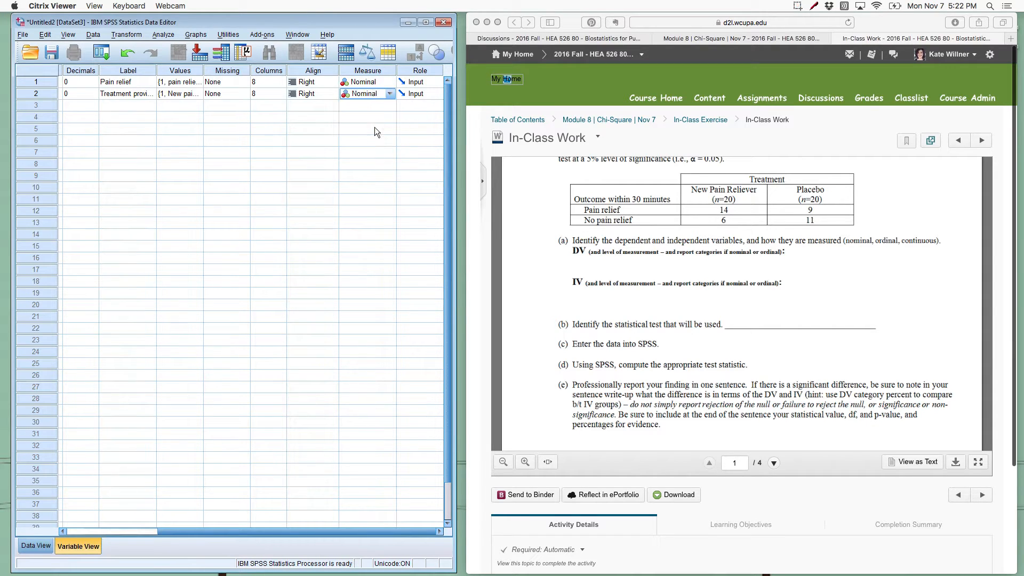
Step: Enter 1 in Treatment_IV for rows 1 to 20 of the data, covering the 20 new pain reliever cases
left_click(38, 550)
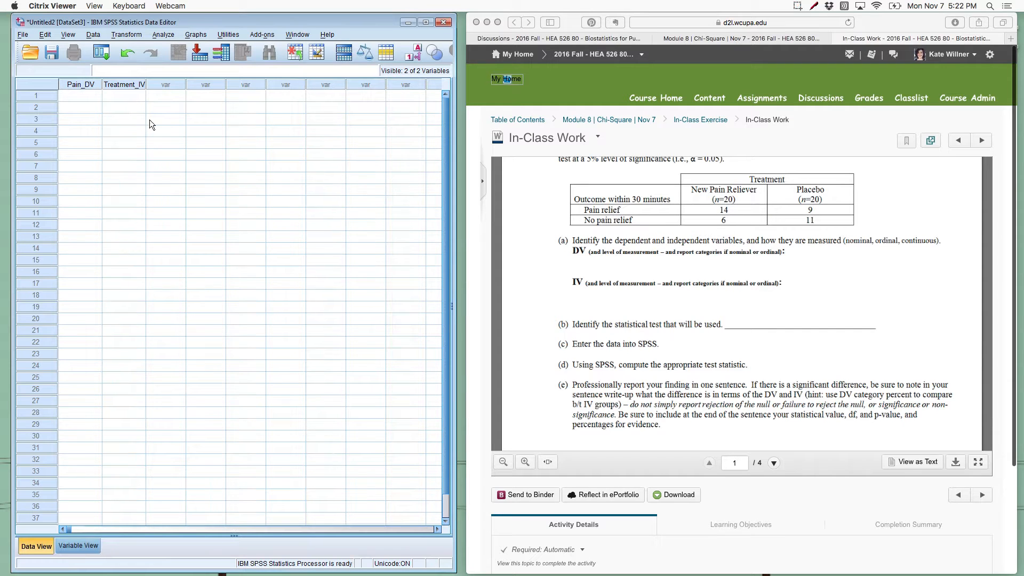
left_click(130, 98)
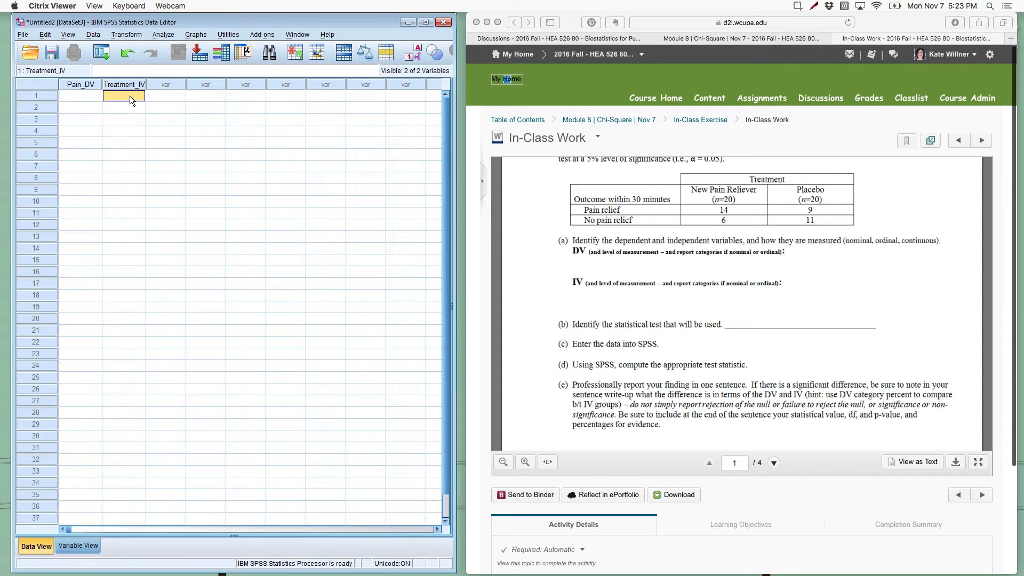
type("1")
key("Return")
type("1")
key("Return")
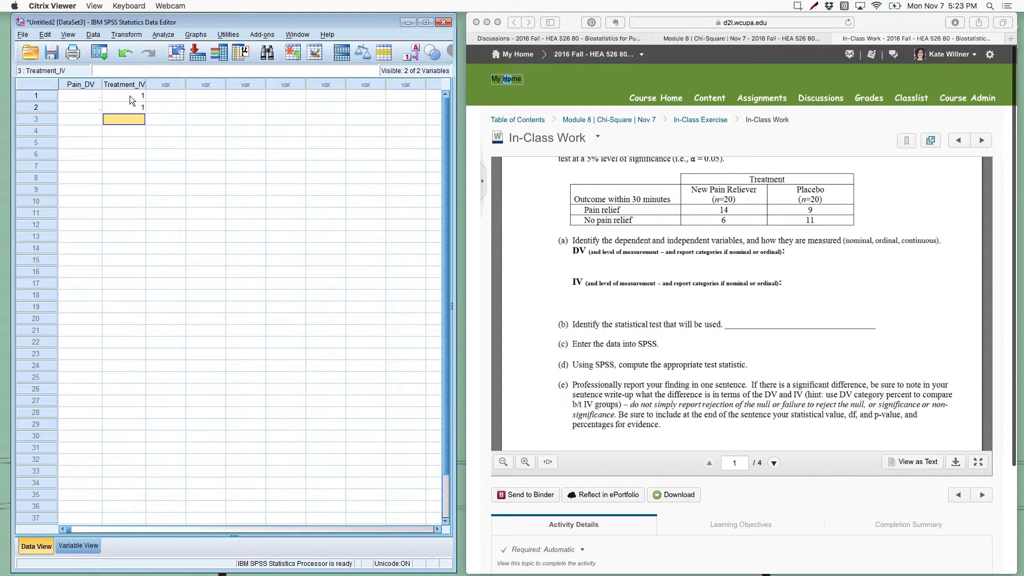
type("1")
key("Return")
type("1")
key("Return")
type("1")
key("Return")
type("1")
key("Return")
type("1")
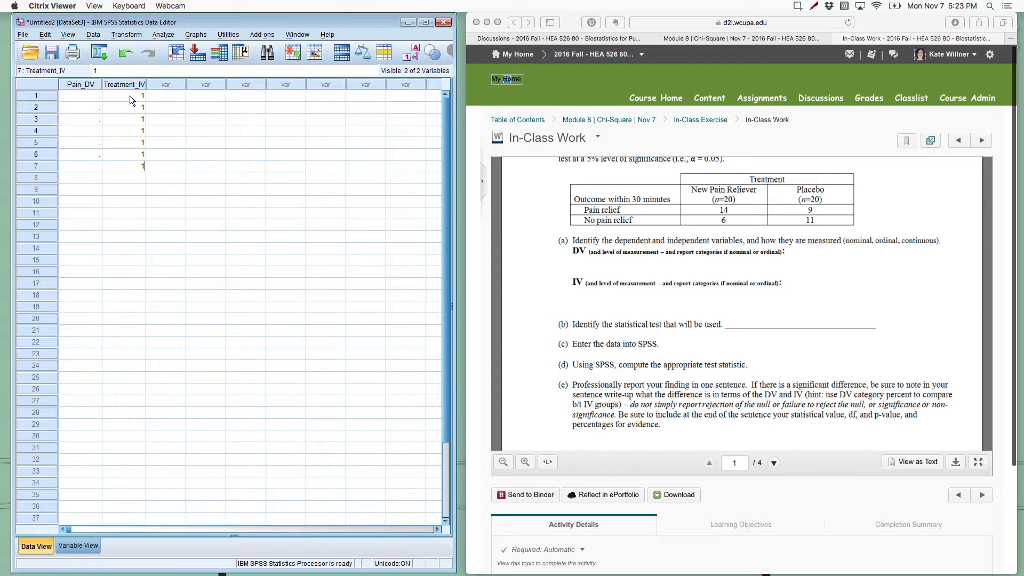
type(" 1 1 1 1 1 1 1")
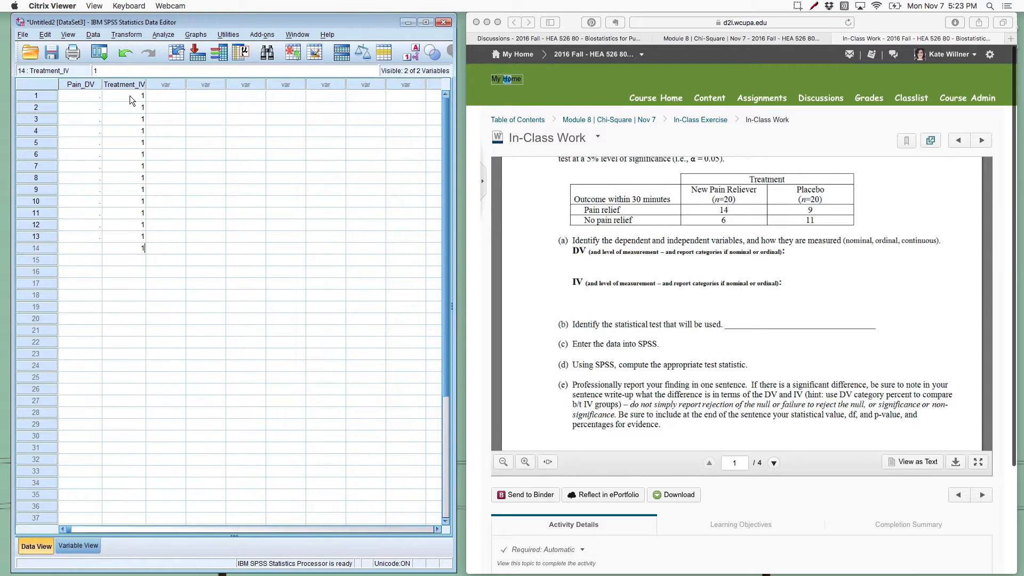
type(" 1 1 1 1 1")
key("Return")
type("1")
key("Return")
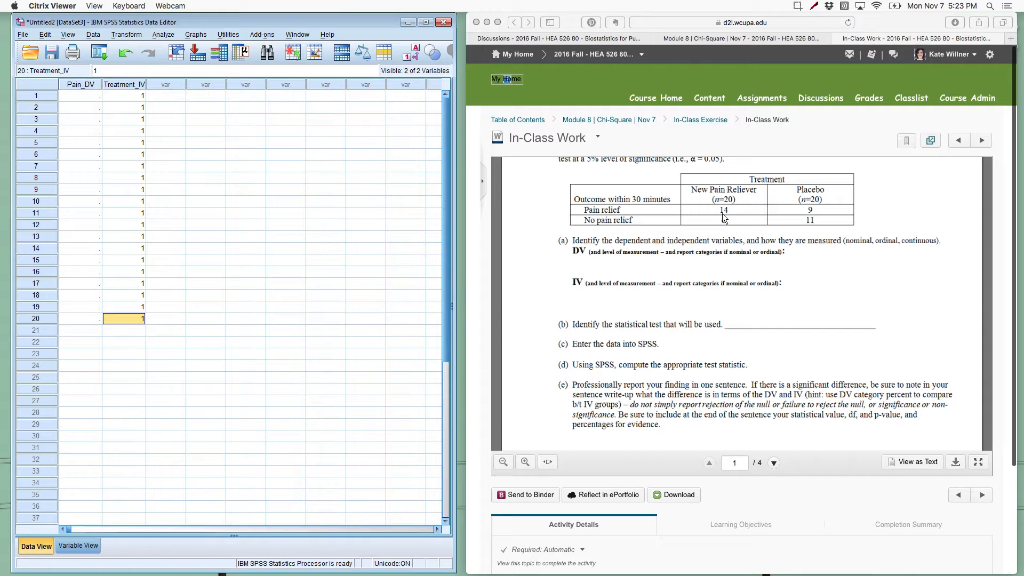
Step: Enter 1 in Pain_DV for rows 1 to 14, the new pain reliever cases with pain relief
left_click(92, 97)
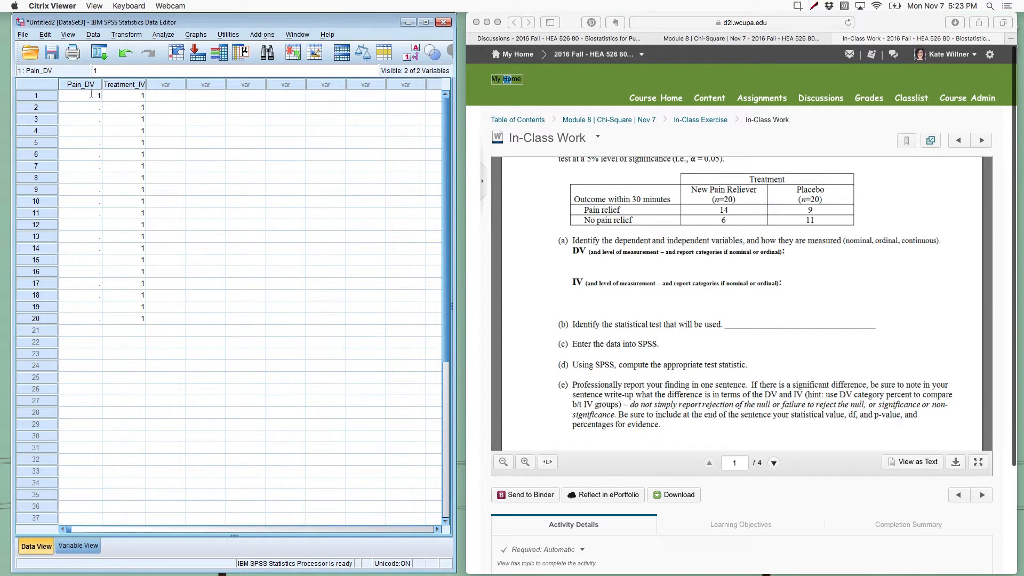
type("1 1 1 1 1 1 1 1 1 1")
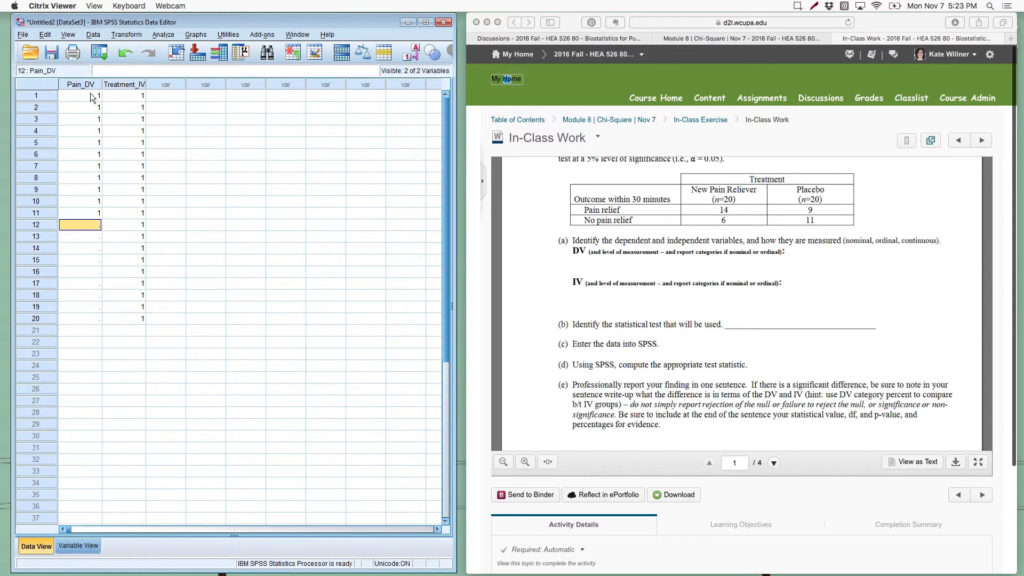
type(" 1")
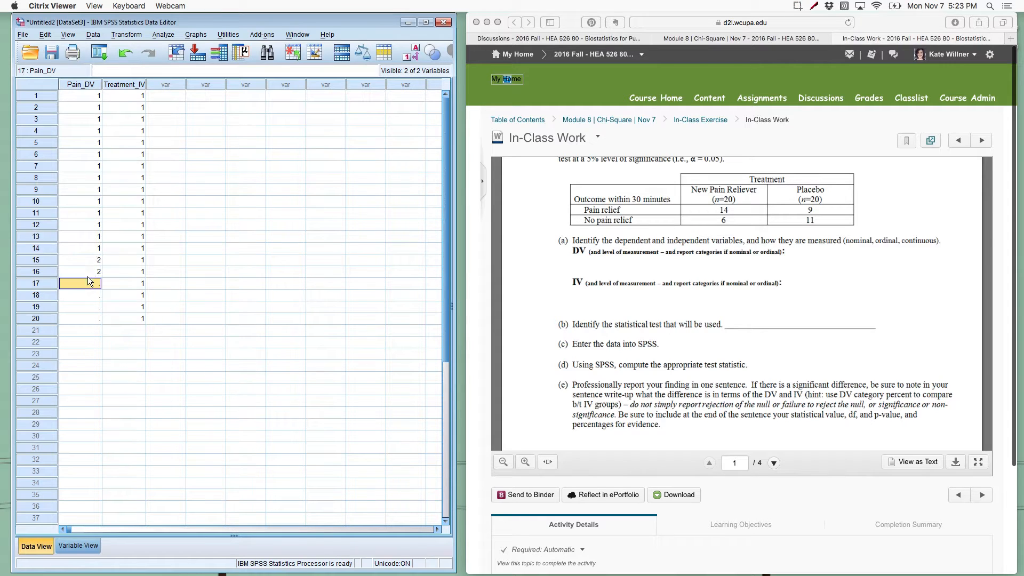
Step: Enter 2 in Pain_DV through row 20 for the new pain reliever cases without pain relief
type("2")
key("Return")
type("2")
key("Return")
type("2")
key("Return")
type("2")
key("Return")
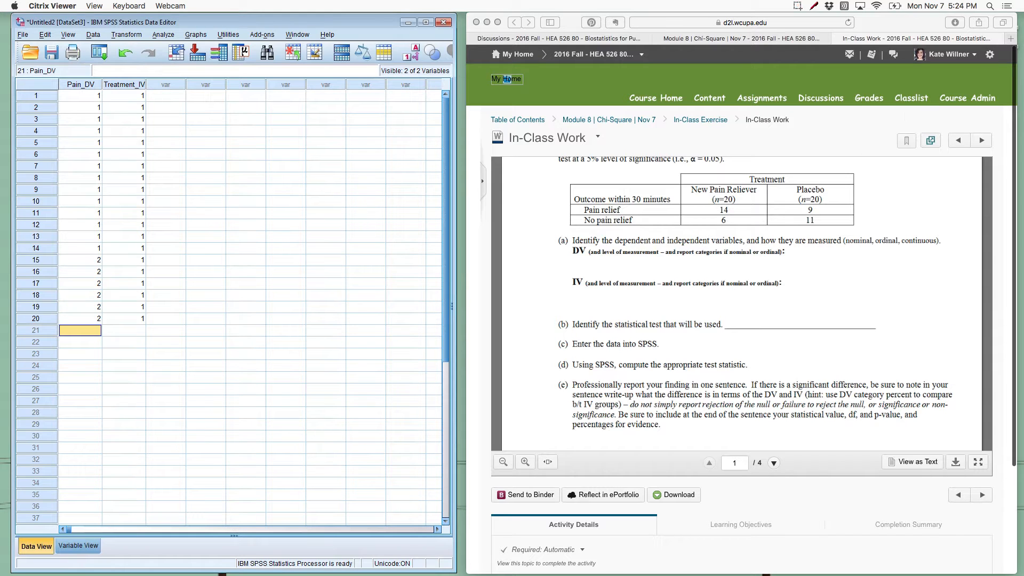
Step: Display the value labels in the data cells to check the entries, and switch back to the numeric codes
left_click(416, 63)
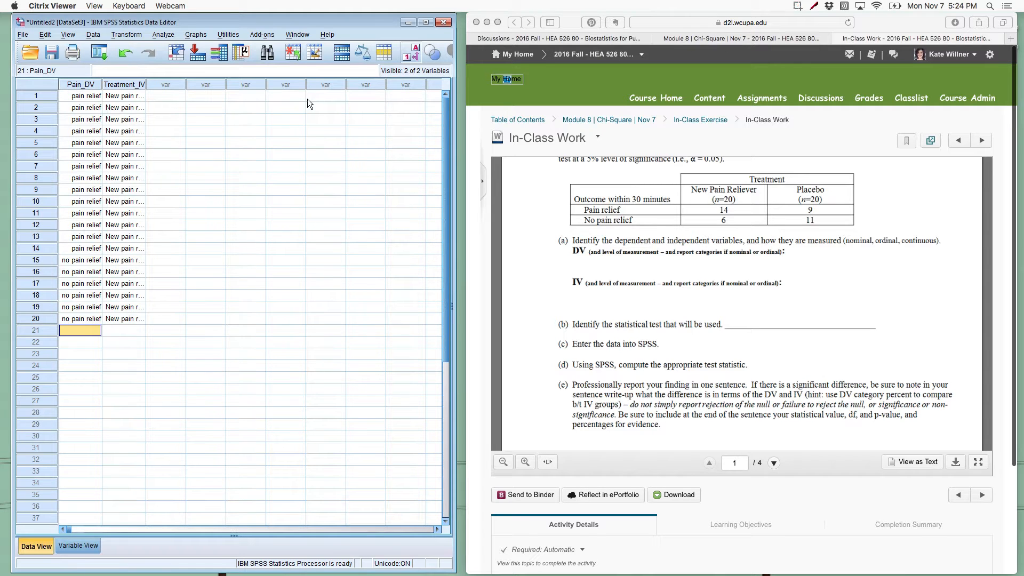
left_click(411, 51)
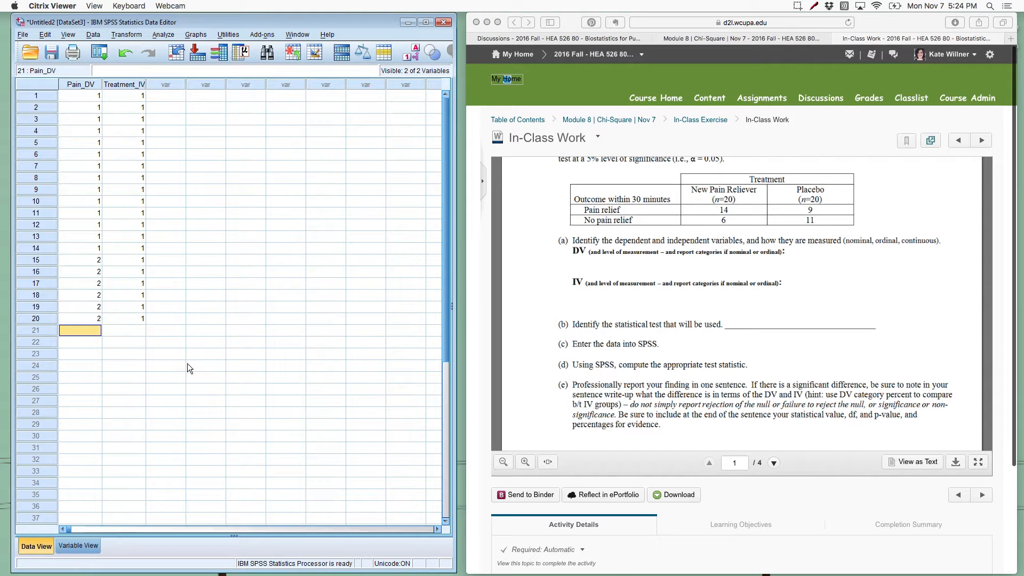
scroll(85, 343, "down", 6)
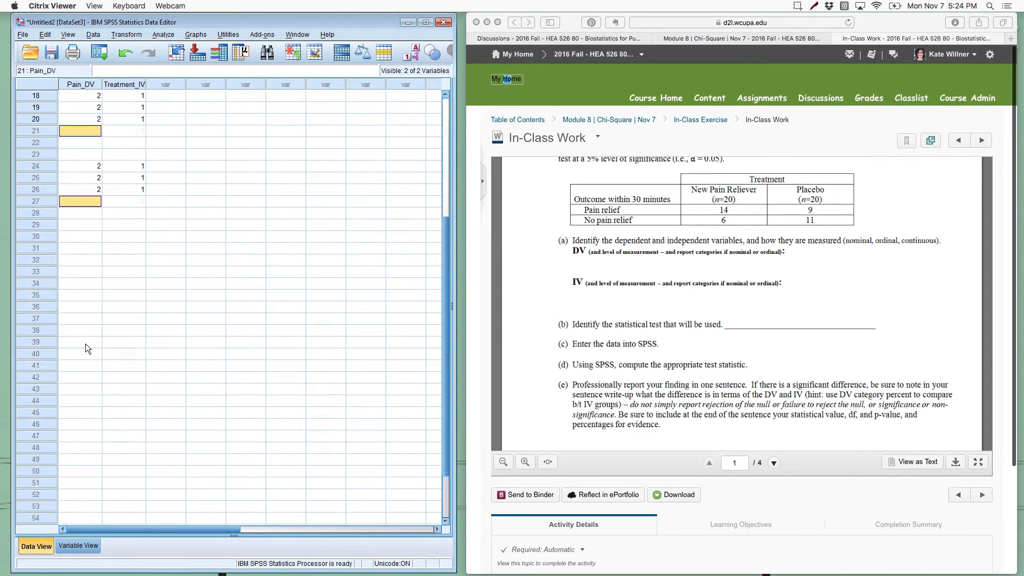
scroll(85, 344, "up", 6)
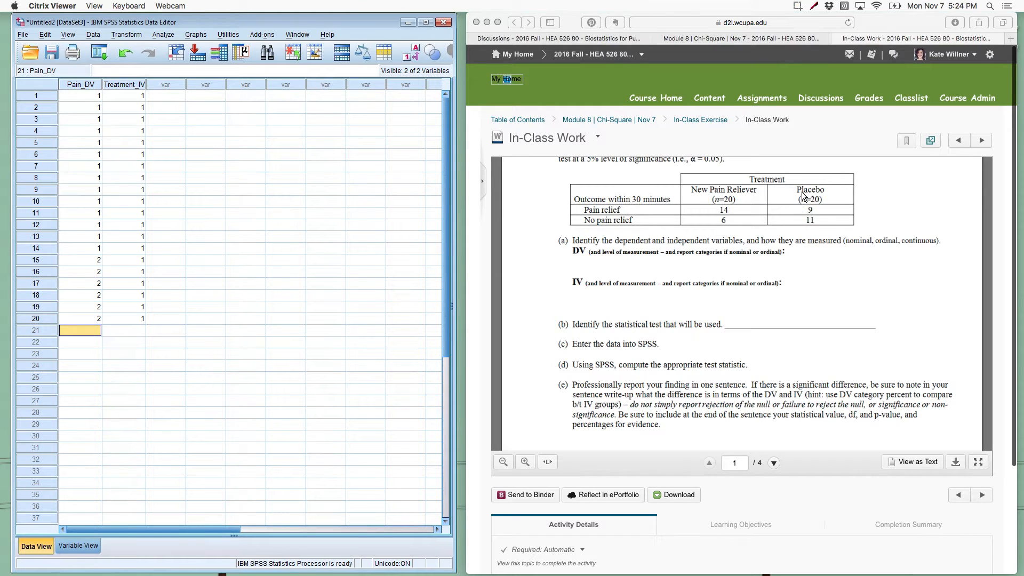
Step: Enter 2 in Treatment_IV for rows 21 to 40, covering the 20 placebo cases
left_click(142, 334)
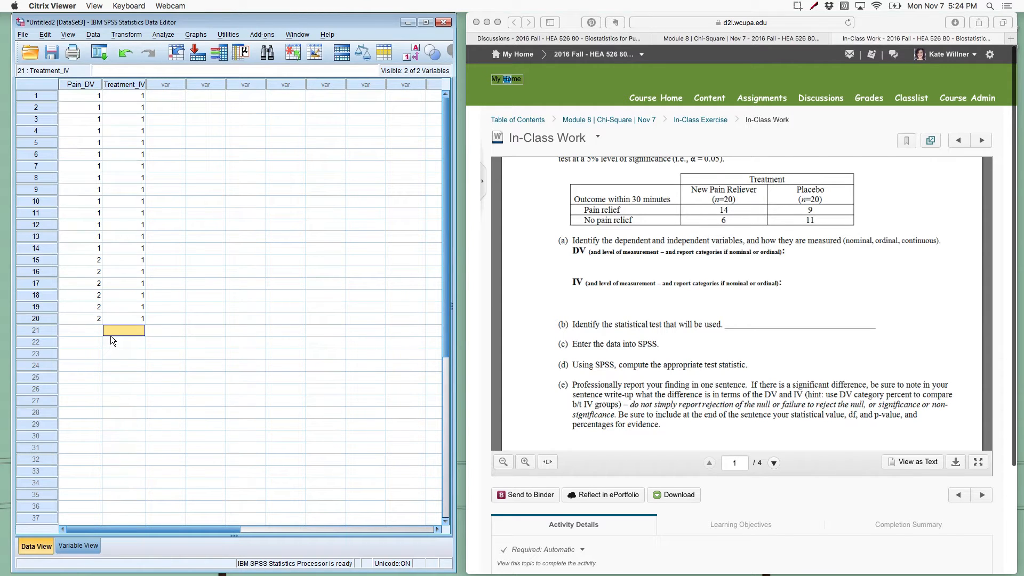
type("2")
key("Return")
type("2")
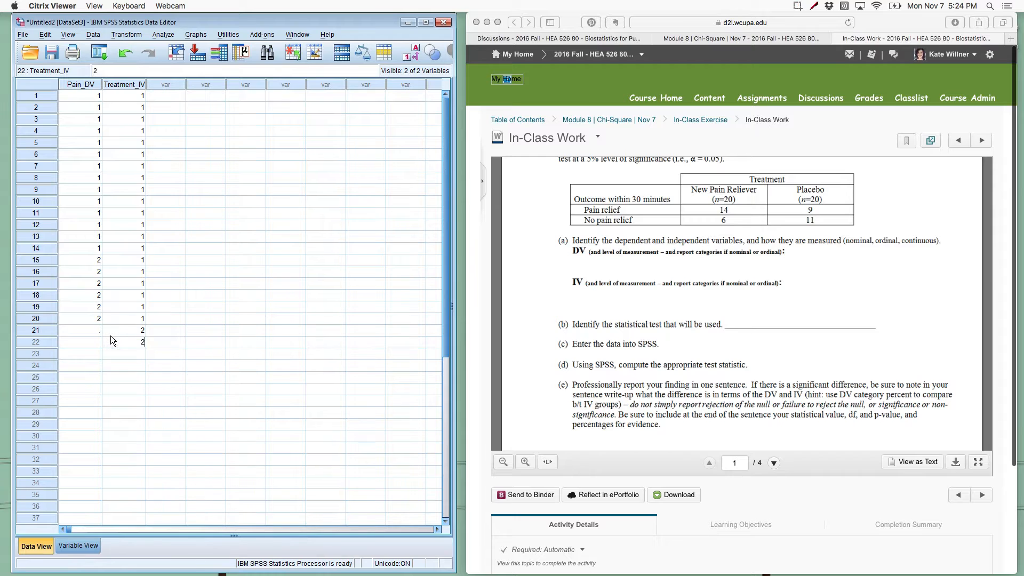
key("Return")
type("2")
key("Return")
type("2")
key("Return")
type("2")
key("Return")
type("2 ")
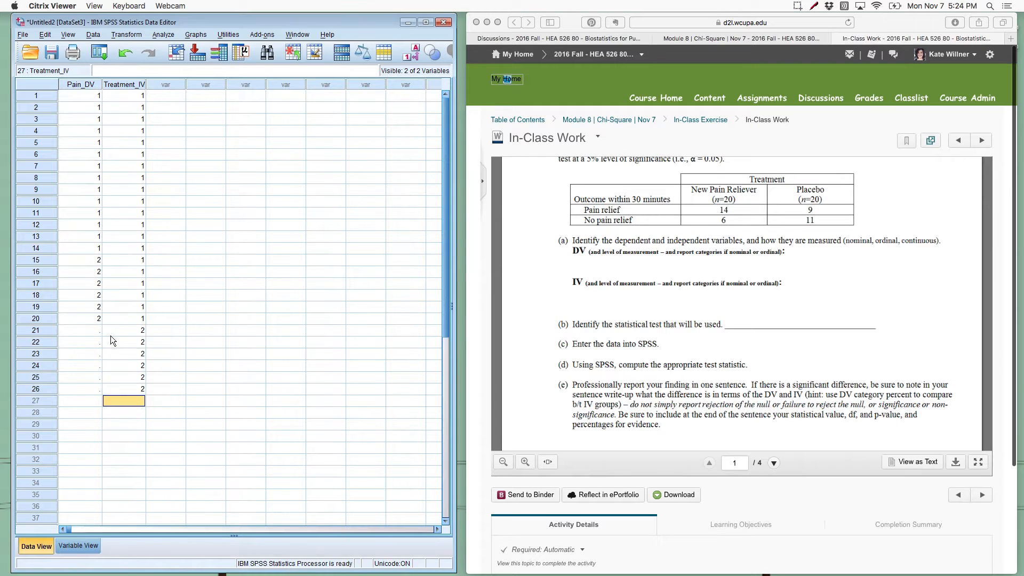
type("2")
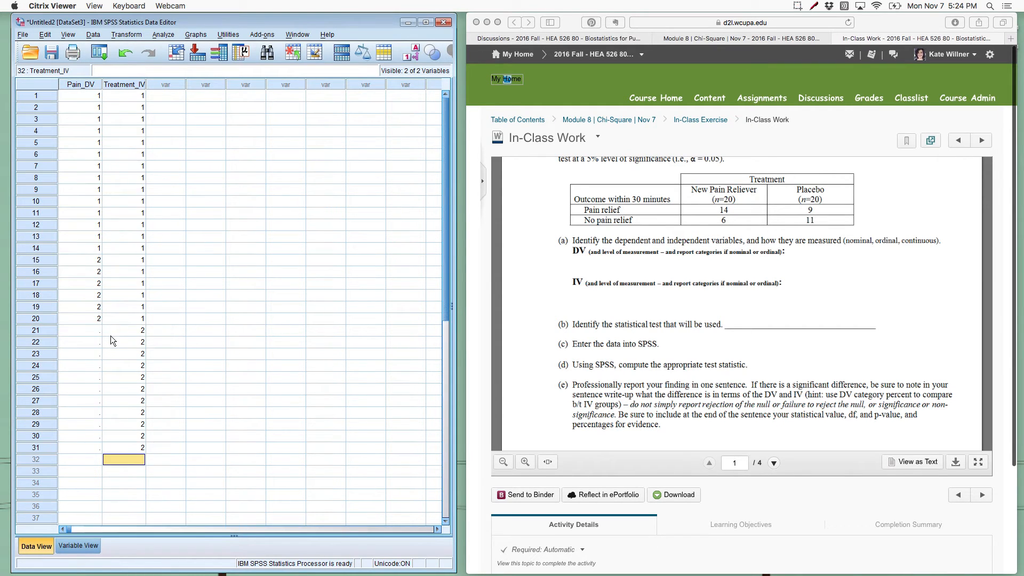
type(" 2 2 2 2 2 2 2 2 2 2 ")
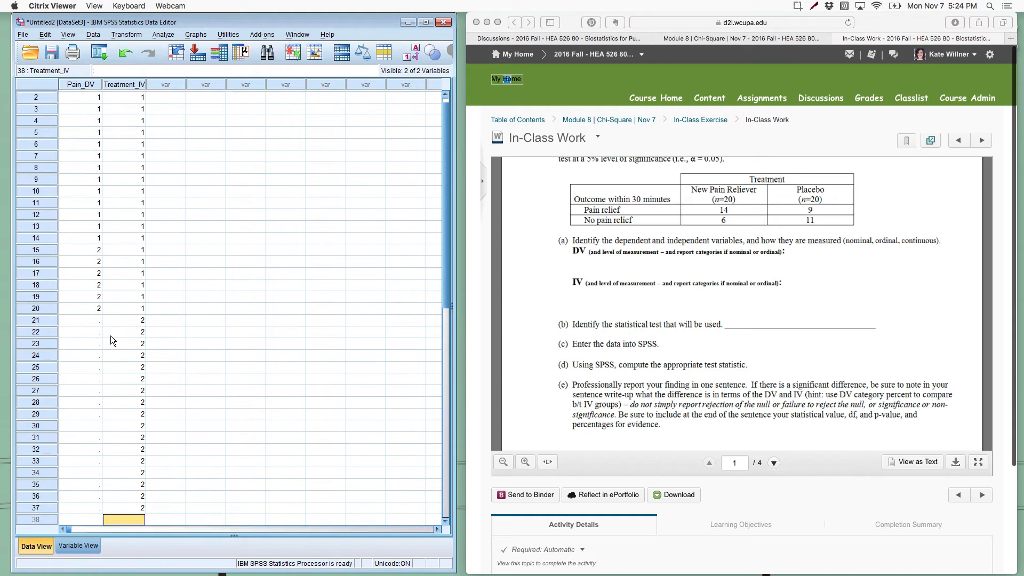
type("2 2 2")
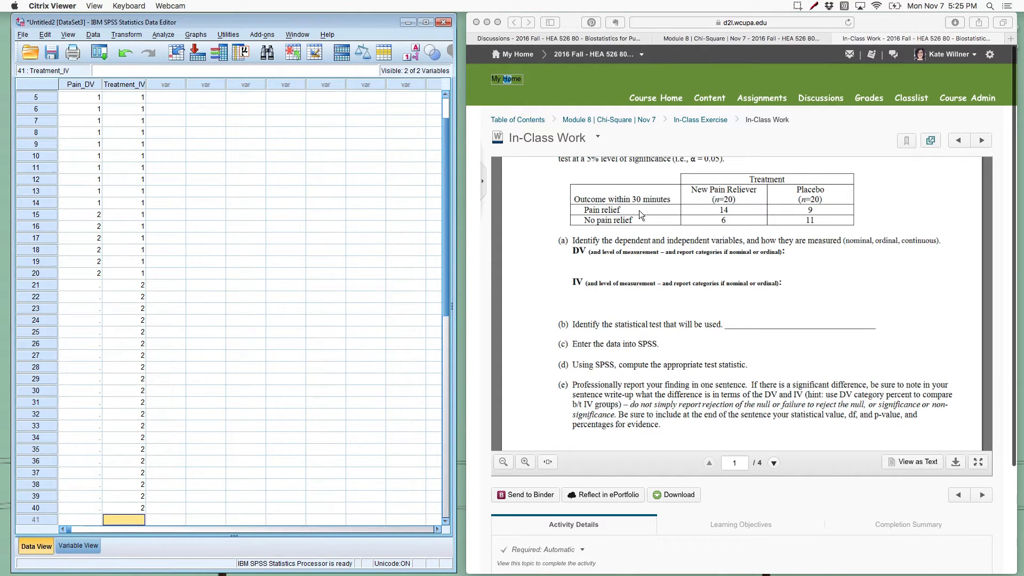
Step: Enter 1 in Pain_DV for rows 21 to 29, the placebo cases with pain relief
left_click(79, 289)
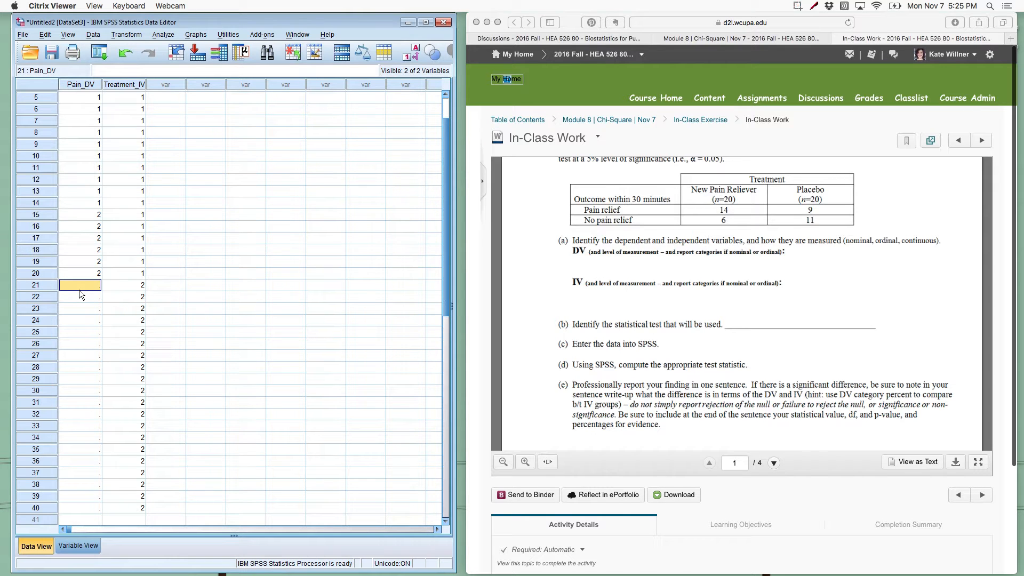
type("1 1 1 1 1")
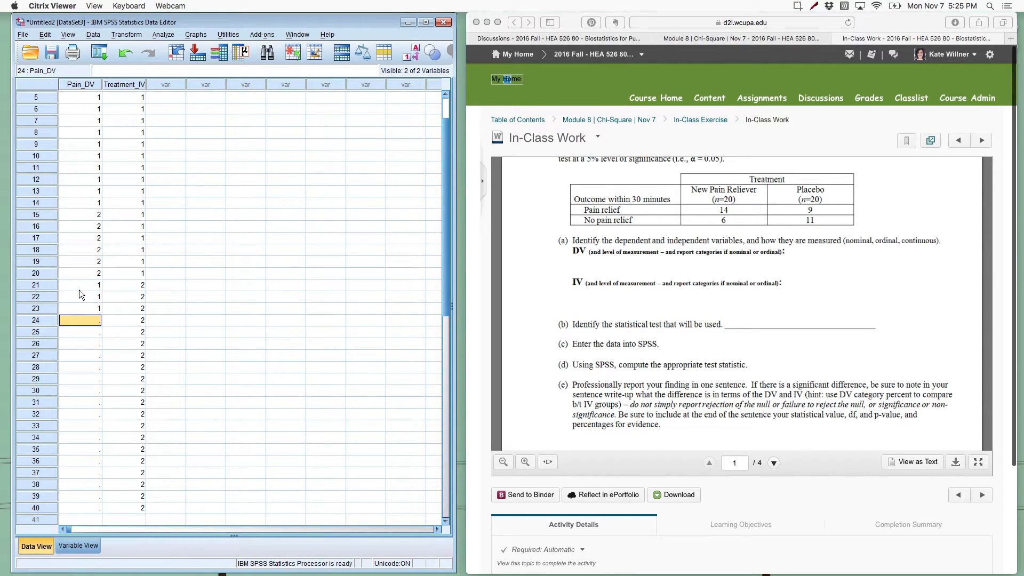
type(" 1 1")
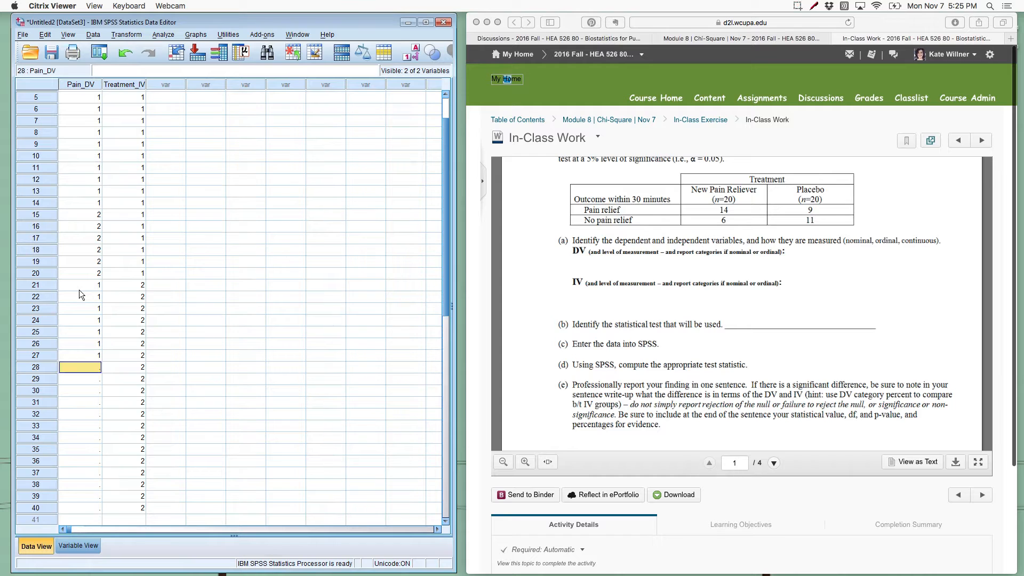
key("Return")
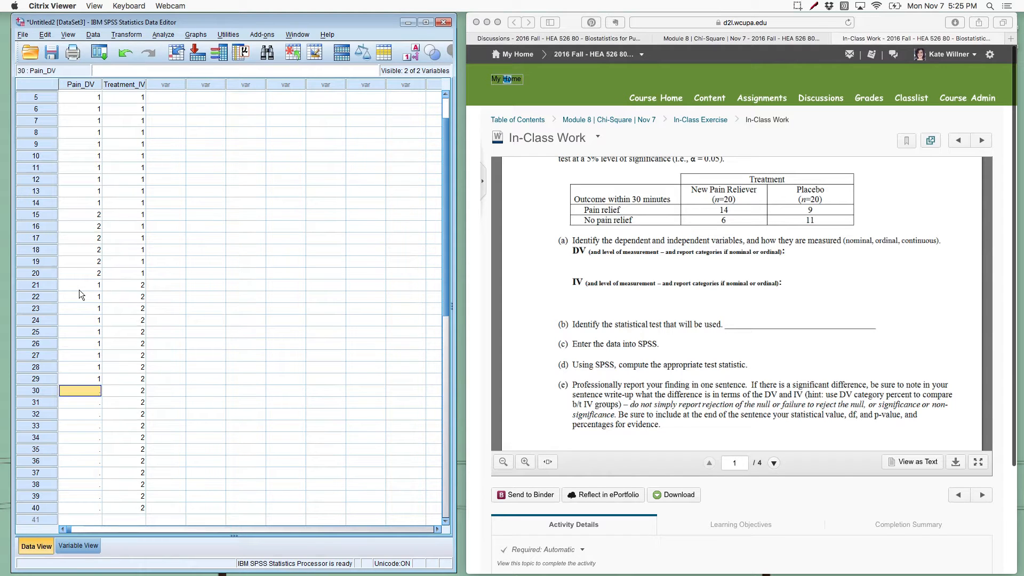
Step: Enter 2 in Pain_DV for rows 30 to 40, the placebo cases without pain relief
key("Tab")
left_click(73, 379)
type("2 2 2 2 2 2 ")
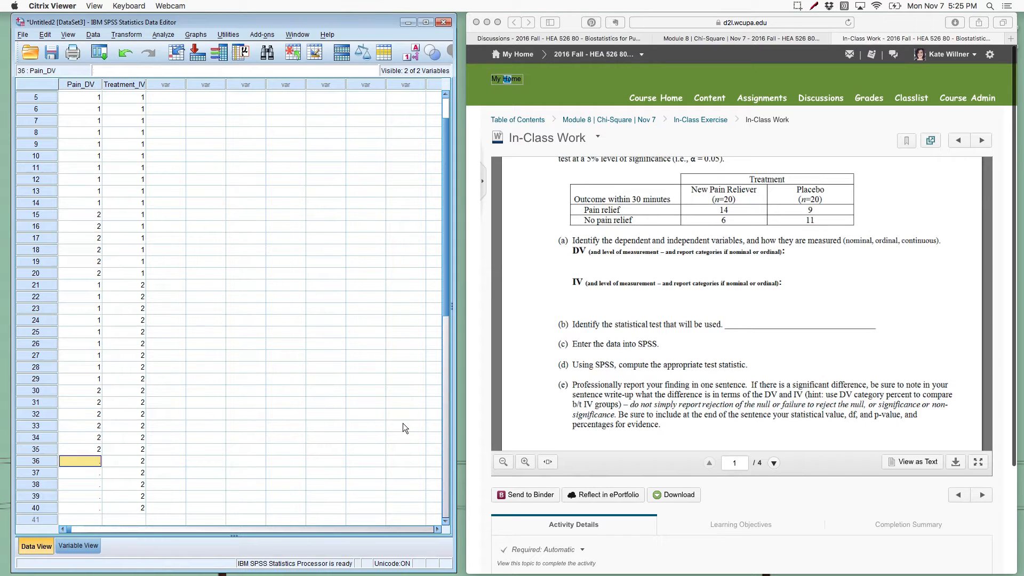
type("2 2 2 2 2")
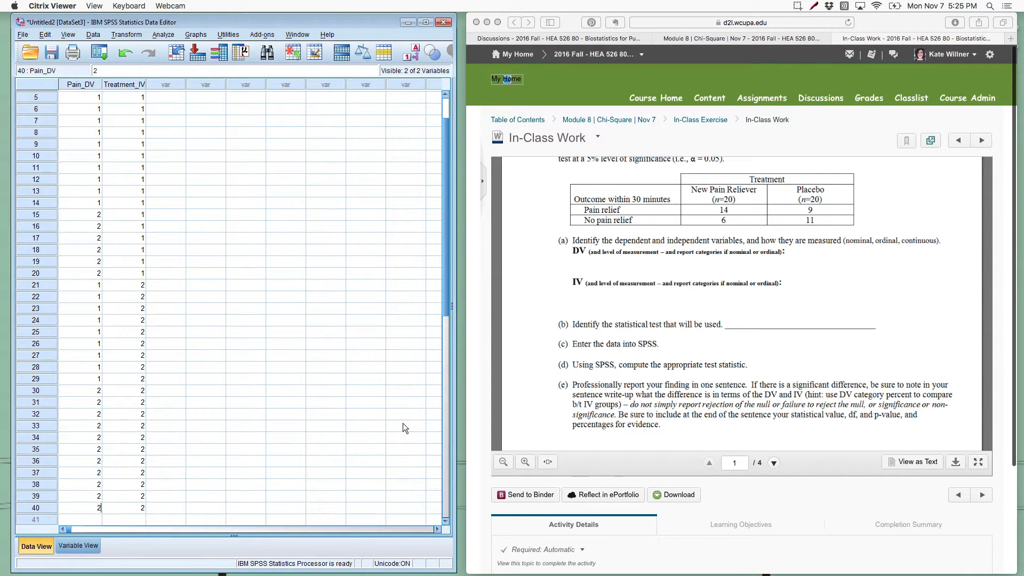
left_click(257, 438)
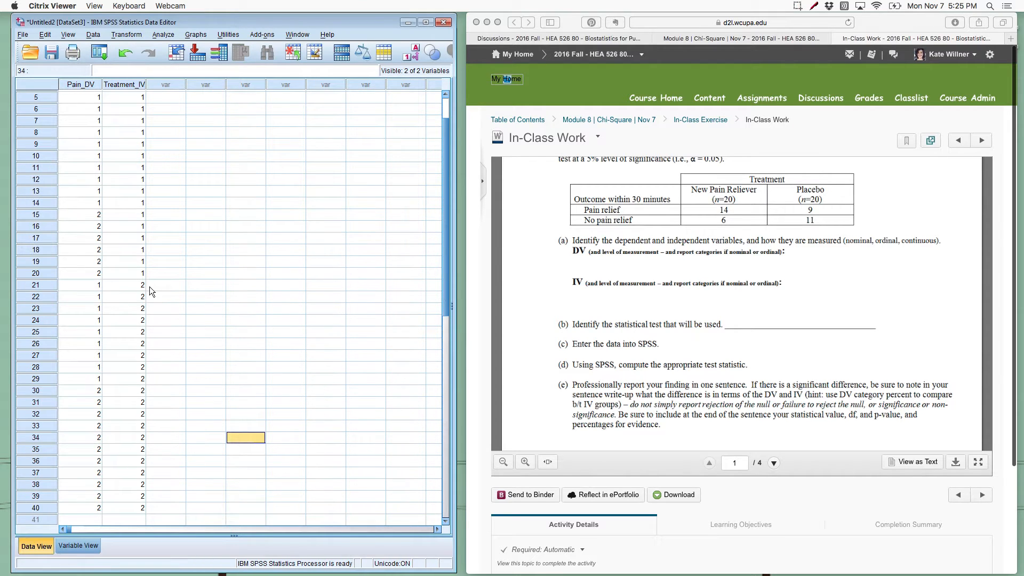
scroll(149, 288, "up", 2)
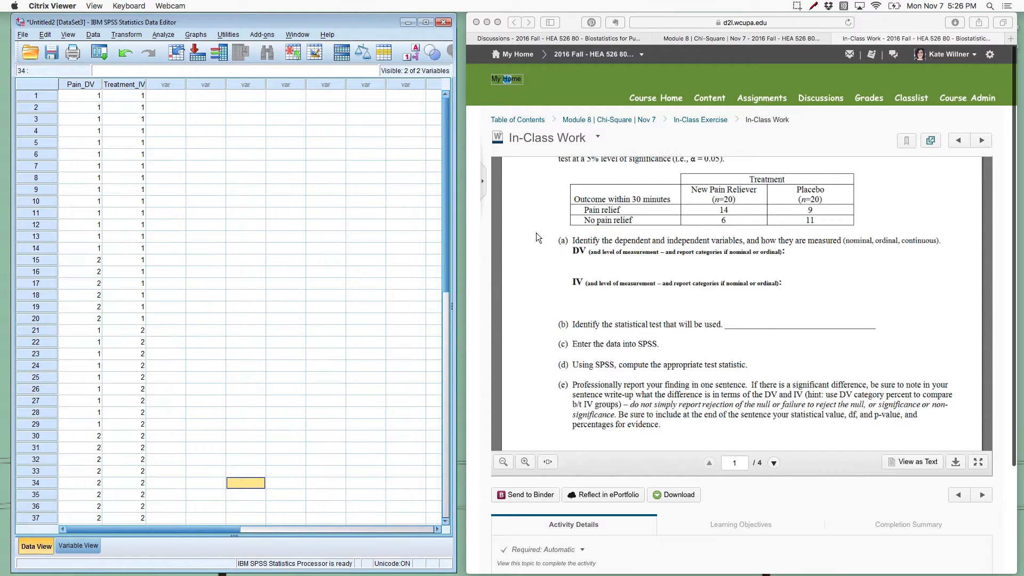
Step: Set up a Crosstabs analysis with Pain relief as the row variable and Treatment provided as the column variable
scroll(536, 232, "down", 1)
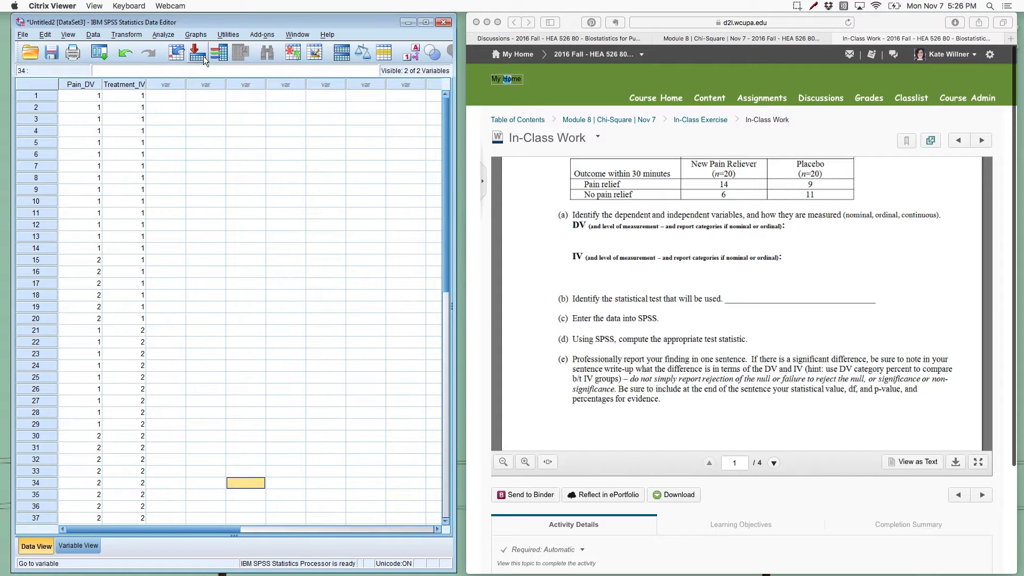
left_click(167, 36)
mouse_move(177, 67)
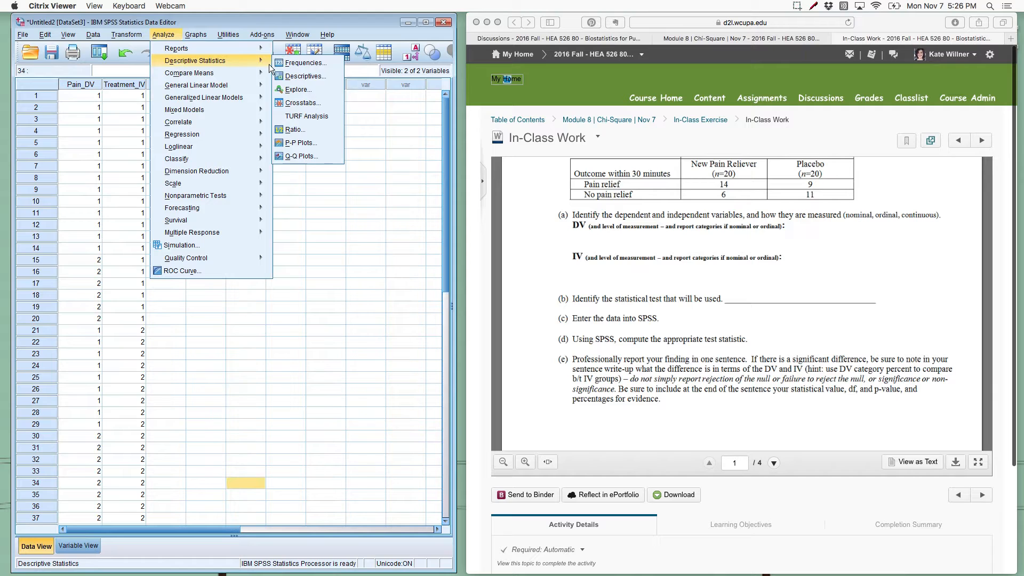
left_click(303, 104)
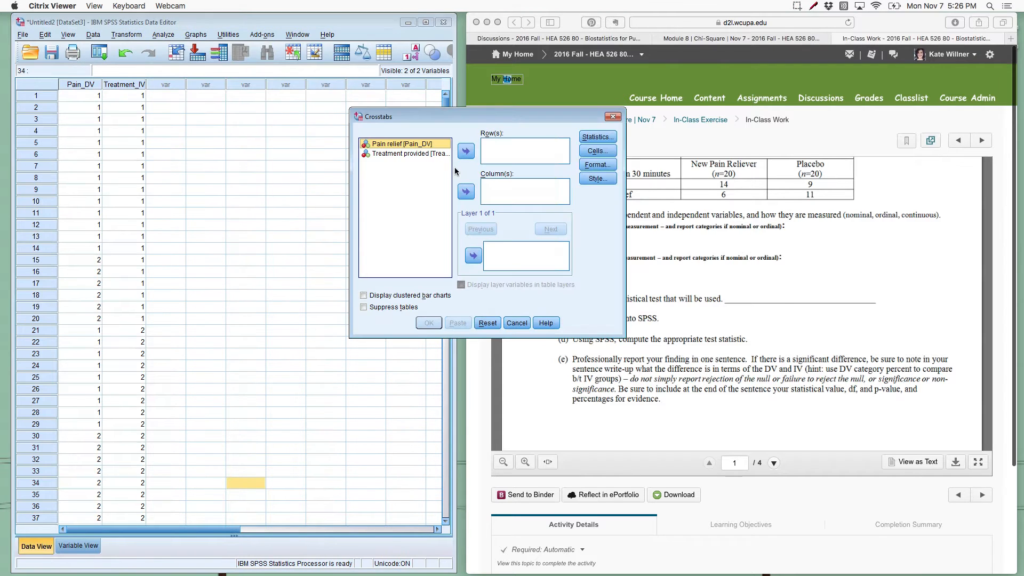
left_click_drag(444, 116, 370, 170)
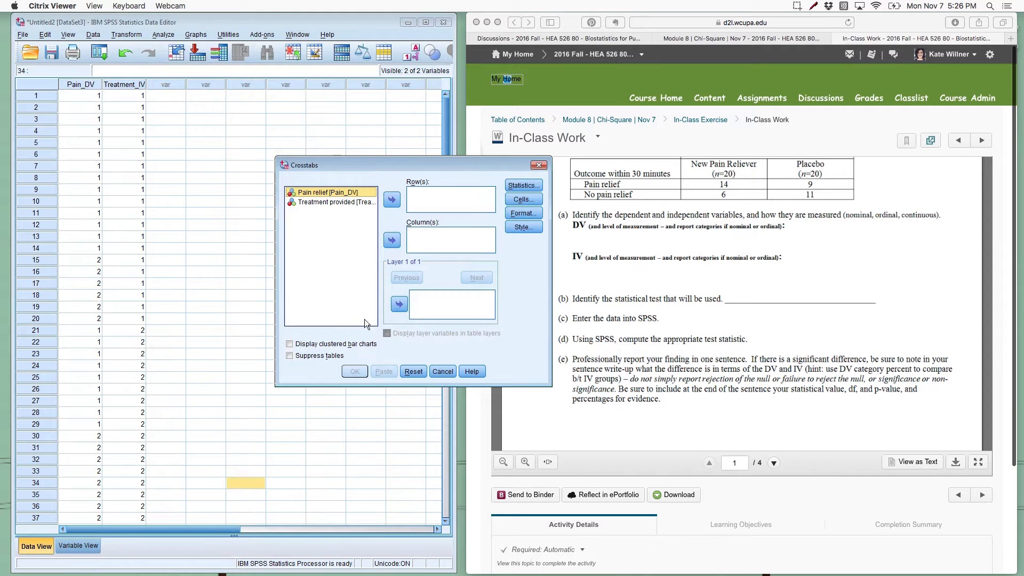
left_click(346, 203)
left_click(392, 200)
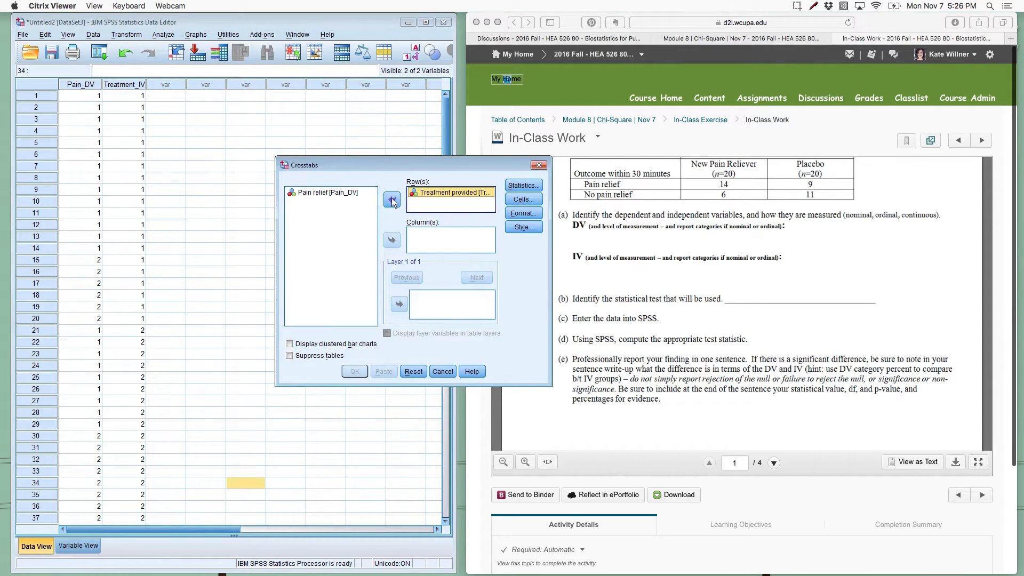
left_click_drag(419, 191, 351, 211)
left_click_drag(450, 193, 440, 246)
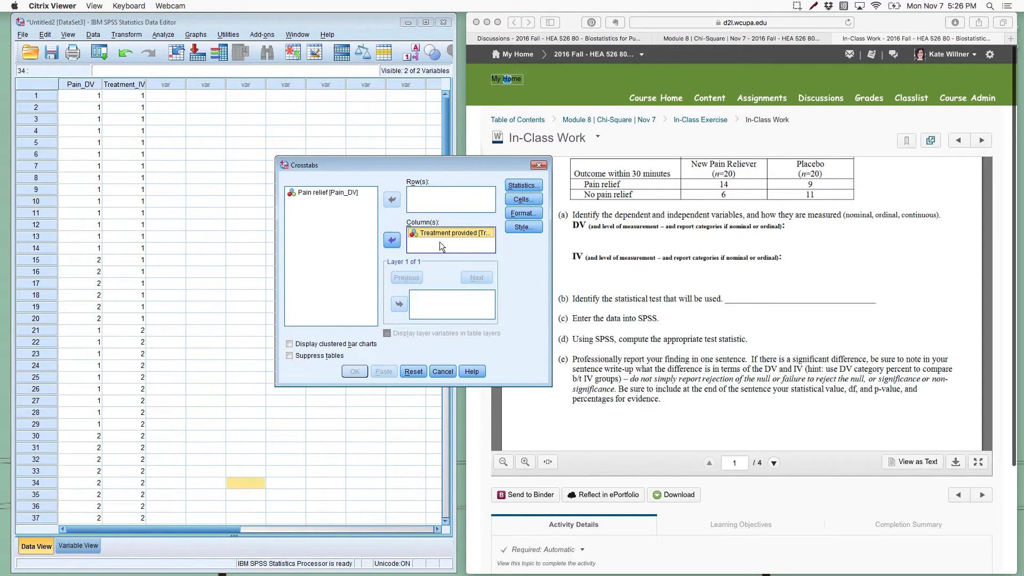
left_click(350, 192)
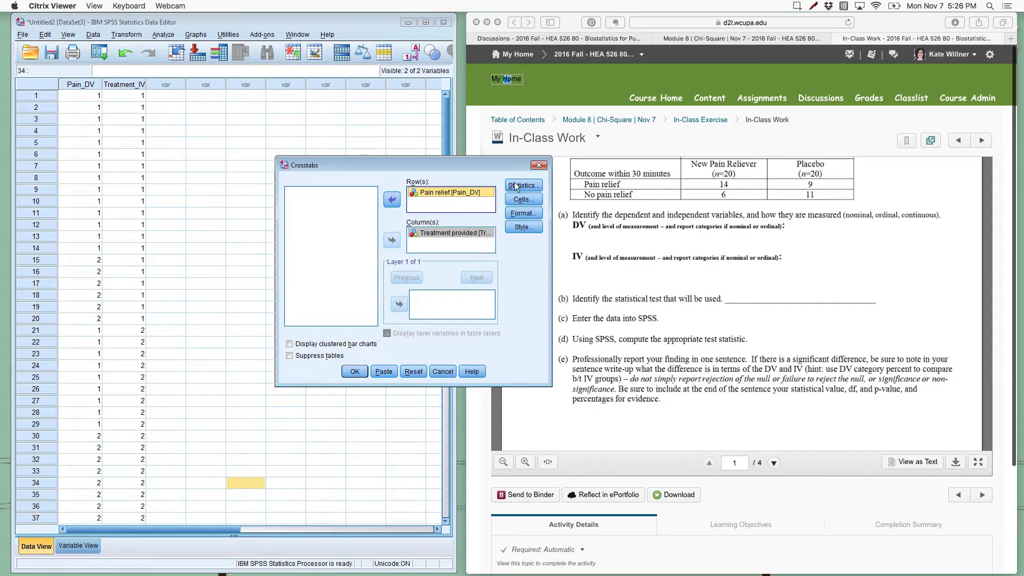
Step: Run the crosstab and compare its cell counts with the treatment table in the in-class exercise
left_click(359, 375)
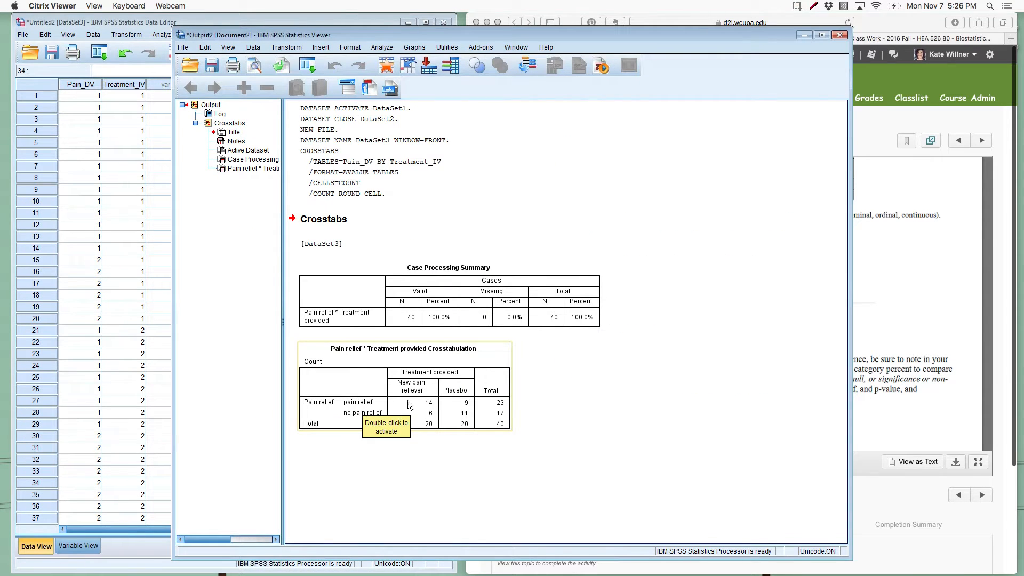
left_click(924, 238)
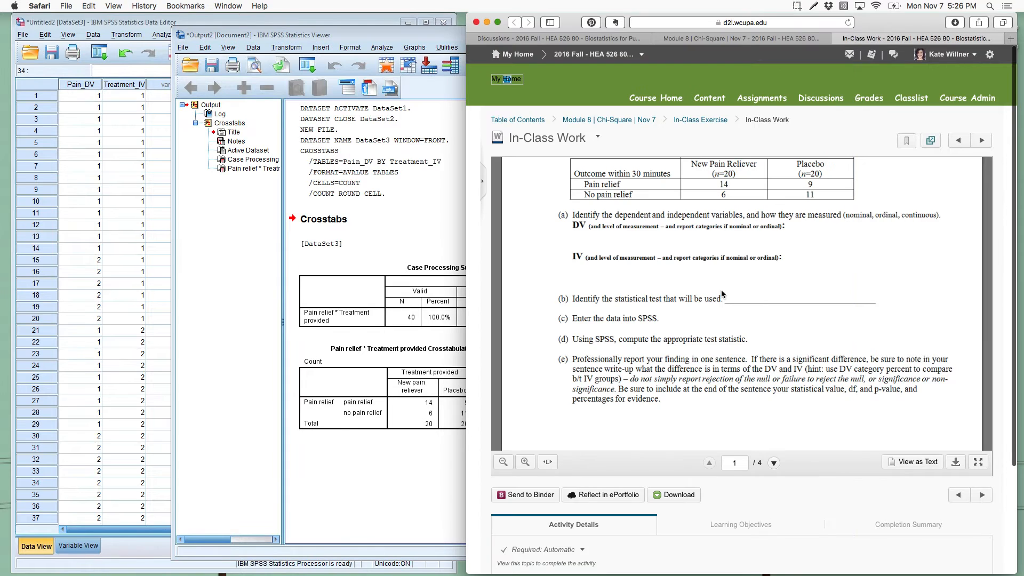
left_click(379, 528)
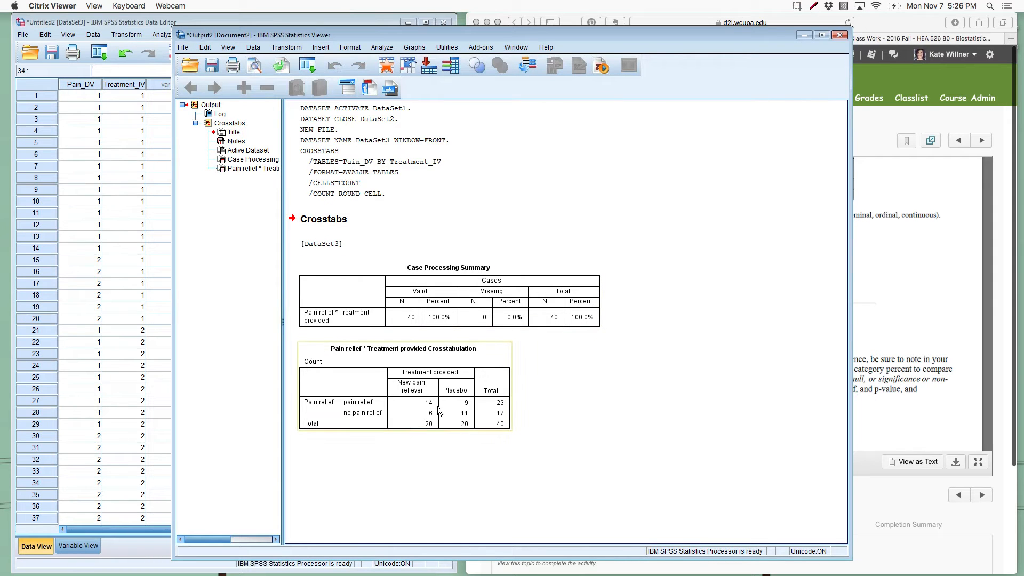
Step: Reopen the Crosstabs analysis from the output and request the Chi-square statistic
left_click(383, 47)
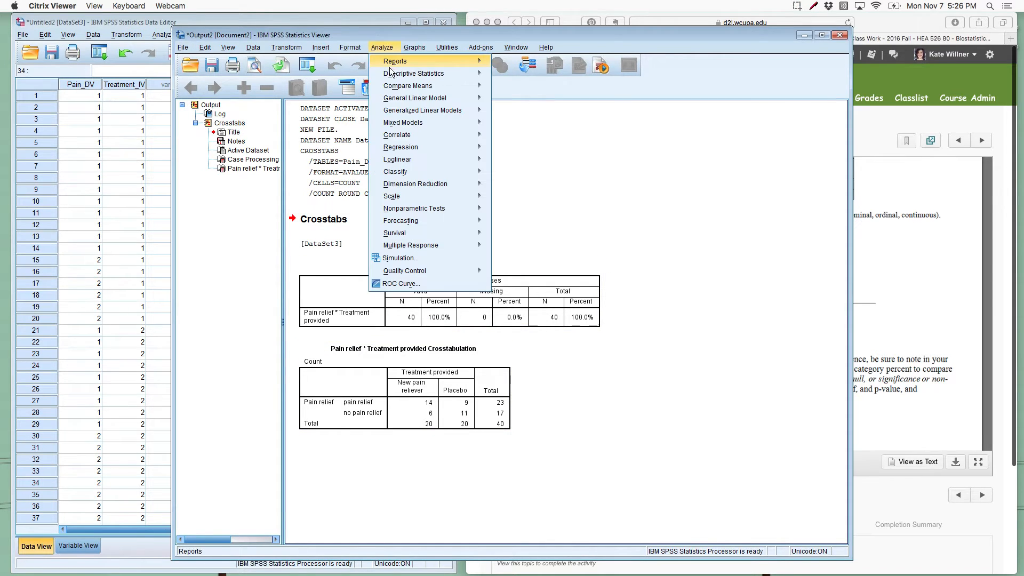
mouse_move(421, 73)
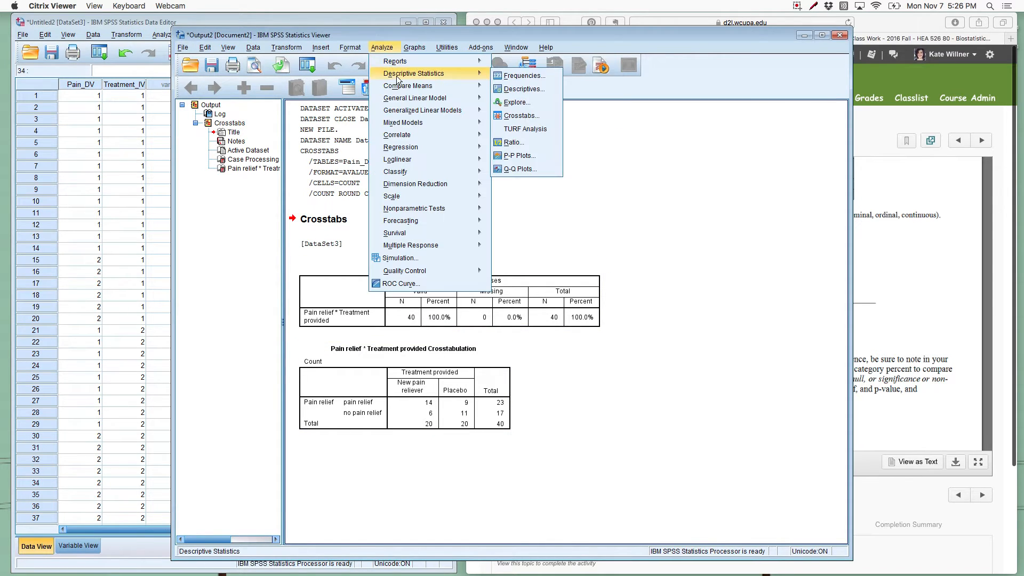
left_click(522, 116)
left_click_drag(505, 172, 686, 91)
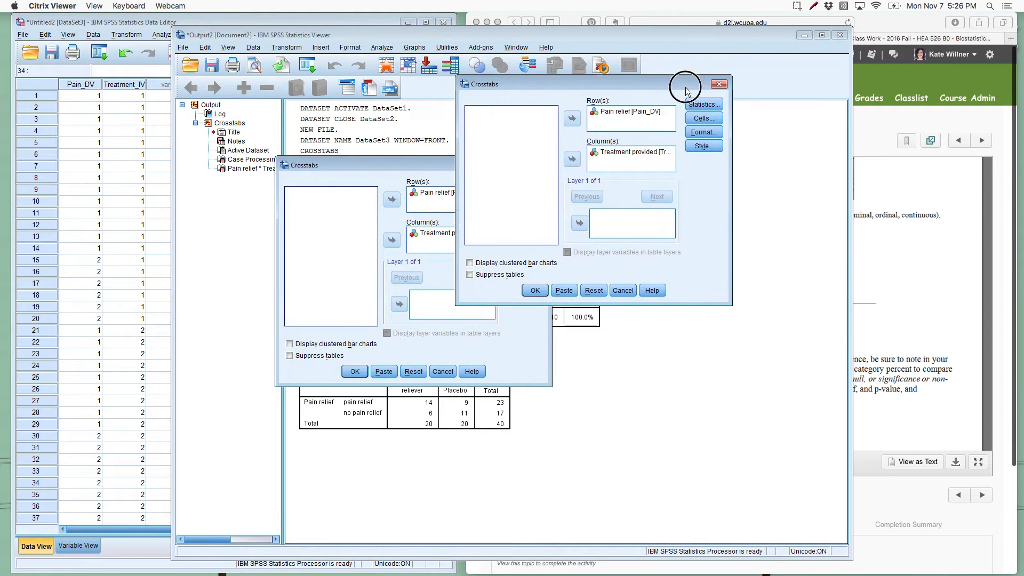
left_click(703, 104)
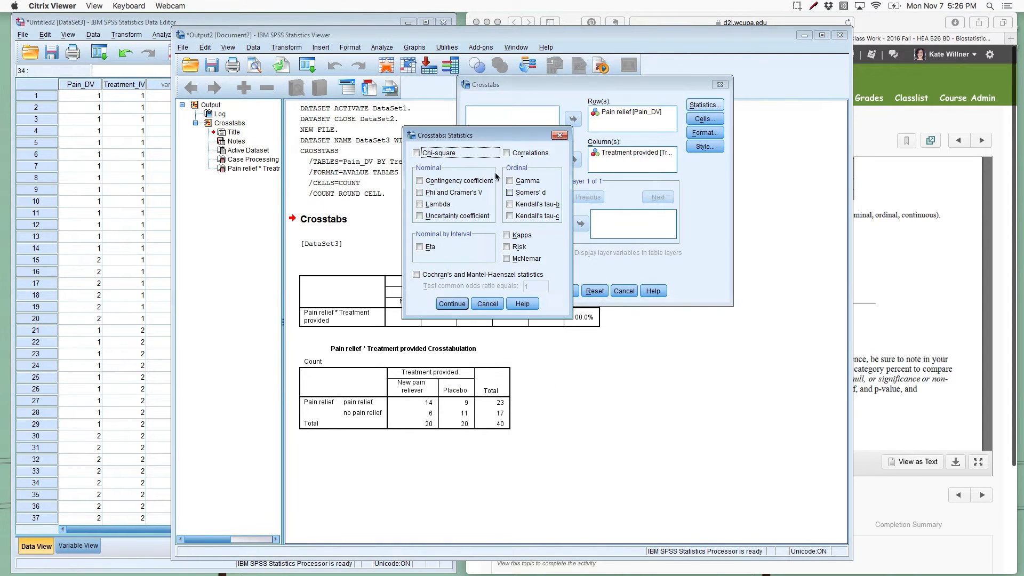
left_click(459, 154)
left_click(451, 304)
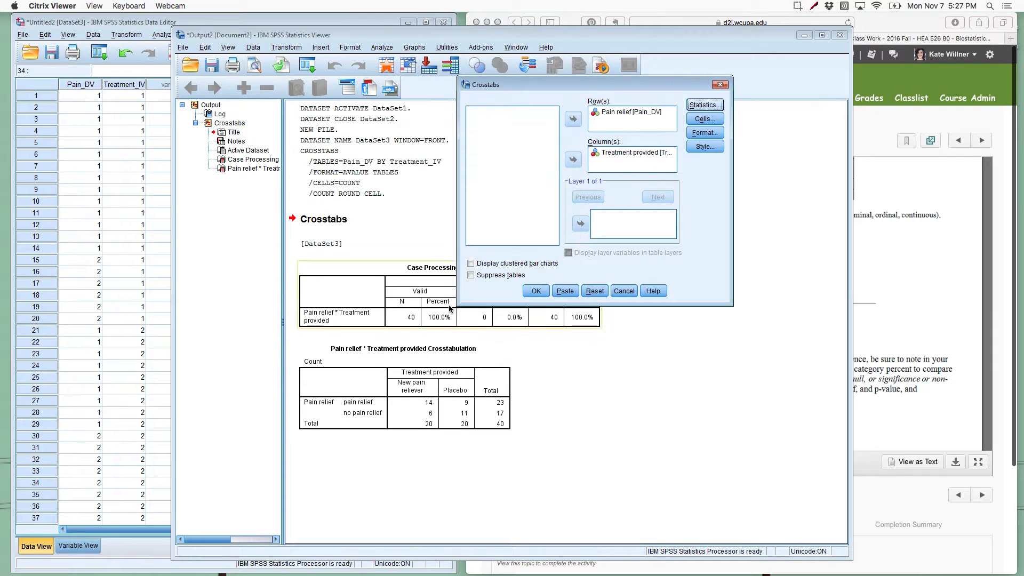
Step: Add column percentages to the crosstab's cell display and run the analysis
left_click(705, 118)
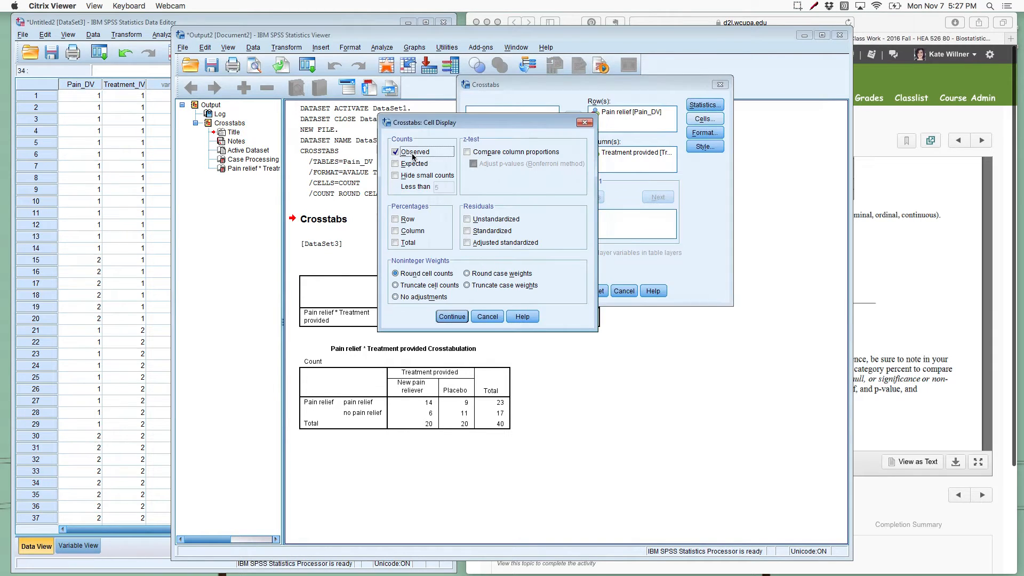
left_click(412, 230)
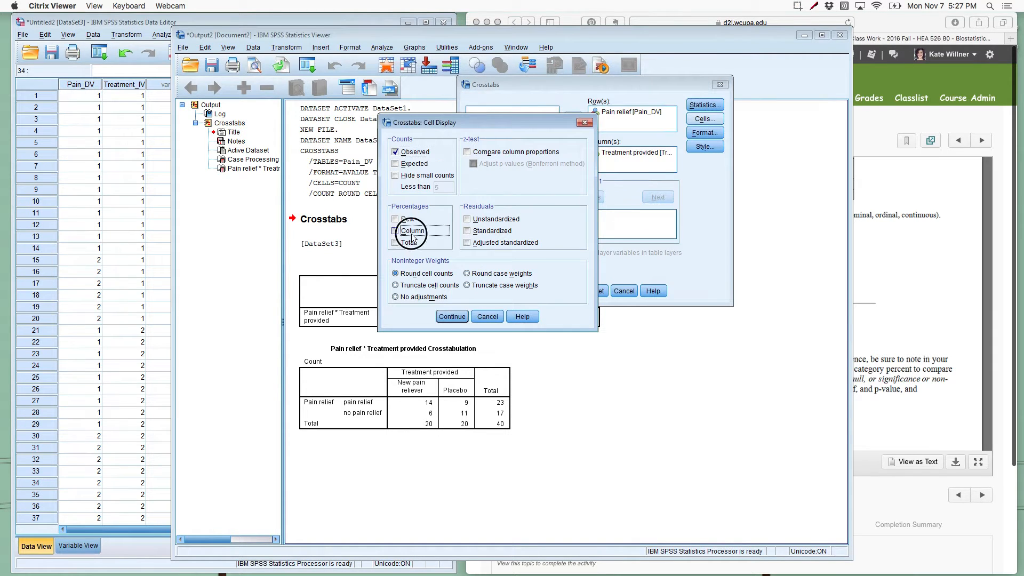
left_click(450, 318)
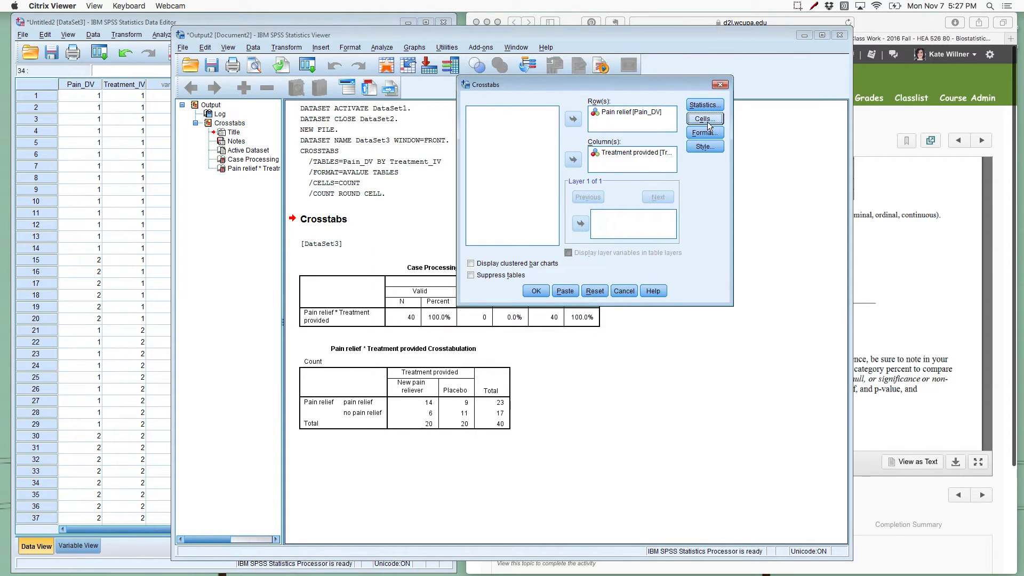
left_click(535, 291)
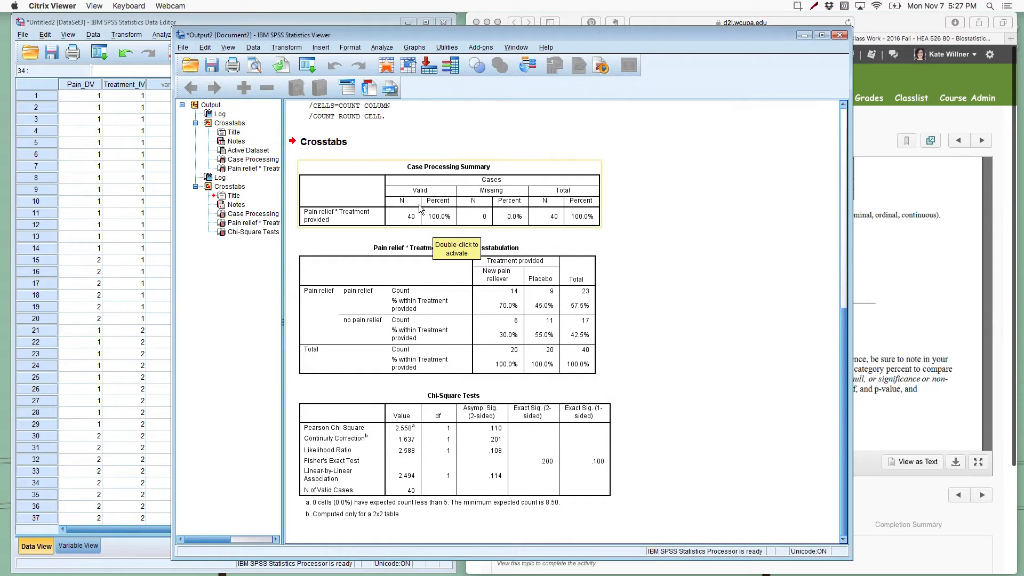
Step: Examine the percentages within each treatment group and the Pearson Chi-Square value, df and significance in the output
left_click(418, 317)
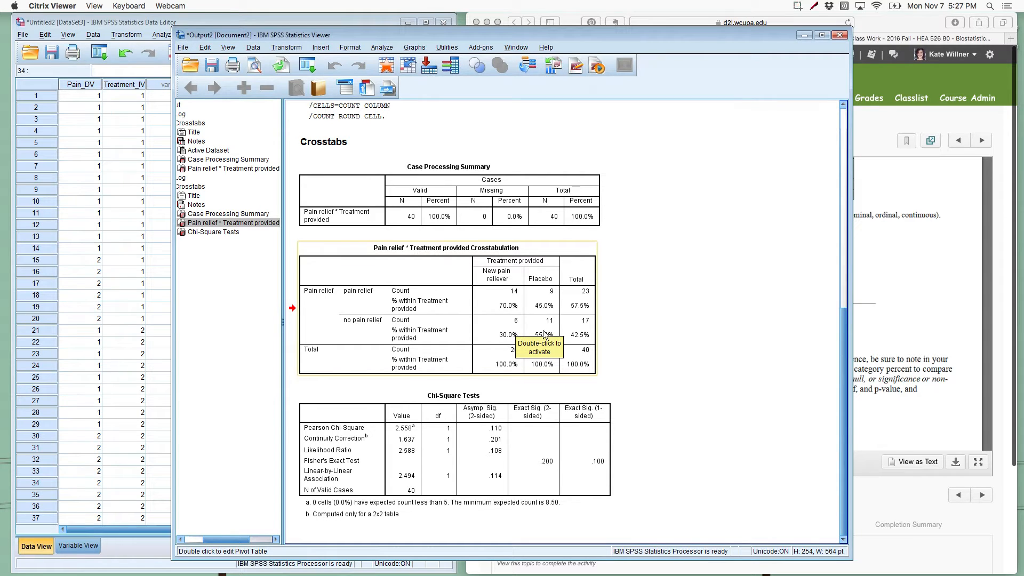
left_click(684, 363)
left_click(507, 424)
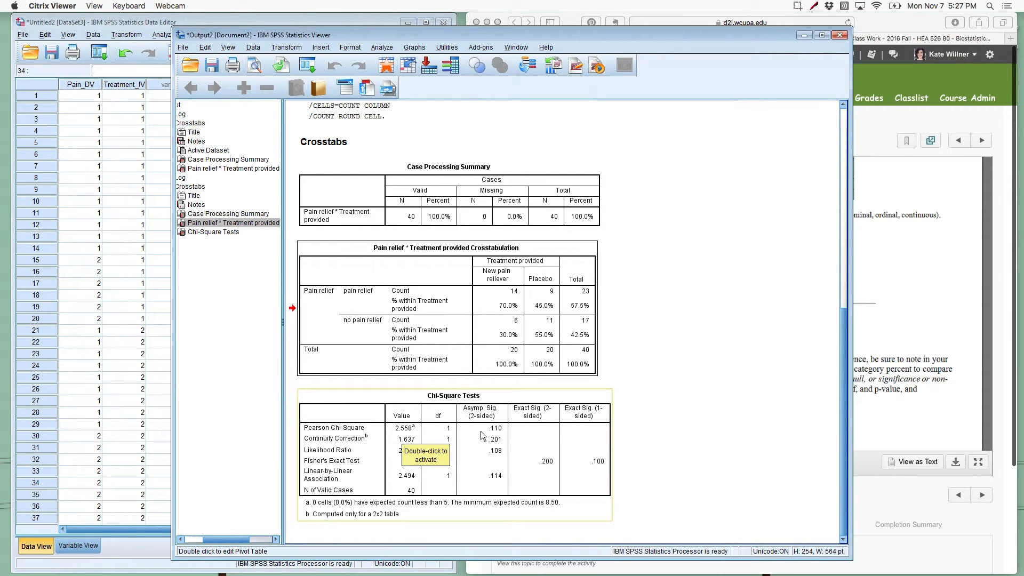
left_click(640, 430)
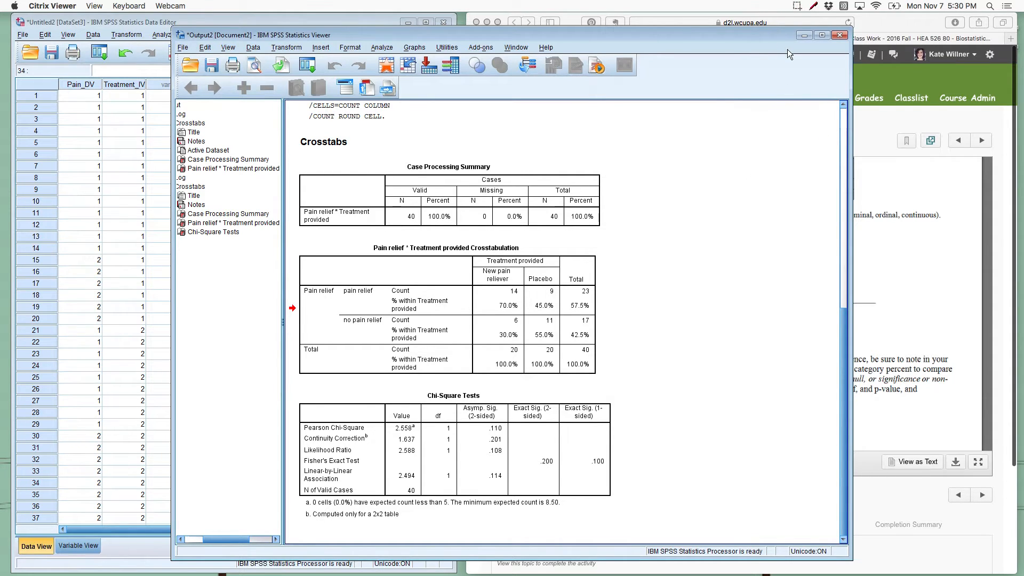
Step: Minimize the output window, switch to Microsoft Word and create a blank document over the data editor and exercise
left_click(804, 34)
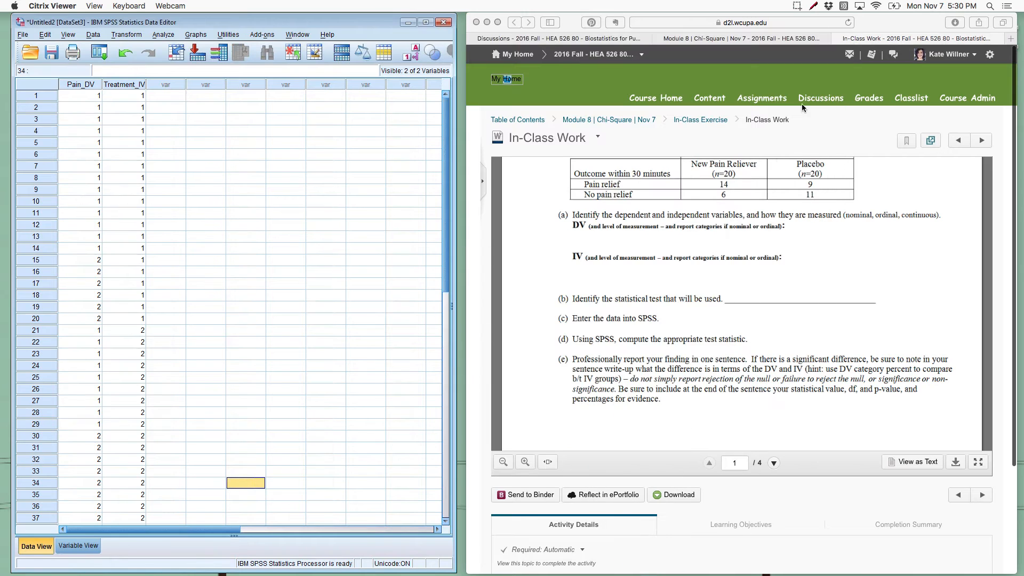
left_click(537, 565)
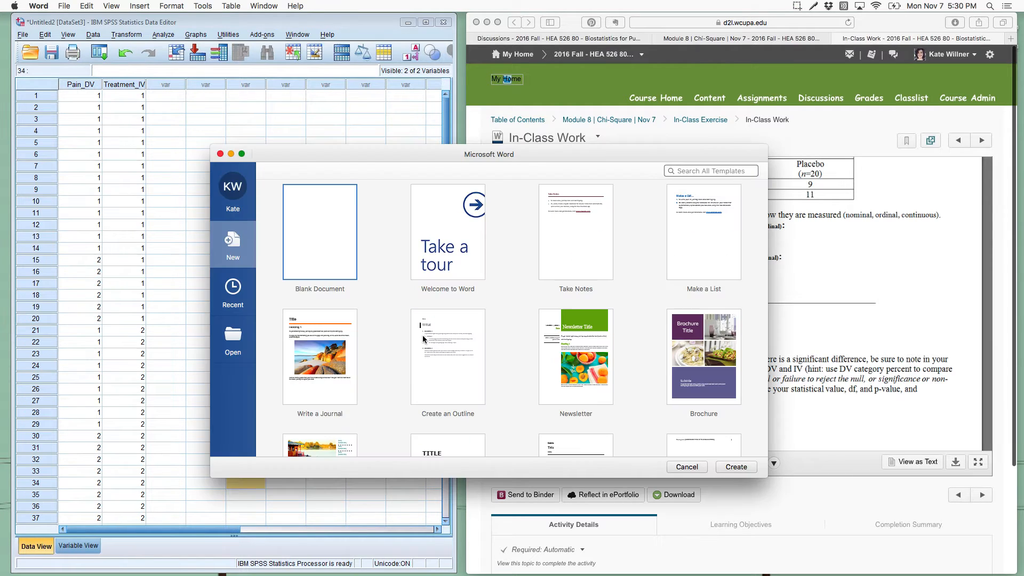
double_click(302, 238)
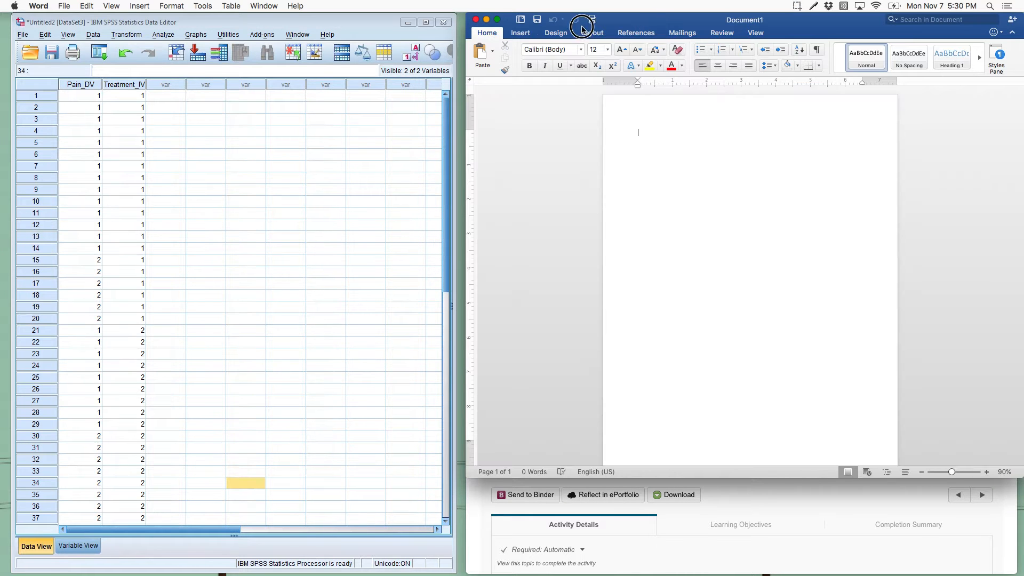
left_click_drag(611, 21, 328, 17)
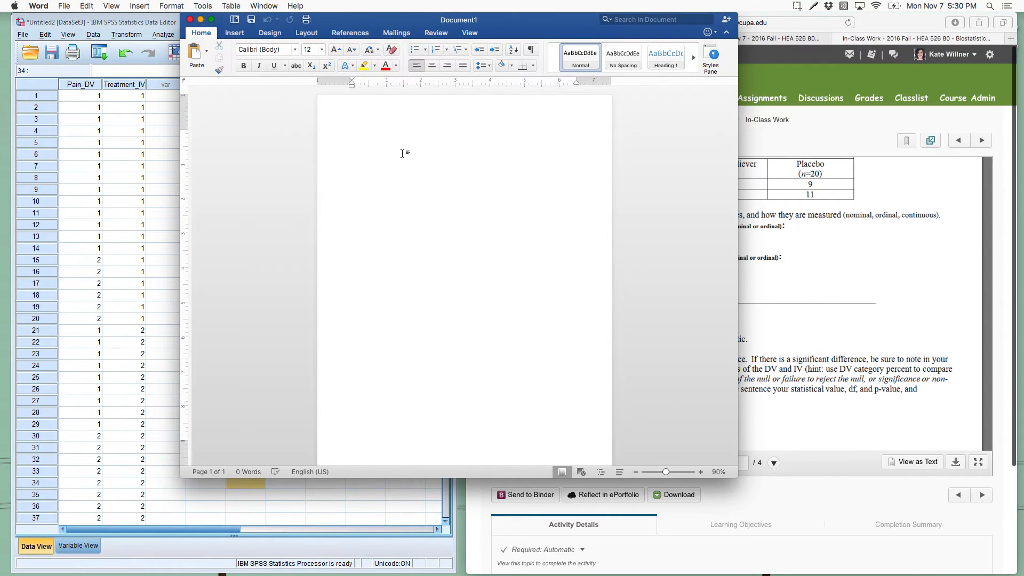
key("F11")
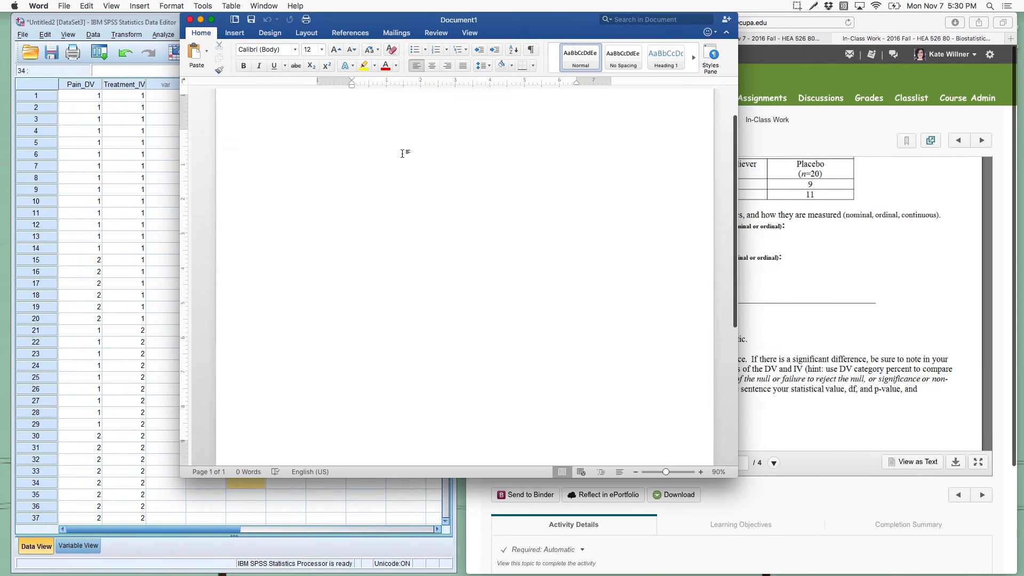
Step: Begin the write-up with "The percent reporting pain relief within 30 minutes was not statistically significantly"
type("Th")
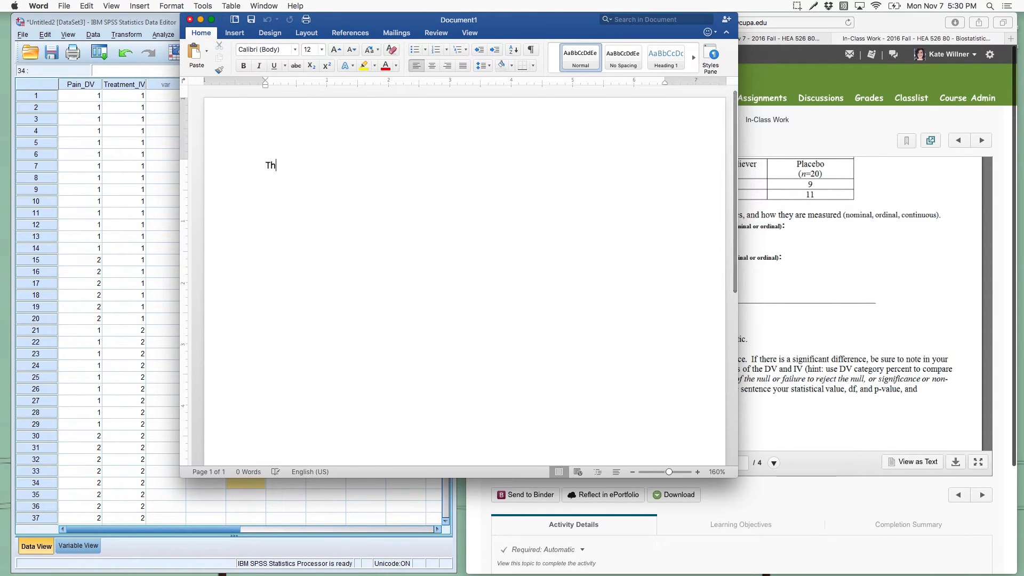
type("e percent repor")
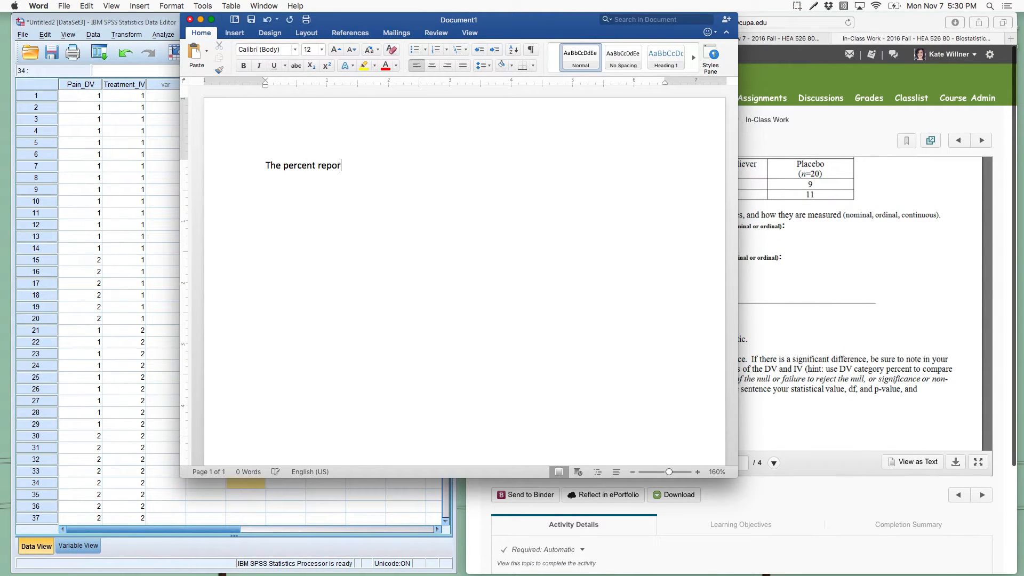
type("ting pain relief")
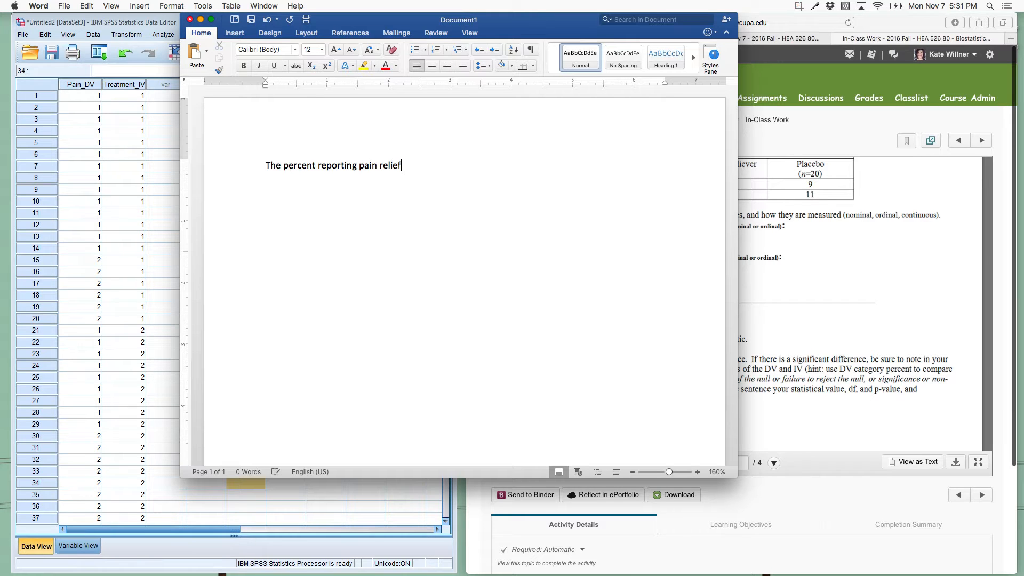
type(" within 30 minutes was n")
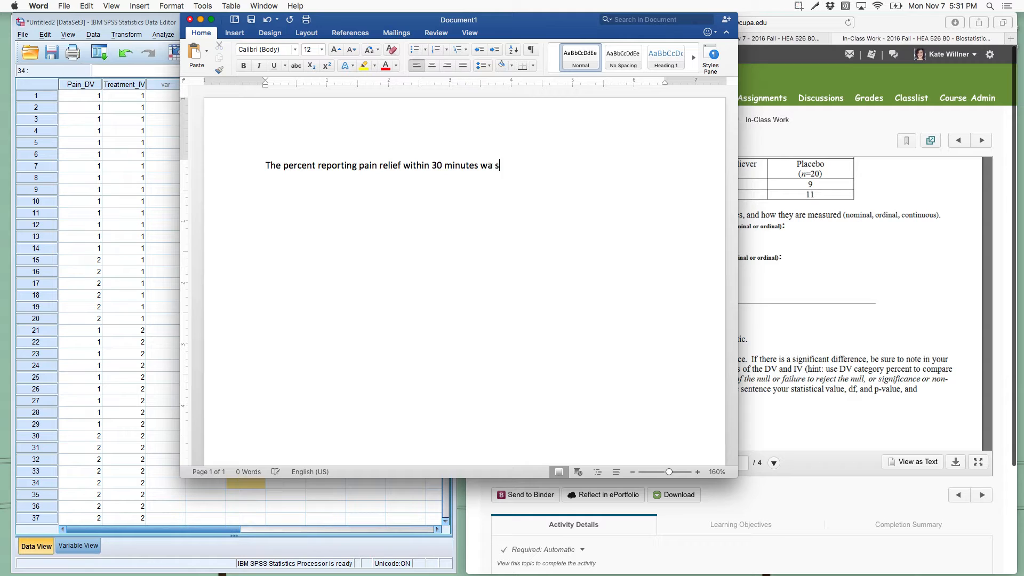
type("ot statistically signi")
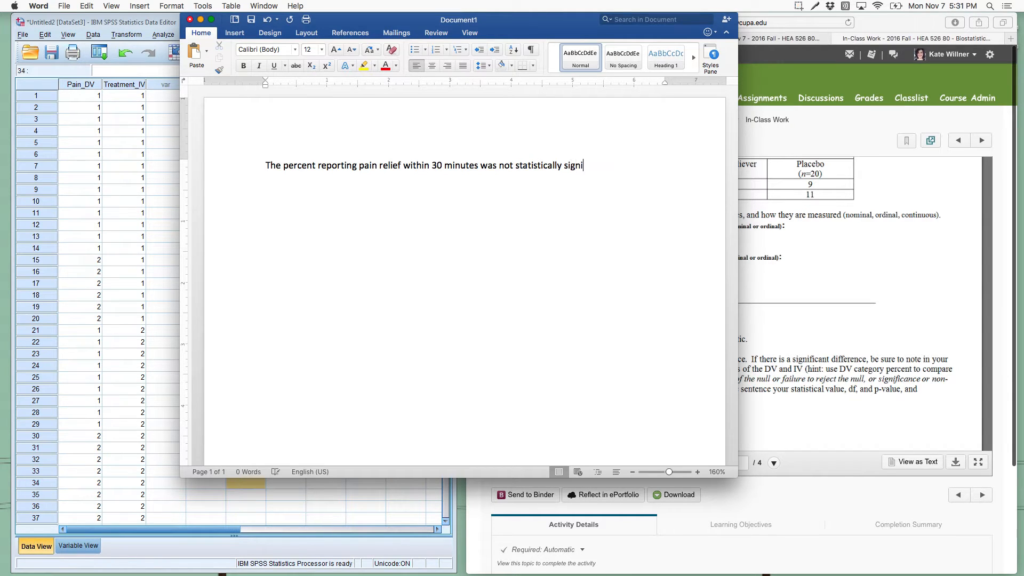
type("ficantly differne")
type("t")
Step: Continue the sentence with "higher in those", correcting the wording along the way
key("BackSpace")
key("BackSpace")
key("BackSpace")
key("BackSpace")
key("BackSpace")
key("BackSpace")
key("BackSpace")
key("BackSpace")
key("BackSpace")
key("BackSpace")
type("higher the")
key("BackSpace")
key("BackSpace")
type("in h")
key("BackSpace")
key("BackSpace")
key("BackSpace")
key("BackSpace")
key("BackSpace")
type("in those w")
key("BackSpace")
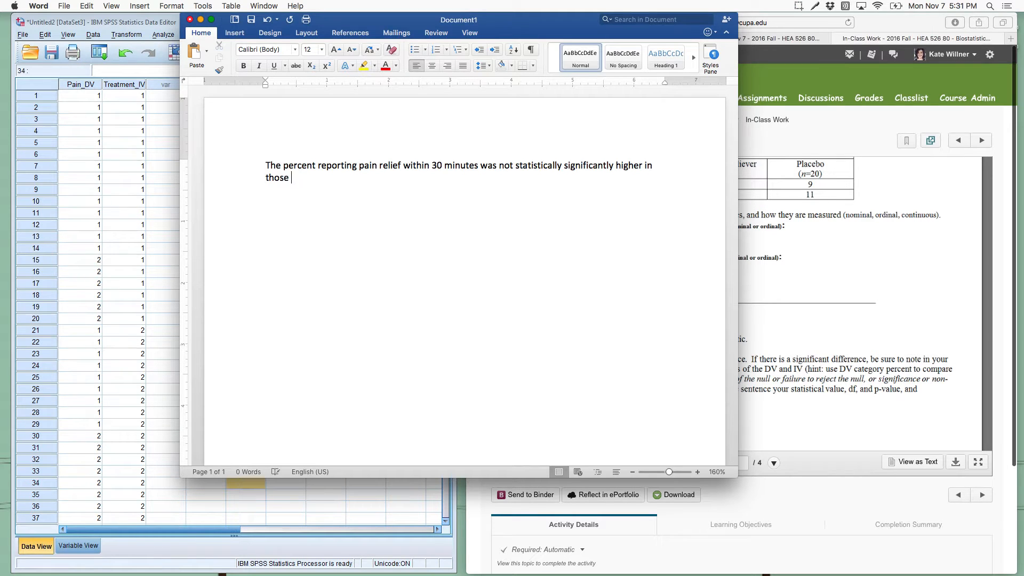
Step: Name the treatment group and its percentage by adding "receiving the new pain reliever (70%)" to the sentence
type("receiving the new pain ")
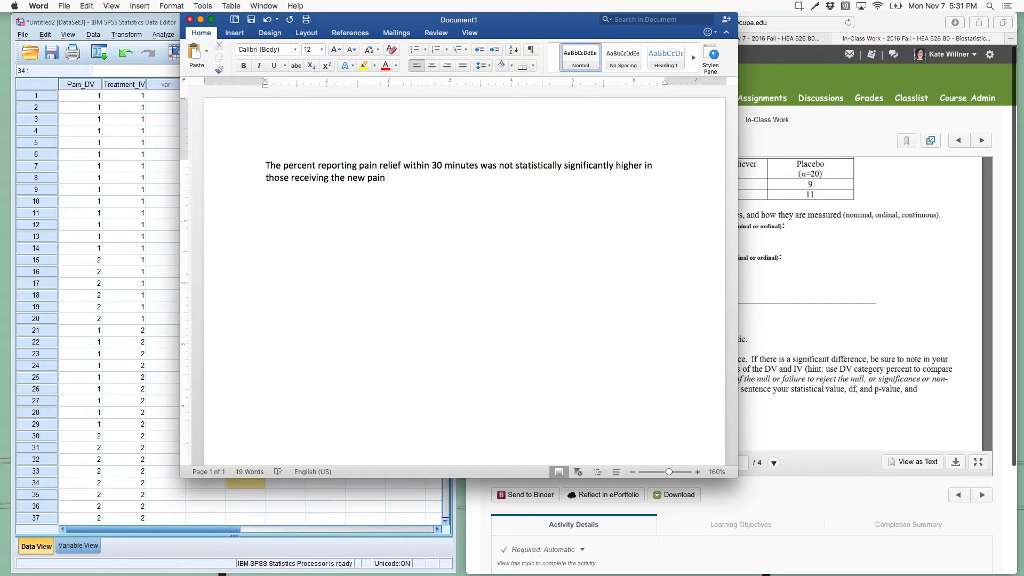
type("reliever (70%)")
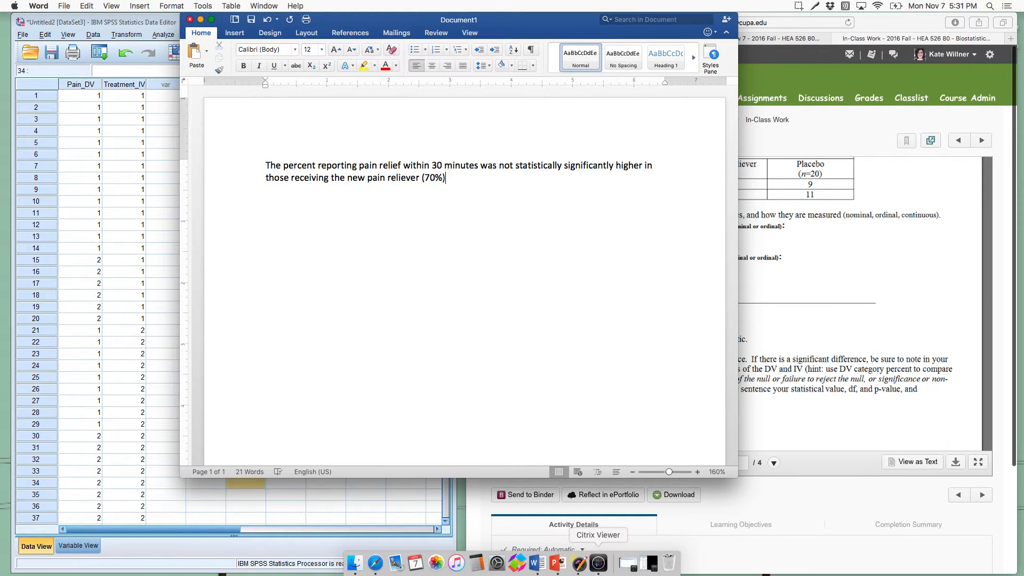
Step: Restore the minimized SPSS output window, move it aside to check the crosstab percentages, and return to the Word document
left_click(598, 563)
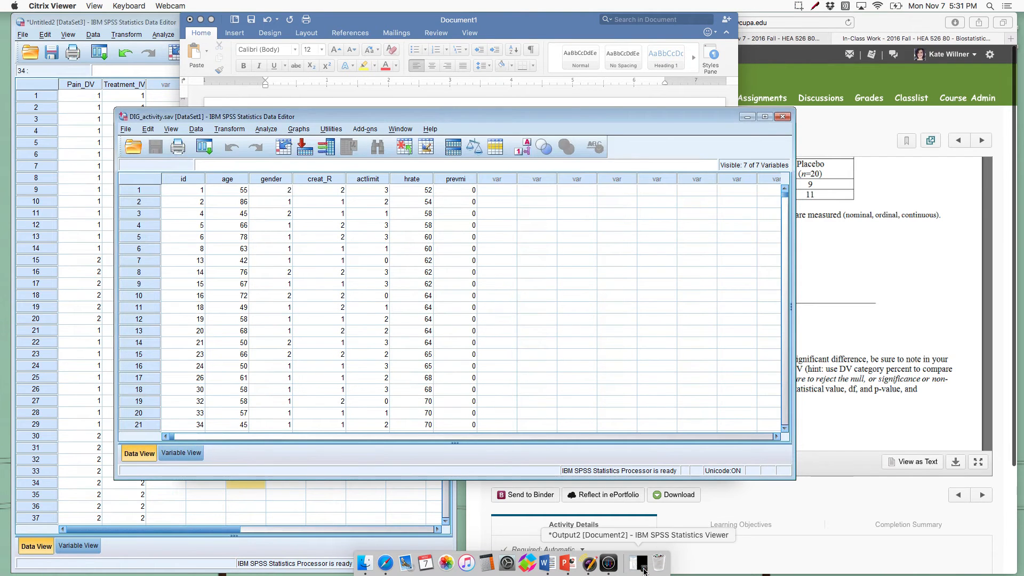
left_click(643, 569)
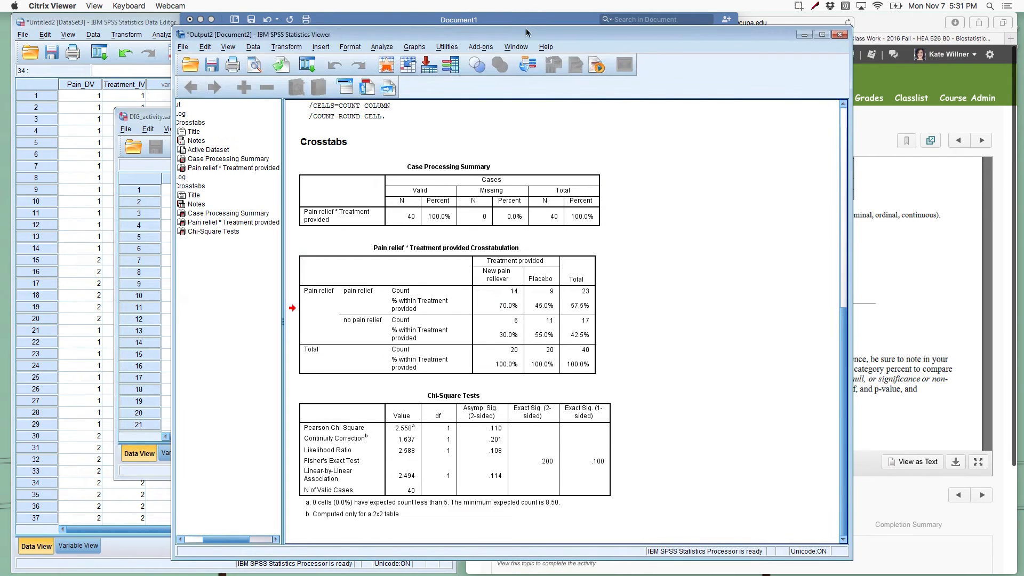
left_click_drag(526, 32, 381, 19)
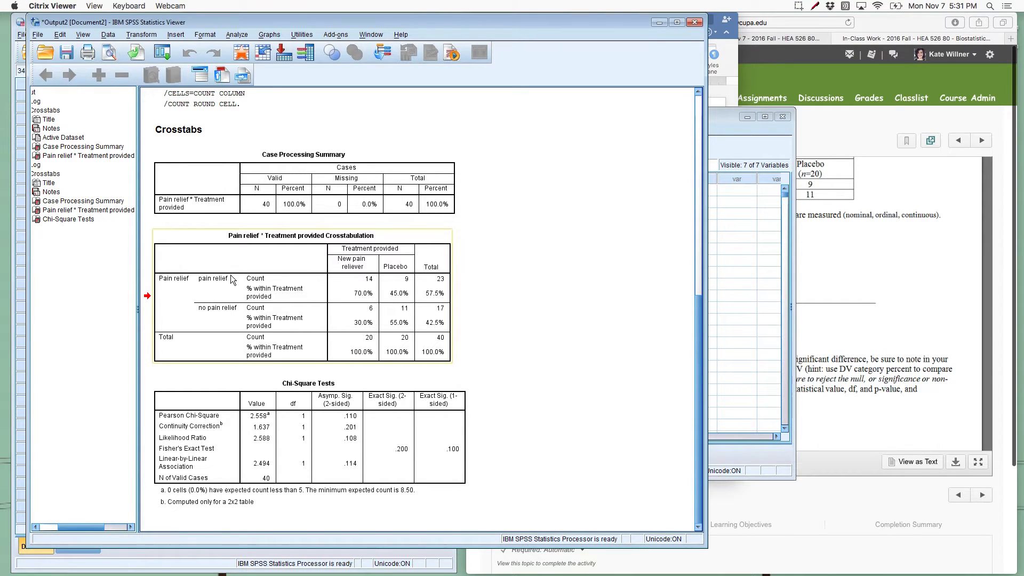
left_click(738, 64)
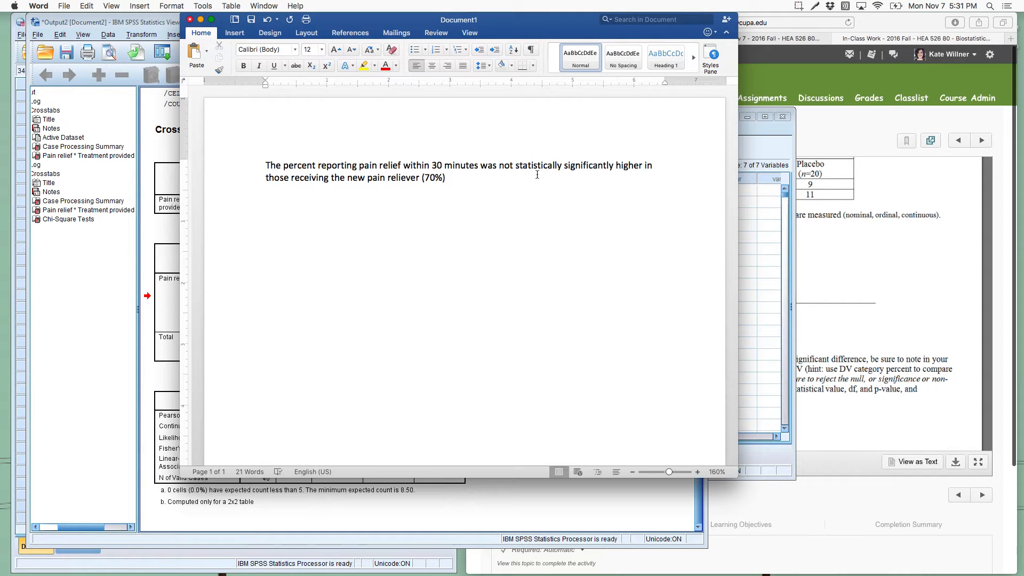
Step: Extend the sentence with "as compared to those receiving the placebo ("
type("as compared to those receiv")
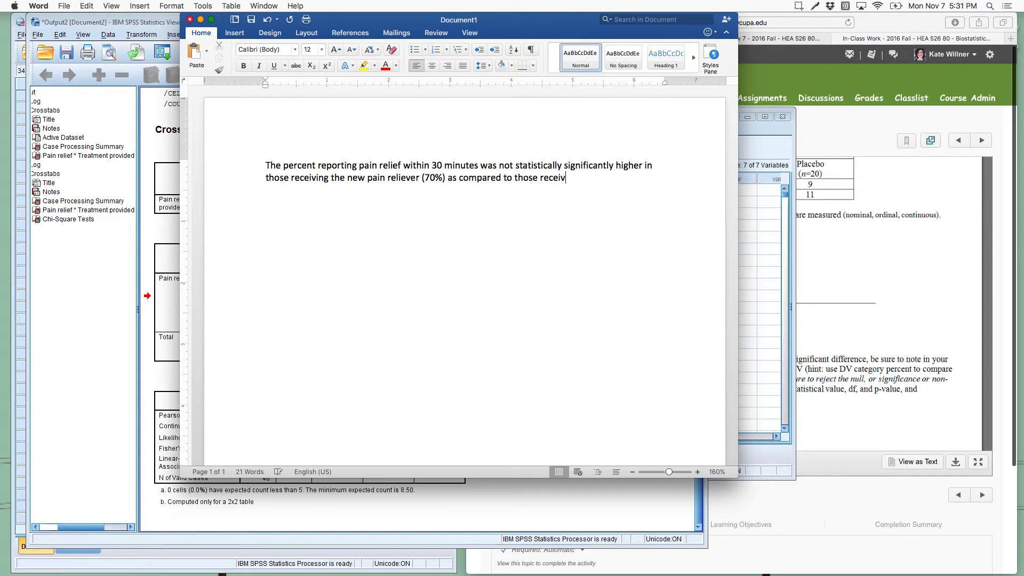
type("ing the placebo (")
Step: Check the placebo pain relief percentage in the SPSS output and enter 45%) after the placebo wording in Word
left_click(121, 313)
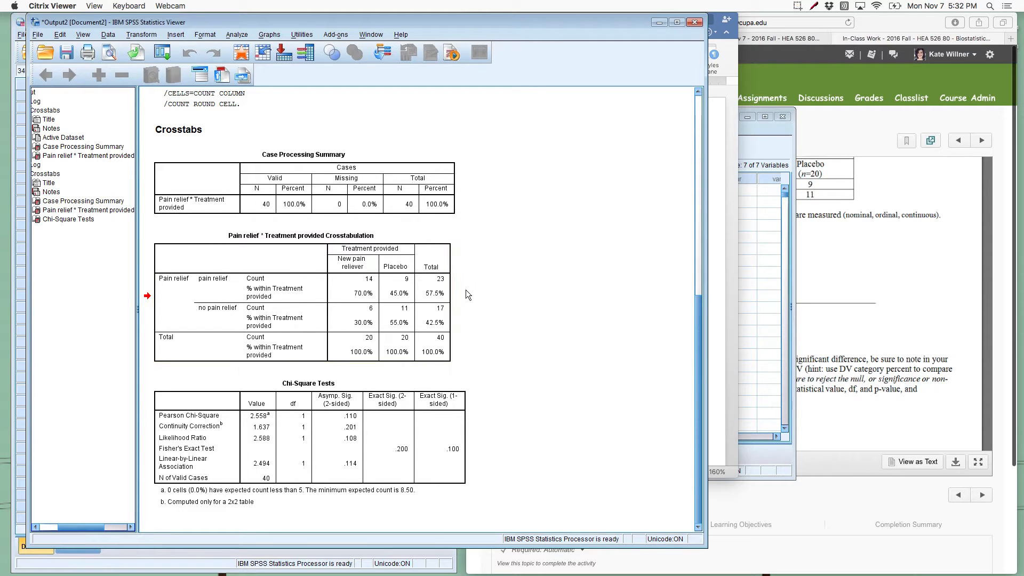
left_click(720, 248)
type("45")
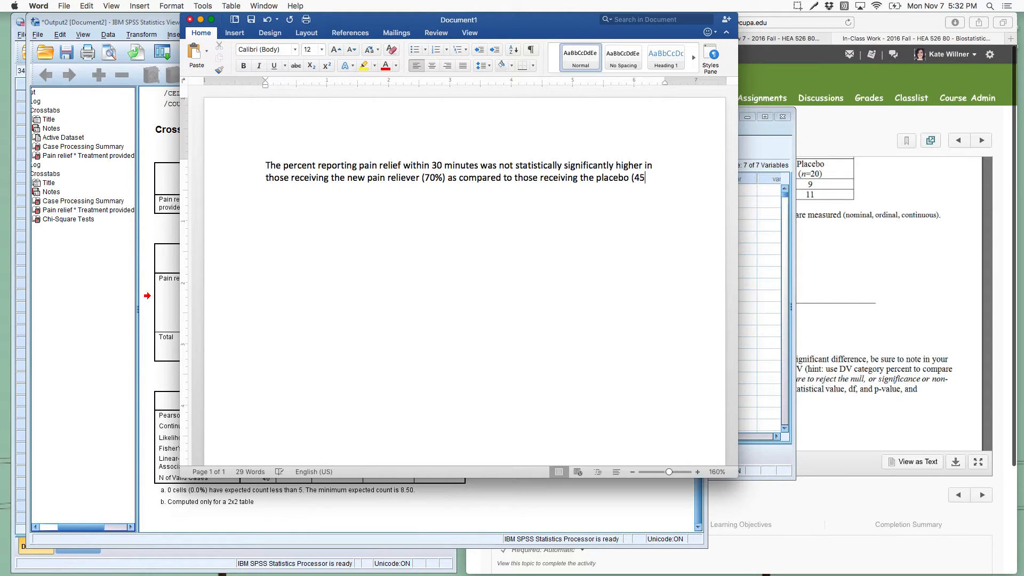
type("%),")
Step: Add a comma and "x²(" with the 2 in superscript, and move the Word document beside the SPSS output tables
left_click(324, 68)
type("3")
left_click(328, 67)
type("),")
left_click_drag(339, 13, 598, 13)
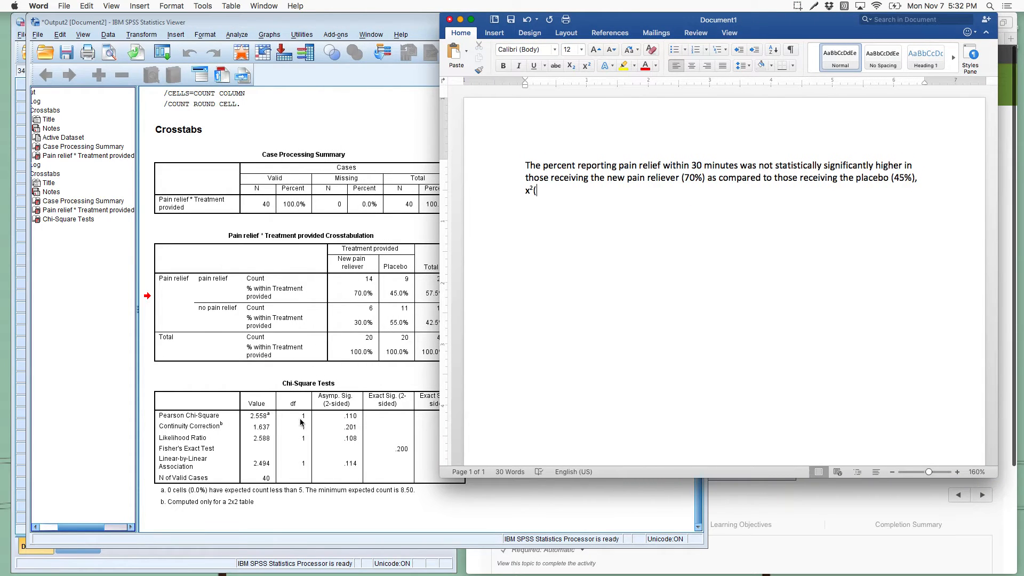
Step: Complete the chi-square report with "1) = 2.558, p > 0.05"
type("1) =")
type("2.558")
type(", p")
type(" =")
key("BackSpace")
key("BackSpace")
type(">")
type(" 0.05  ")
type("Or p ")
type("= 0.110.")
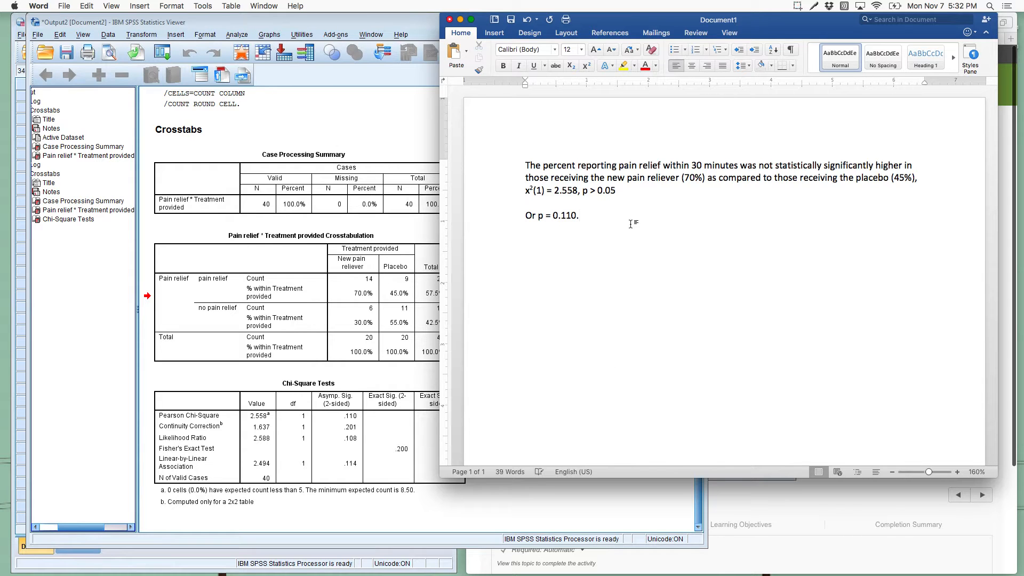
Step: Add the alternative "Or p = 0.110." on a separate line below and end the main sentence with a period
left_click(619, 192)
type(".")
Step: Highlight the decimals of 0.110 and the greater-than sign in p > 0.05 to compare the two ways of reporting the p-value
left_click(594, 195)
left_click(568, 215)
left_click(569, 214)
left_click(564, 218)
left_click_drag(562, 217, 570, 217)
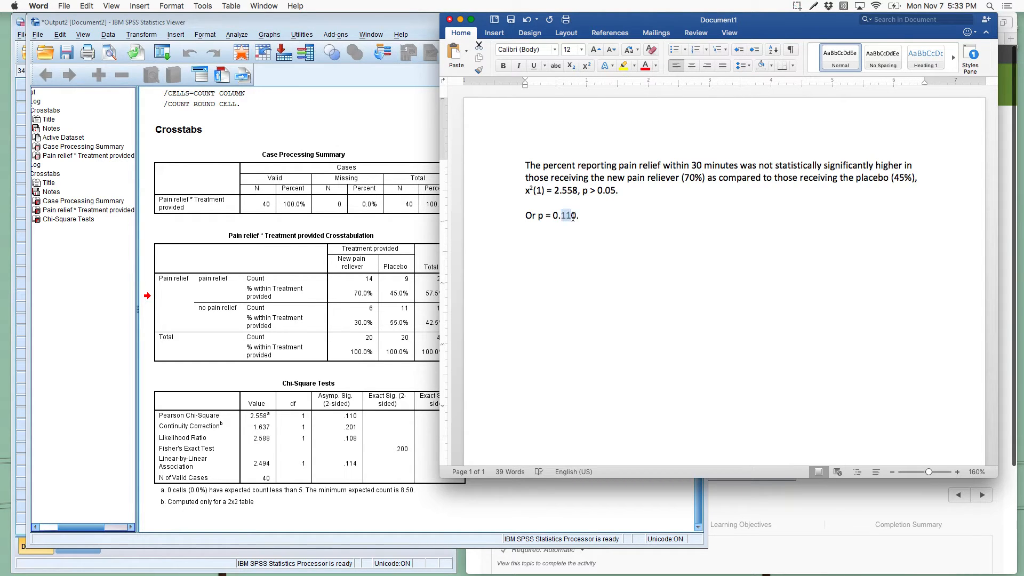
key("End")
type(".")
double_click(592, 191)
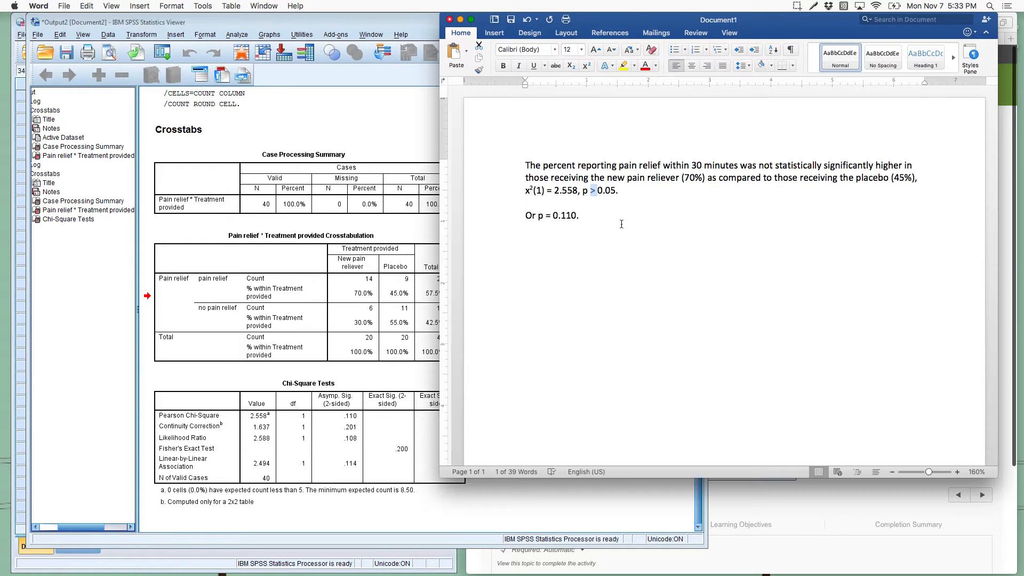
left_click_drag(544, 216, 577, 218)
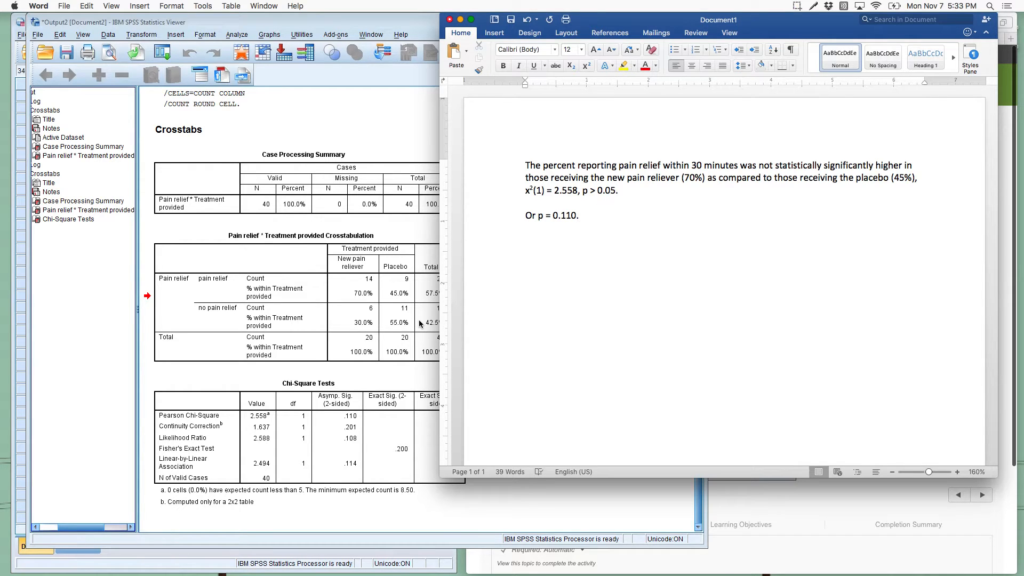
Step: Switch to the In-Class Work worksheet in Safari and examine exercise 2's Table 1 comparing mothers and births by marriage status
left_click(715, 494)
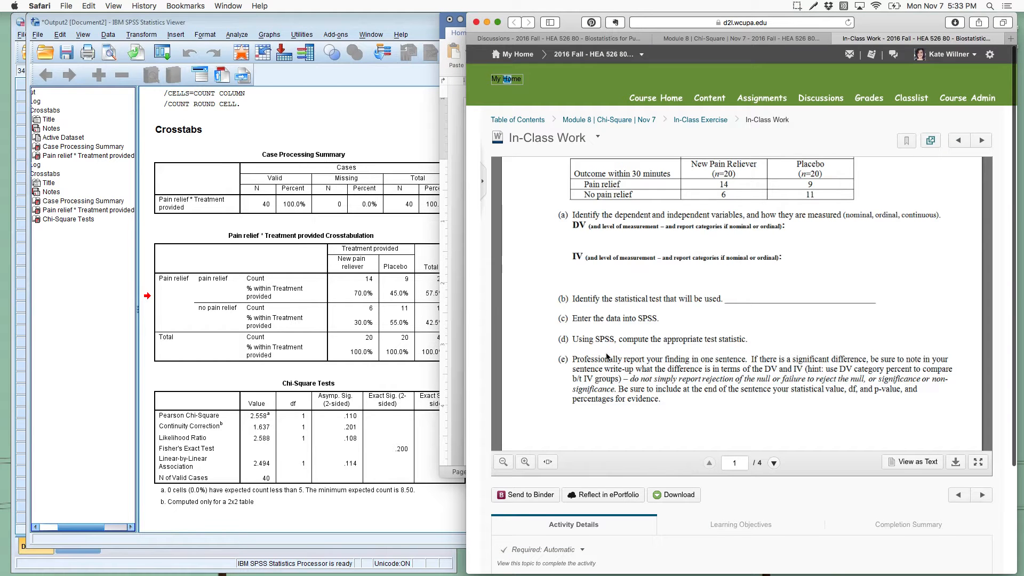
scroll(606, 357, "down", 5)
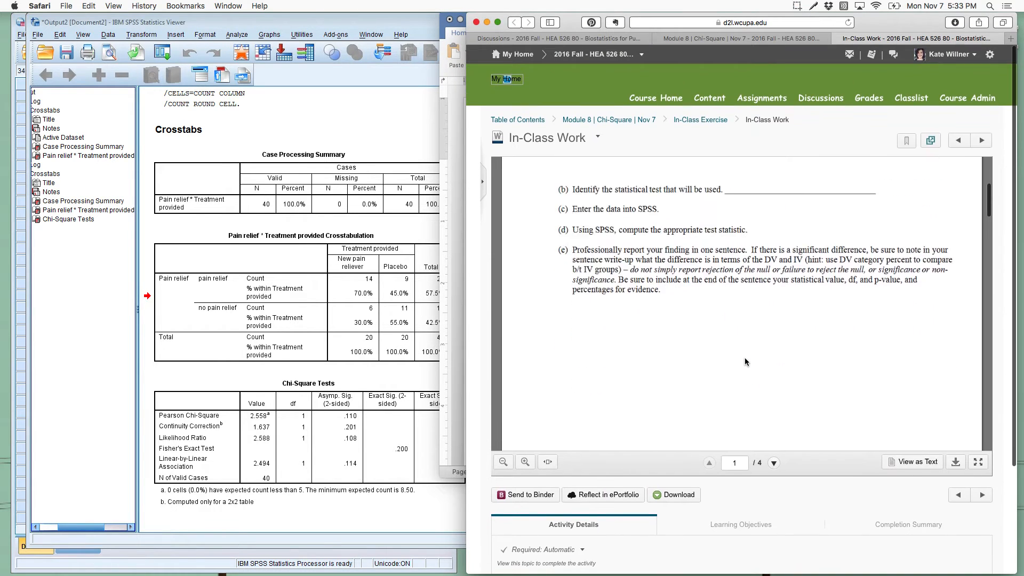
scroll(745, 362, "down", 10)
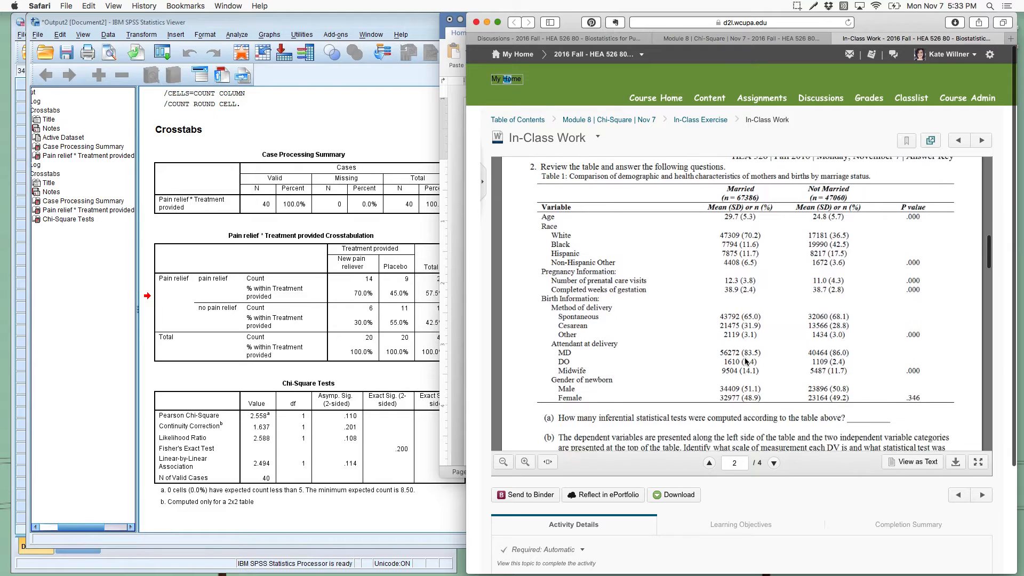
scroll(745, 362, "up", 1)
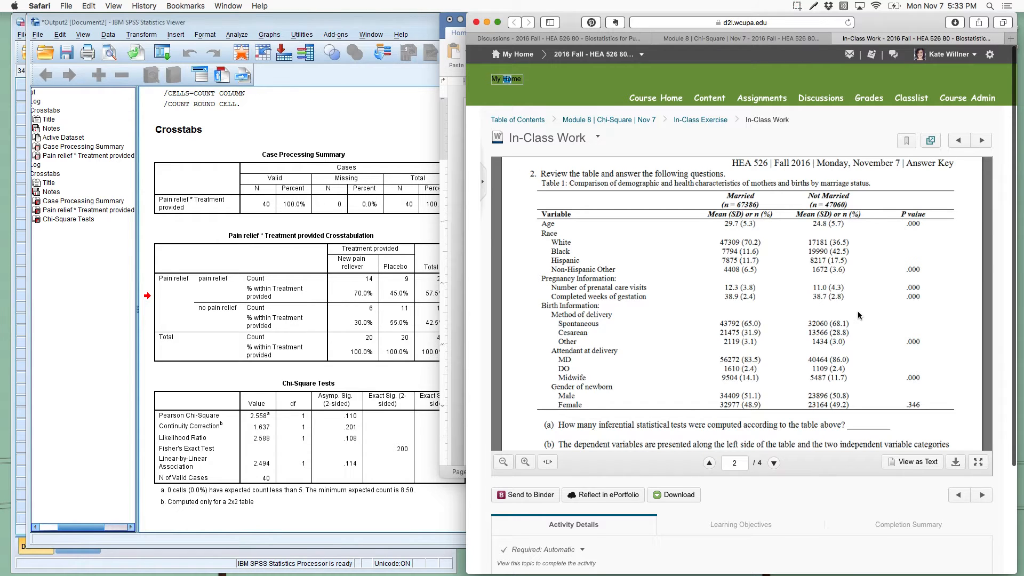
scroll(848, 318, "down", 2)
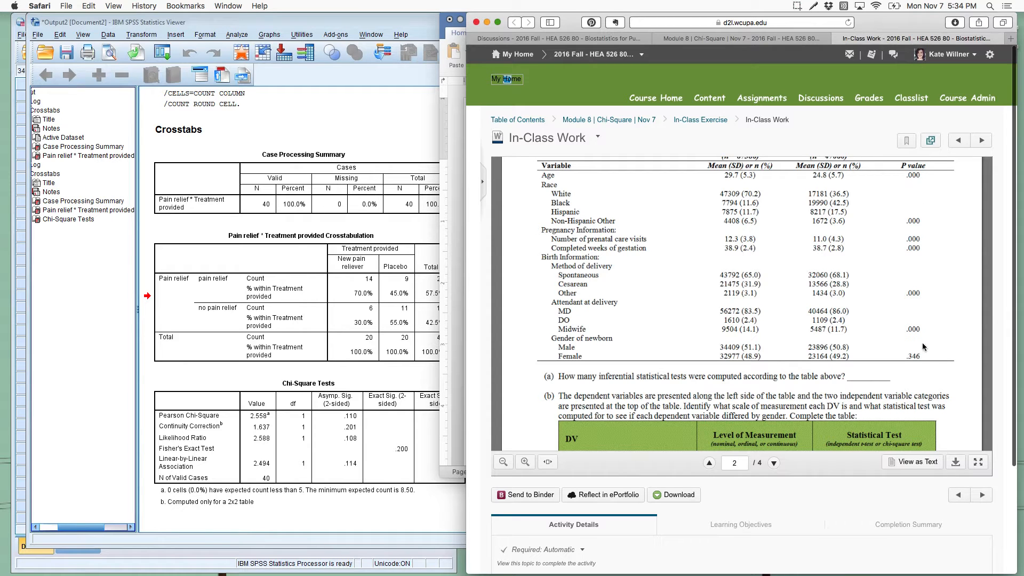
Step: Read questions 2(a) to 2(c), comparing the dependent variables in the 2(b) table with the variables and p-values in Table 1
scroll(924, 375, "down", 1)
scroll(880, 373, "down", 5)
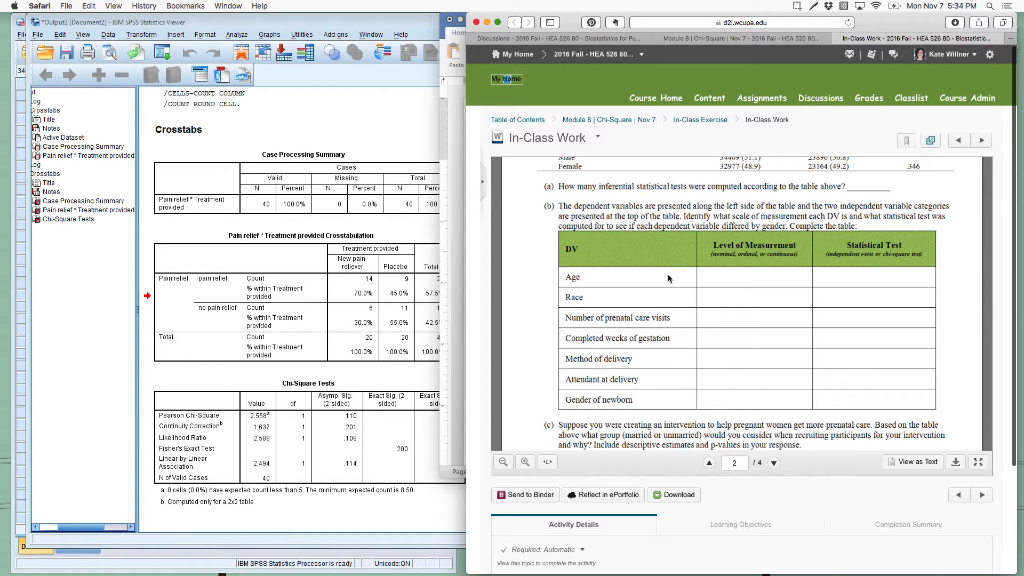
scroll(665, 294, "up", 5)
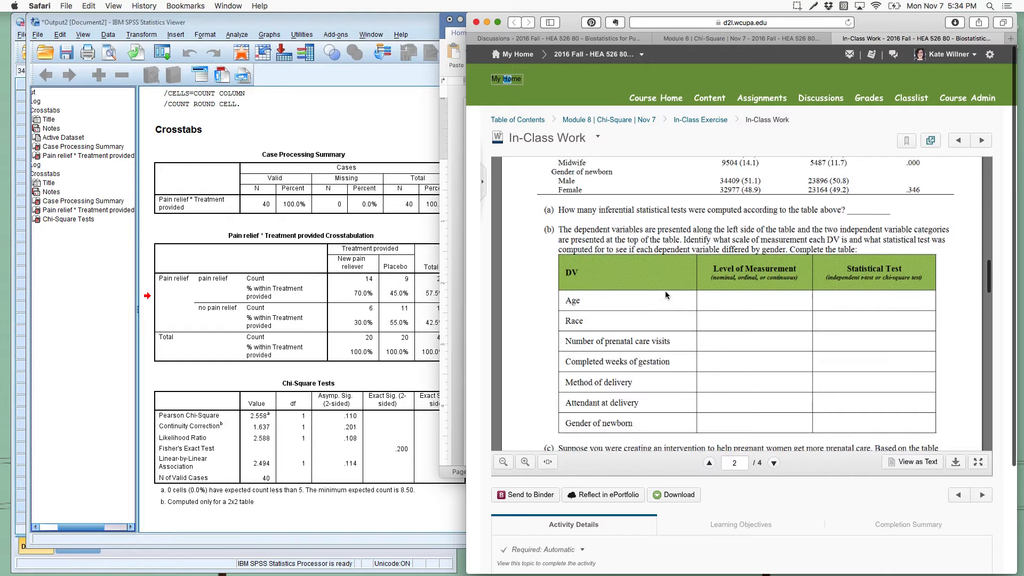
scroll(665, 294, "up", 1)
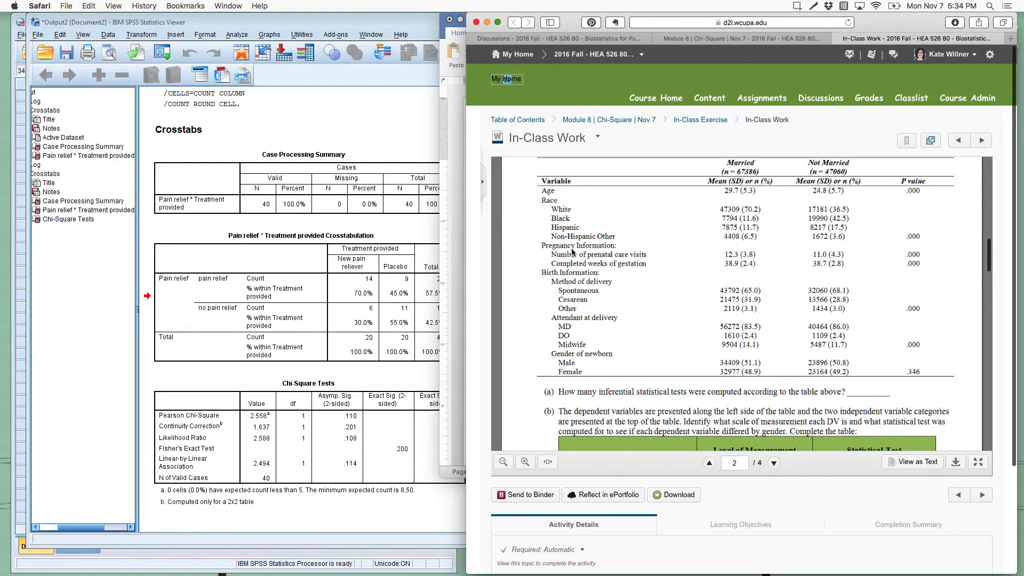
scroll(570, 380, "down", 4)
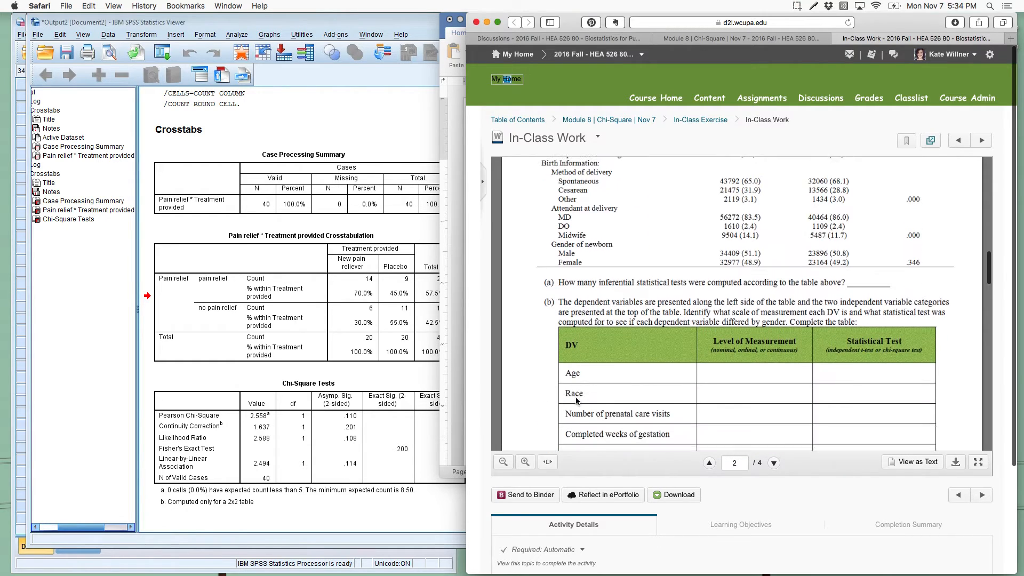
scroll(568, 341, "up", 6)
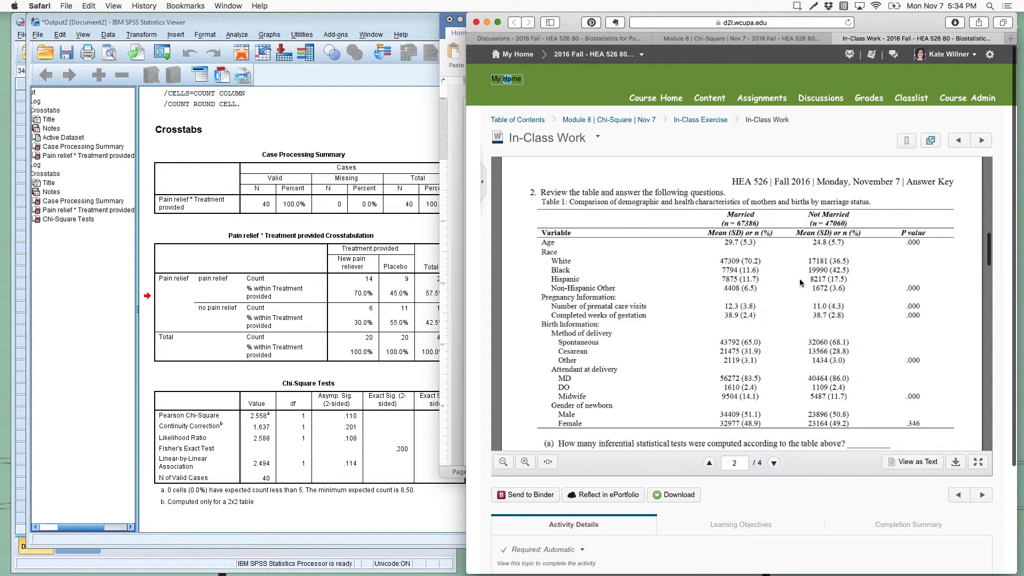
scroll(802, 283, "down", 4)
scroll(801, 244, "down", 4)
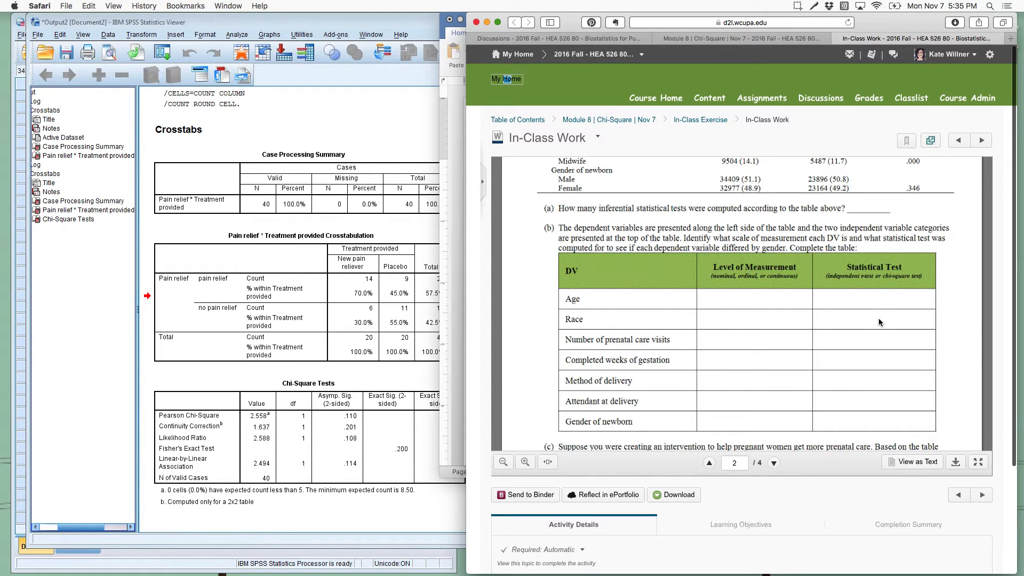
scroll(878, 318, "down", 3)
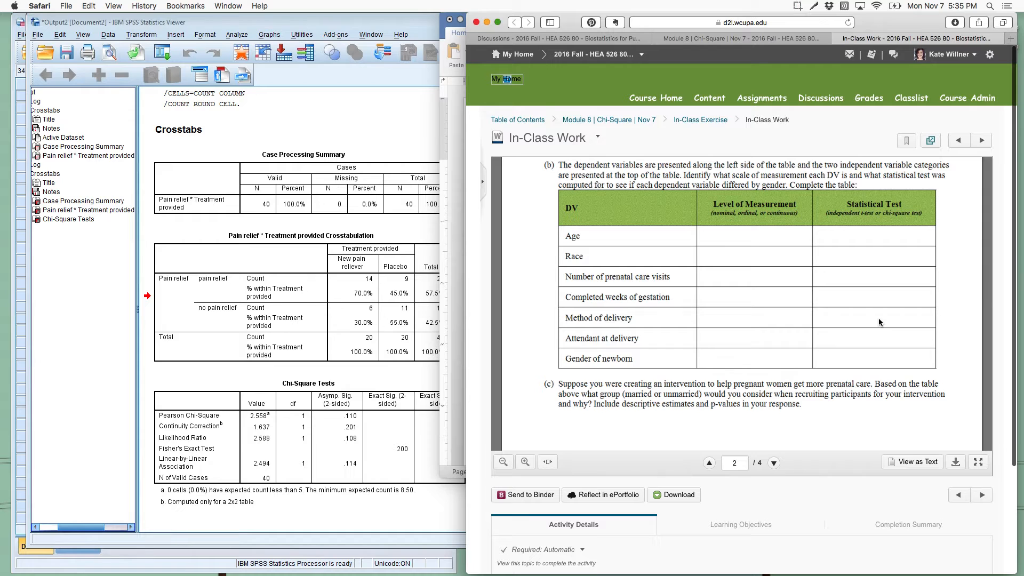
scroll(879, 322, "up", 2)
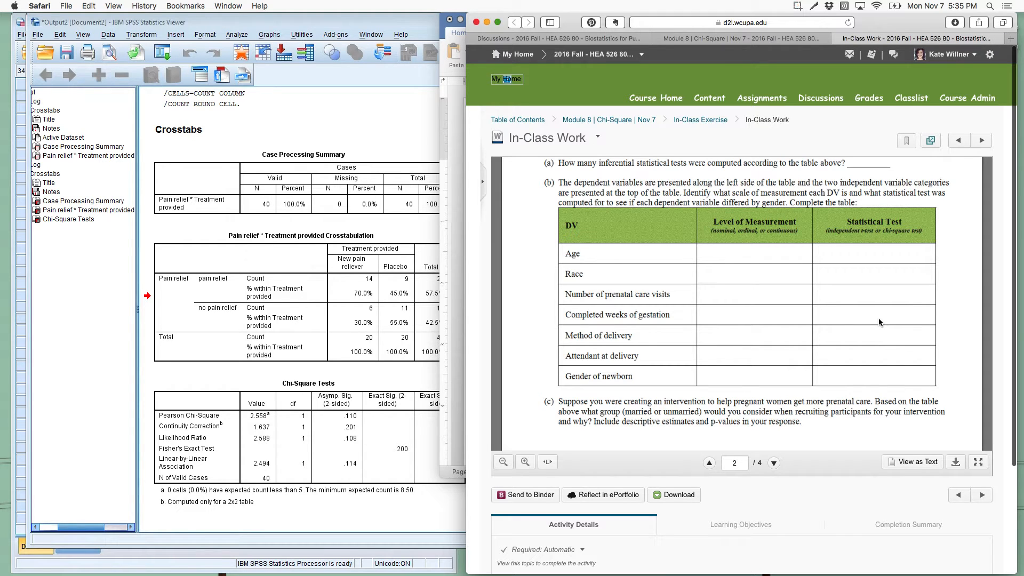
scroll(879, 322, "up", 5)
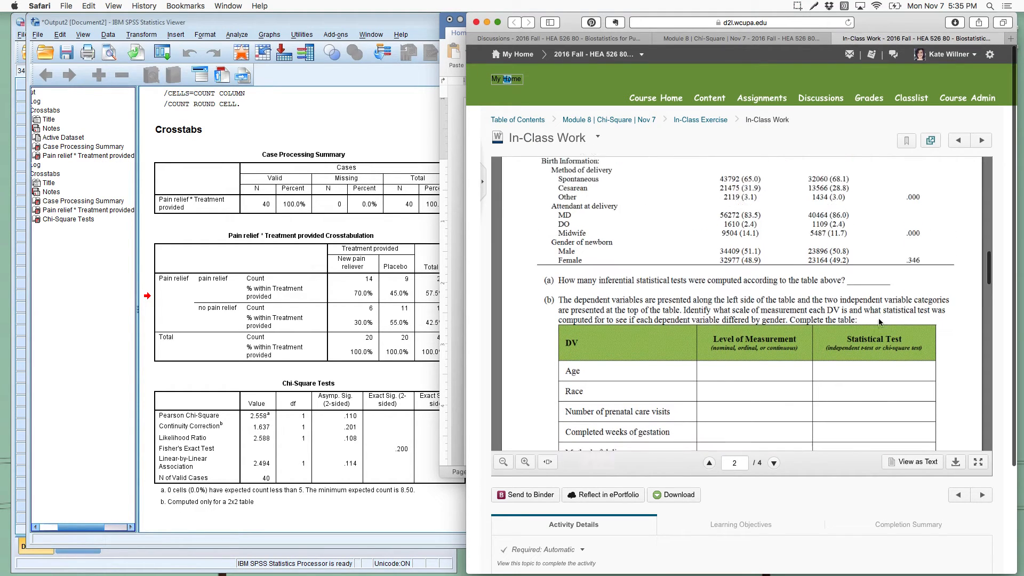
scroll(878, 318, "down", 5)
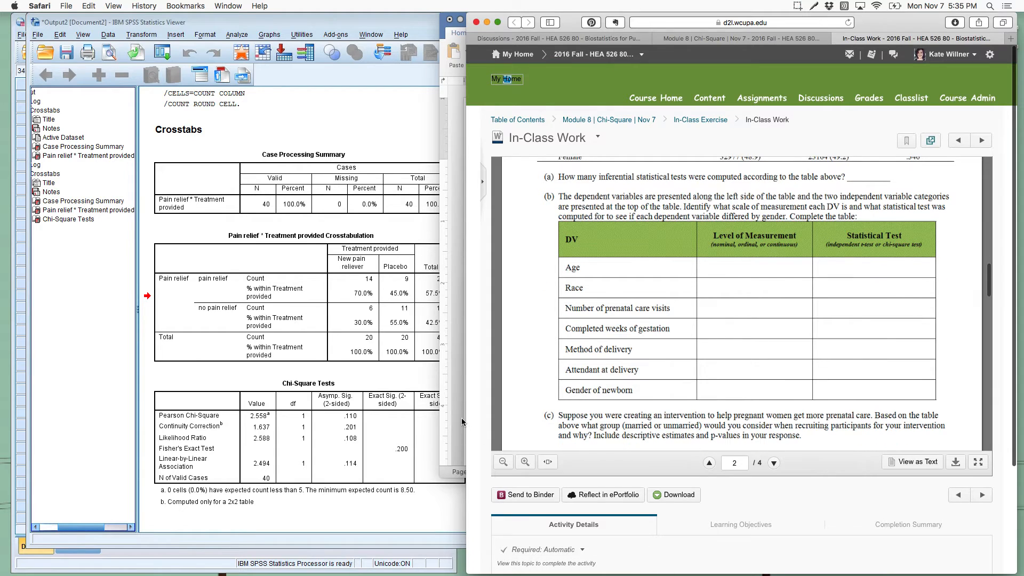
Step: Switch to Word and move the document window so the whole pain relief write-up shows beside the worksheet
left_click(462, 422)
left_click_drag(771, 21, 309, 12)
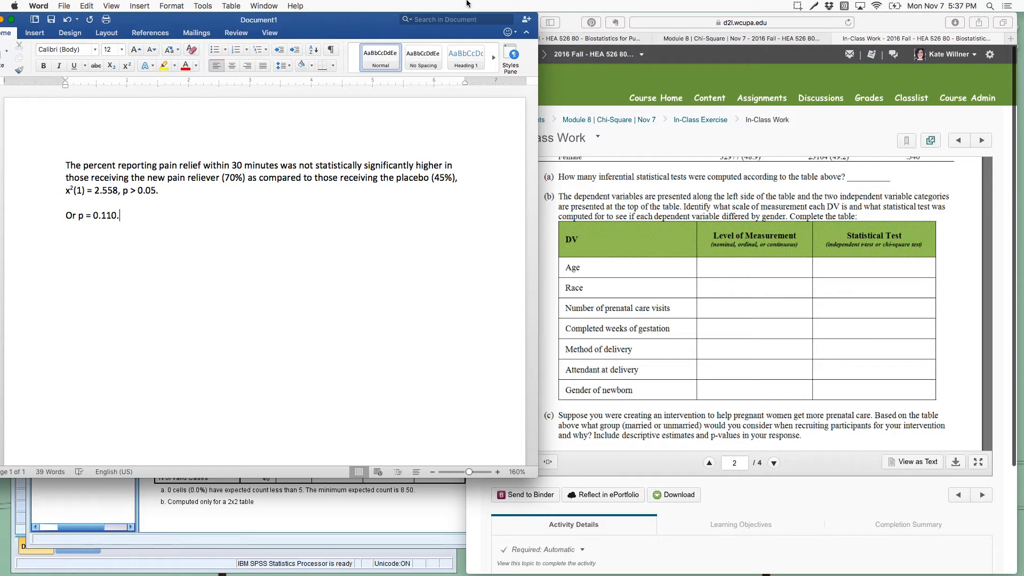
Step: Return to the In-Class Work worksheet in Safari and compare Table 1's marriage status columns with the variables listed in question 2(b)
left_click(653, 143)
scroll(624, 208, "up", 5)
scroll(624, 208, "up", 3)
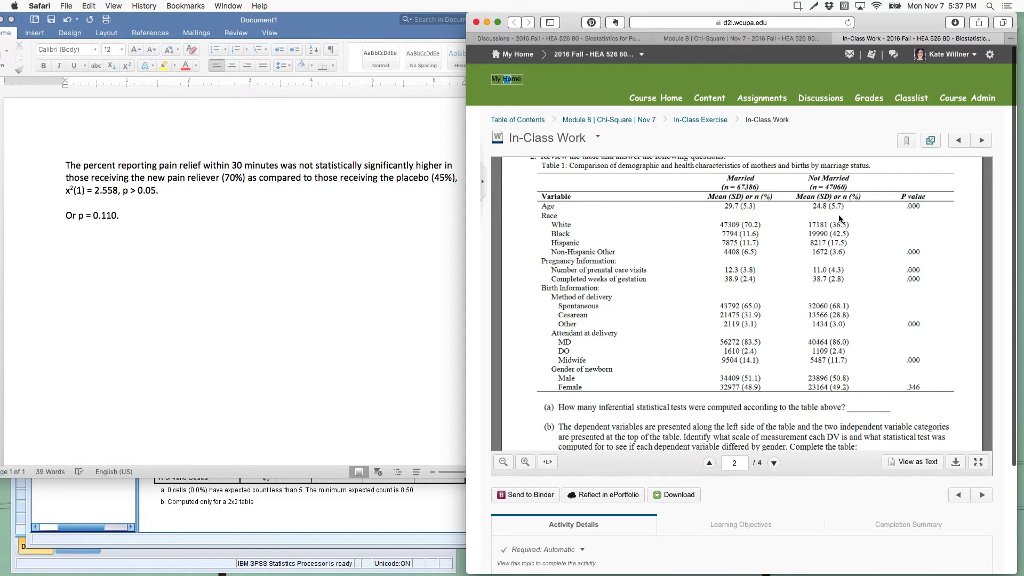
scroll(838, 219, "down", 5)
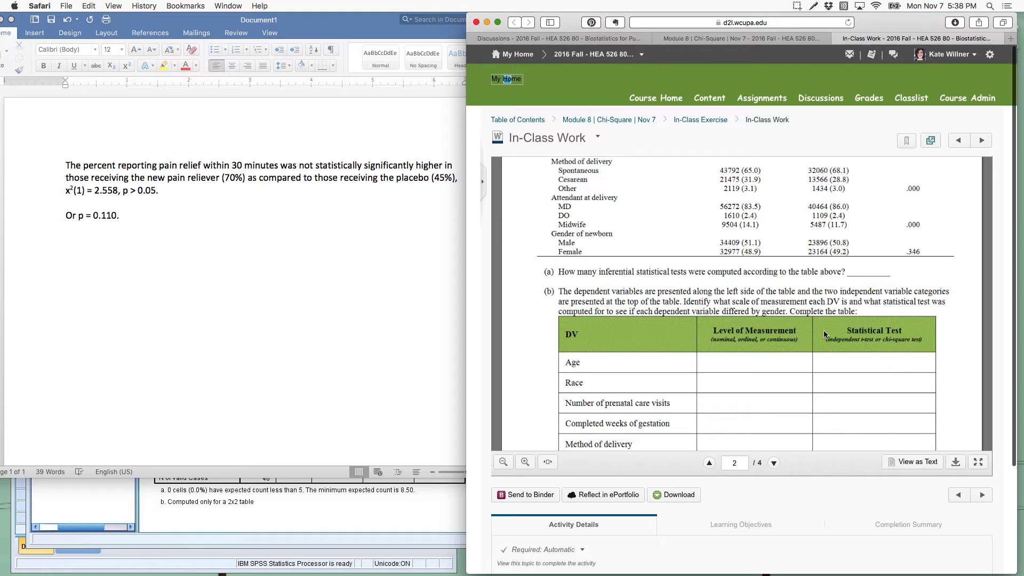
scroll(790, 310, "up", 4)
scroll(790, 310, "up", 1)
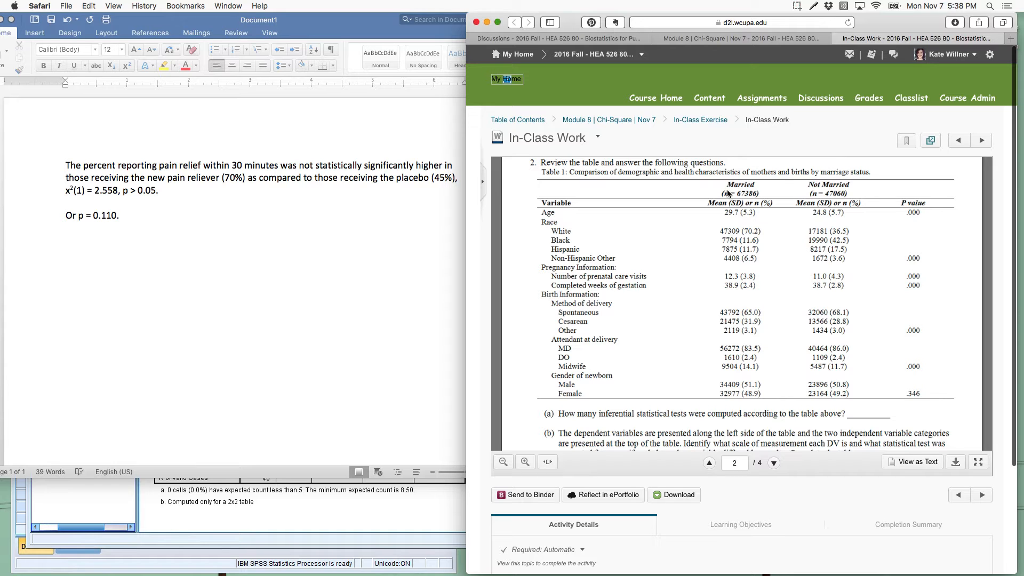
scroll(732, 199, "down", 4)
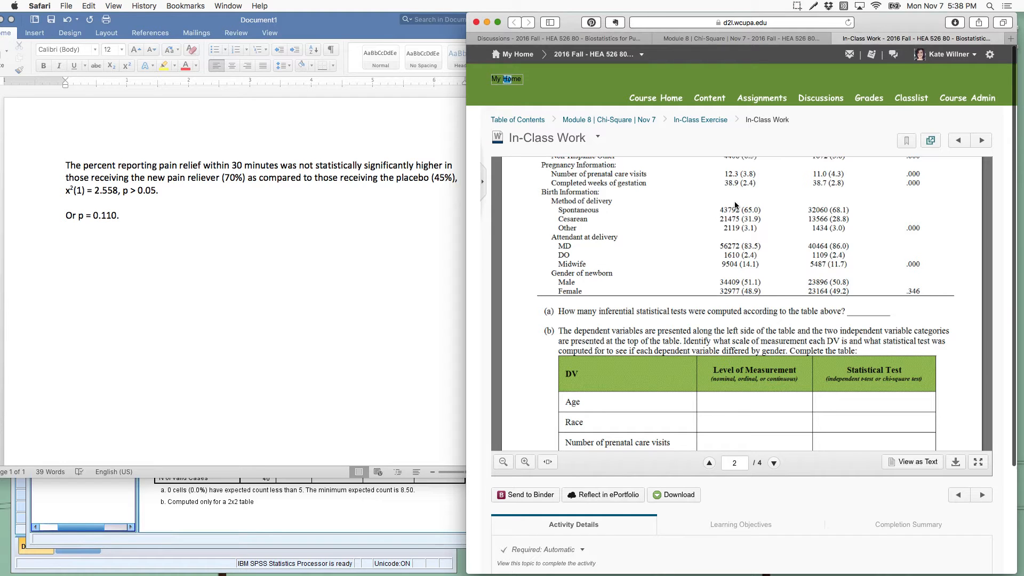
scroll(768, 287, "down", 1)
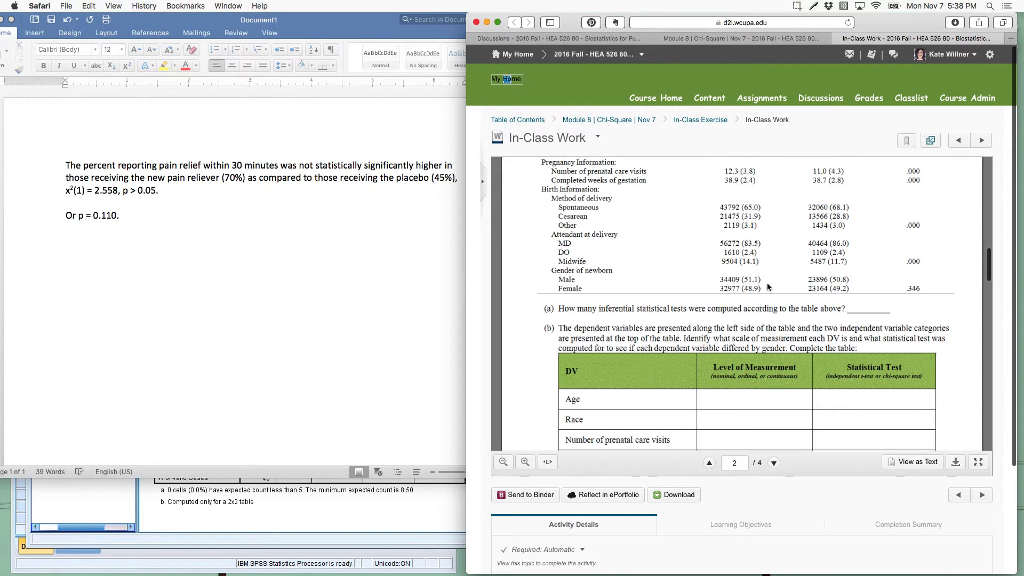
scroll(768, 287, "down", 4)
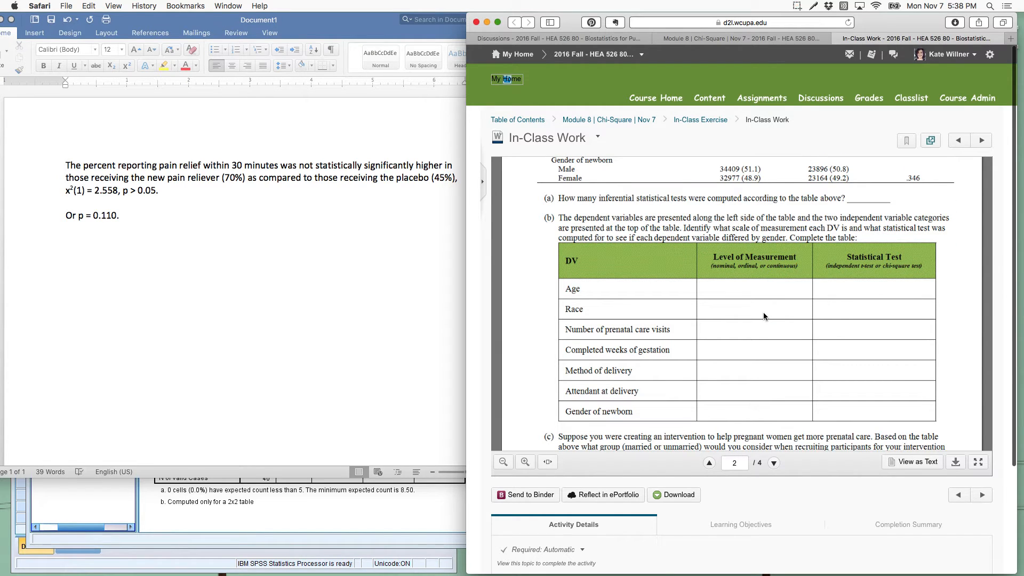
Step: Expand the worksheet viewer to fill the browser page and widen the Safari window over the Word document
left_click(978, 462)
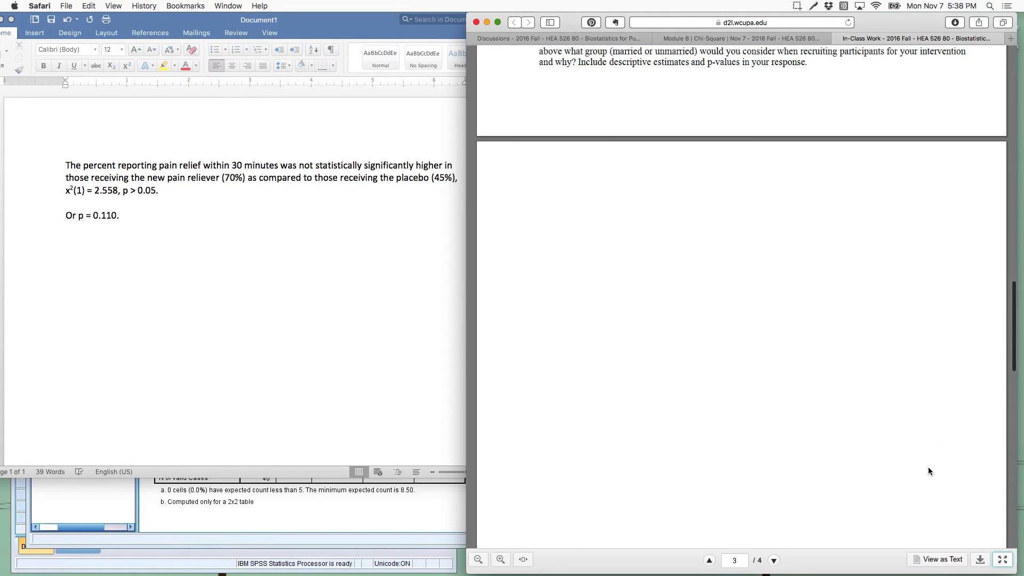
left_click(464, 235)
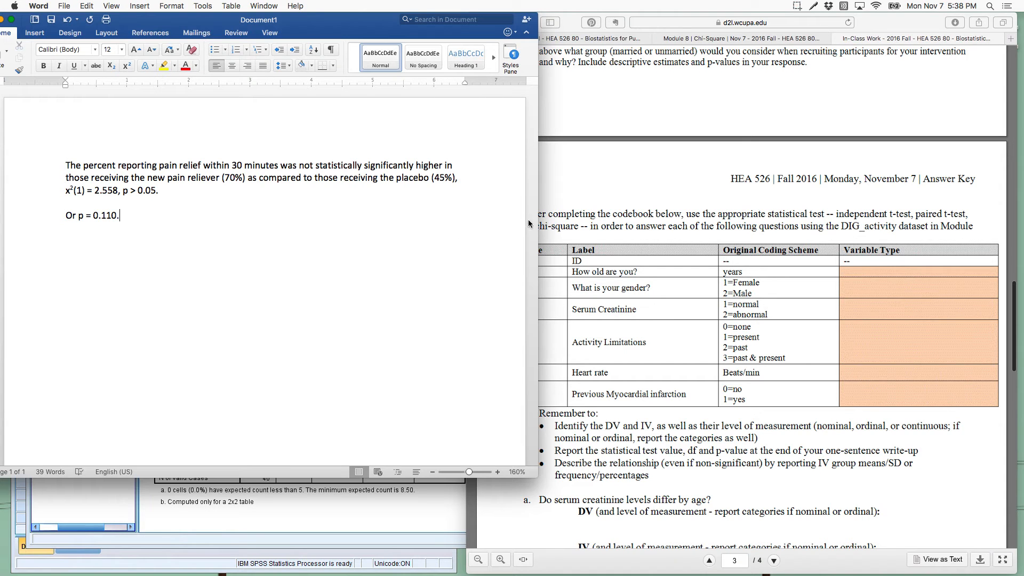
left_click(582, 216)
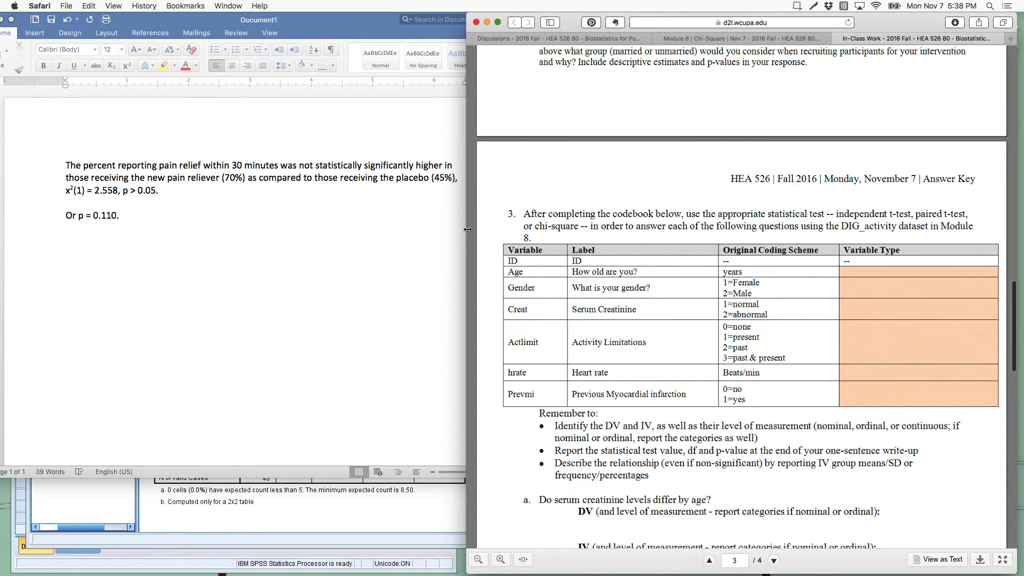
left_click_drag(467, 234, 192, 230)
Step: Examine the 2(b) table and question 2(c) on recruiting for the prenatal care intervention, checking both against Table 1's estimates and p-values
scroll(381, 268, "up", 10)
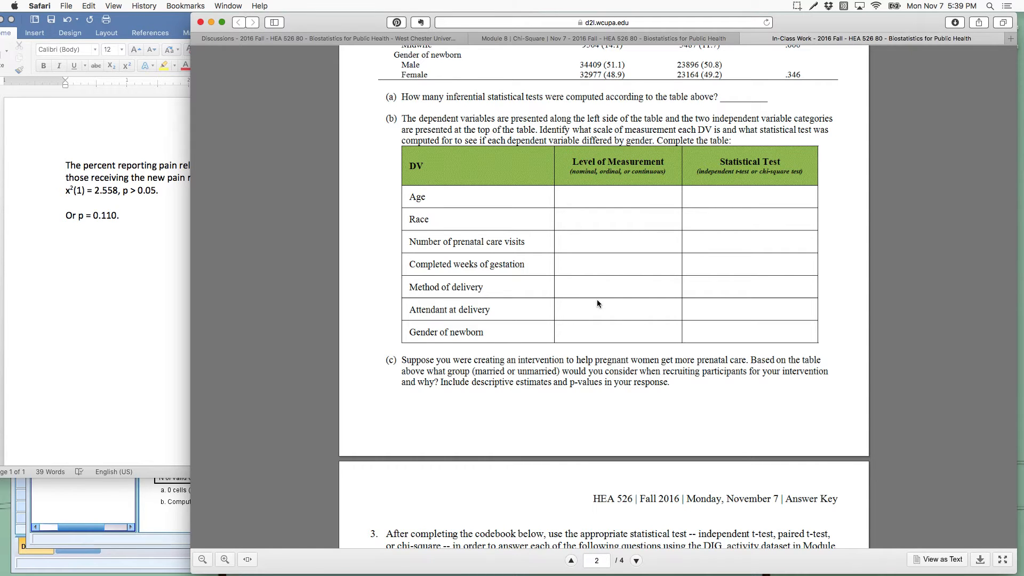
scroll(597, 301, "up", 5)
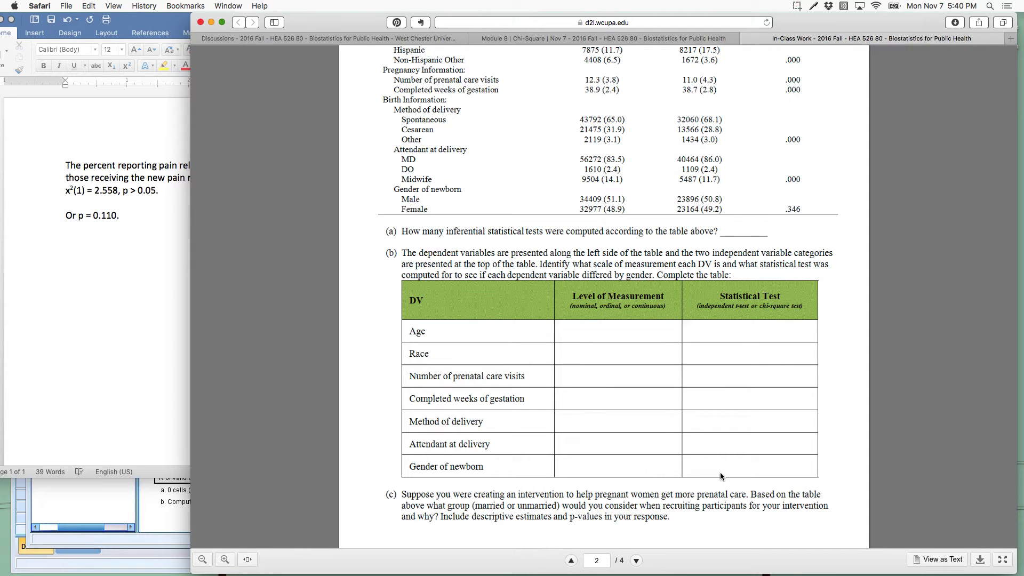
scroll(719, 475, "down", 10)
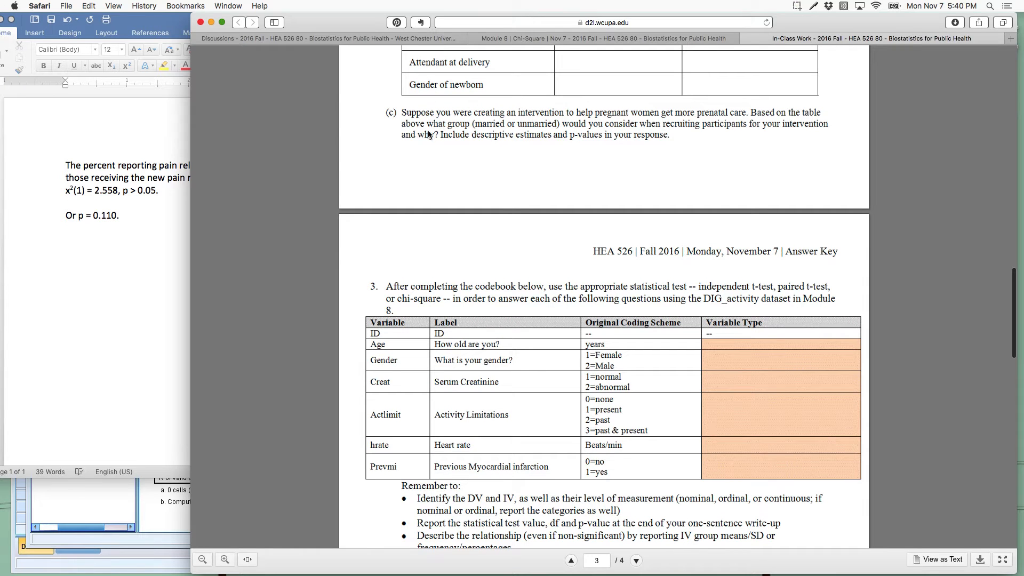
scroll(449, 160, "up", 1)
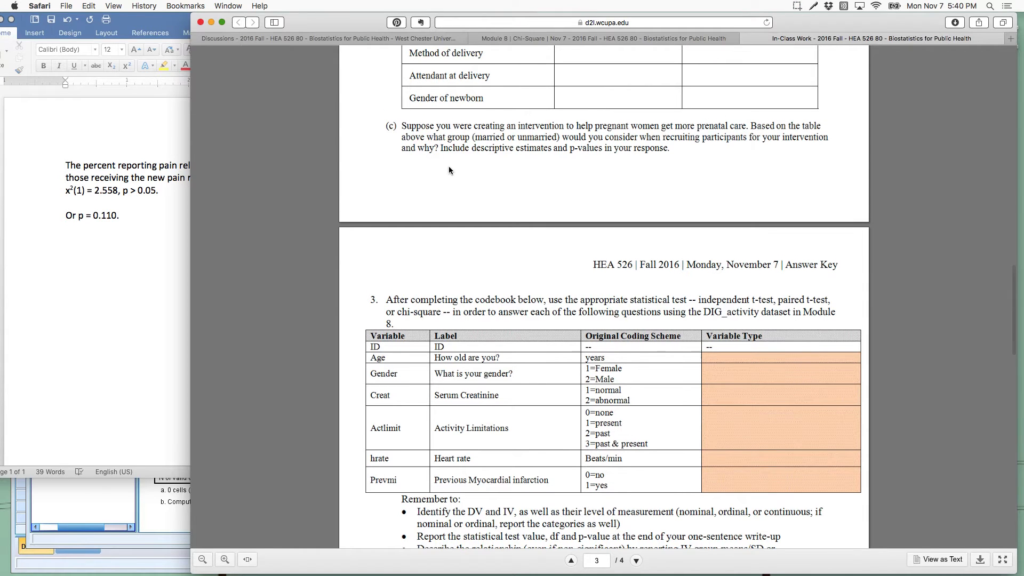
scroll(507, 144, "up", 5)
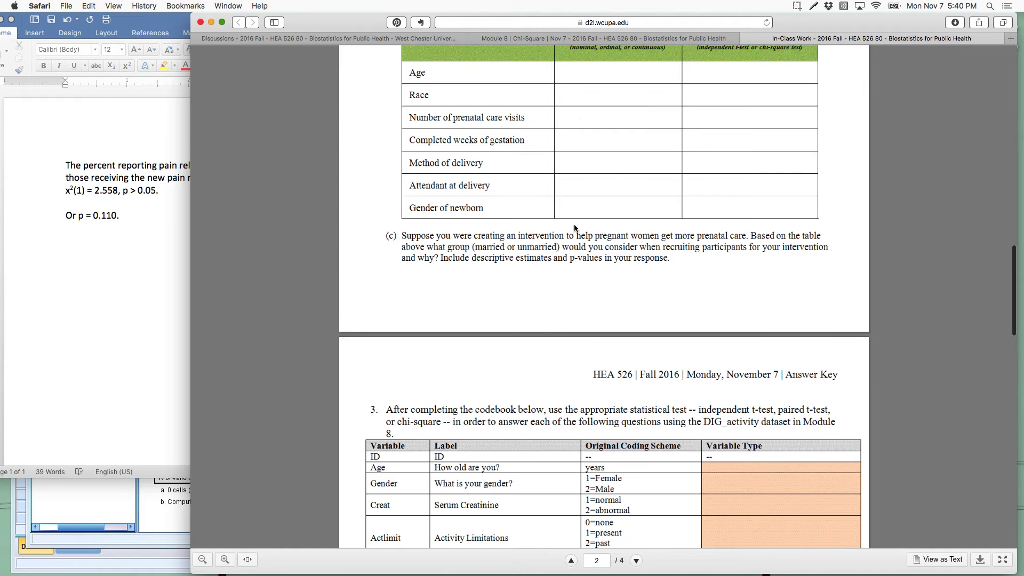
scroll(651, 133, "up", 3)
scroll(665, 159, "up", 5)
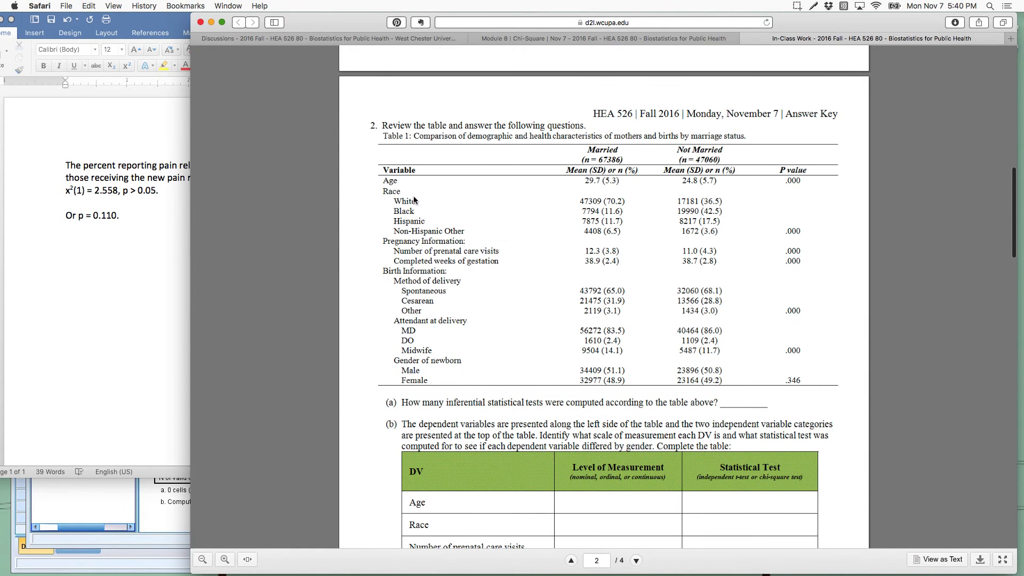
scroll(462, 238, "down", 8)
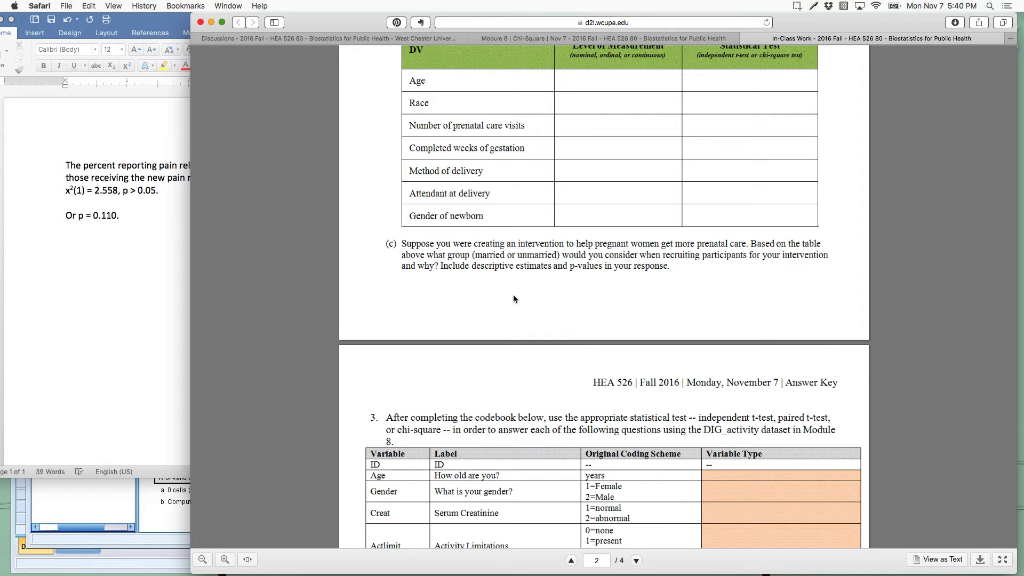
scroll(513, 295, "up", 4)
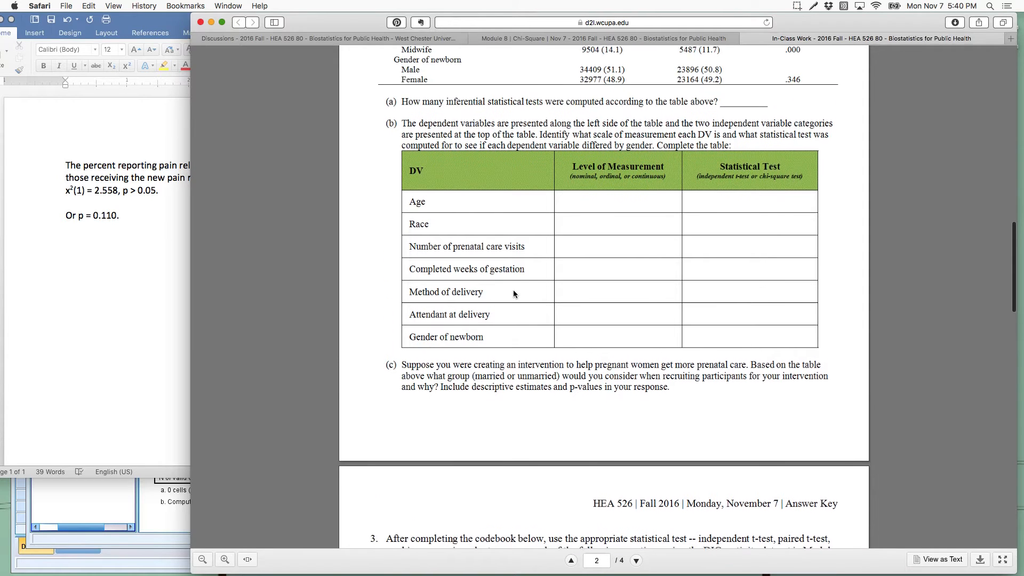
scroll(514, 294, "down", 3)
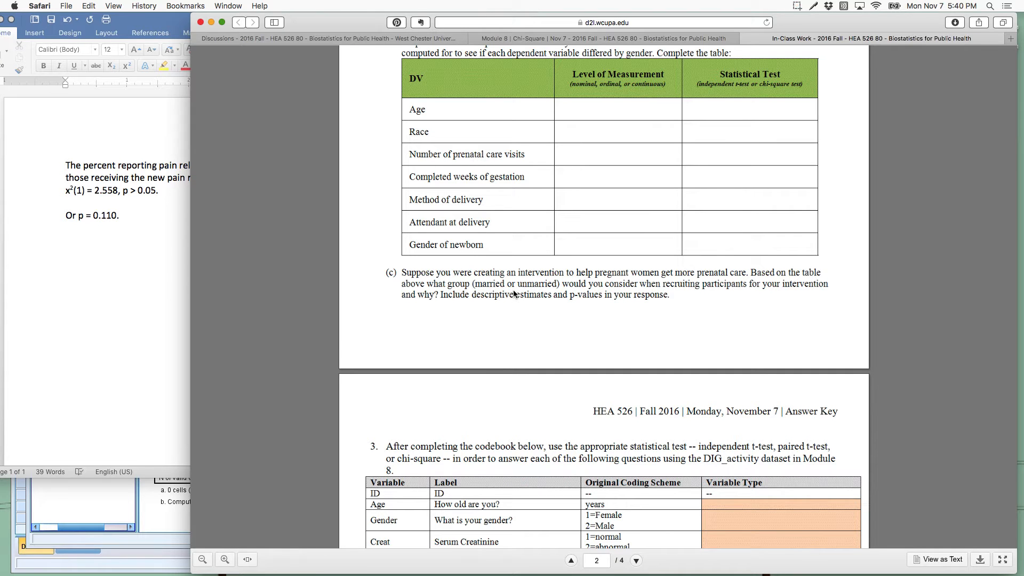
scroll(514, 293, "up", 12)
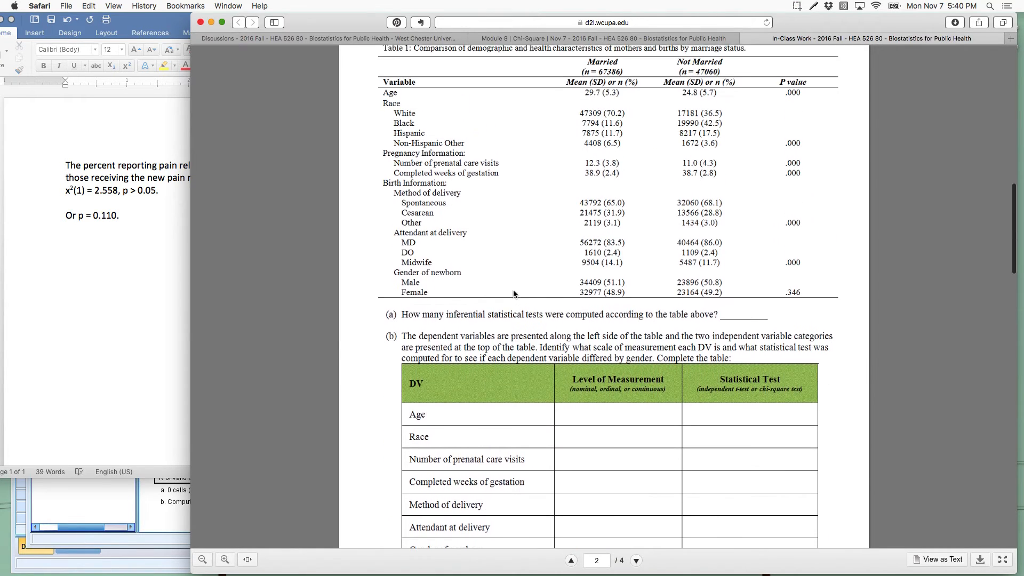
scroll(514, 294, "down", 1)
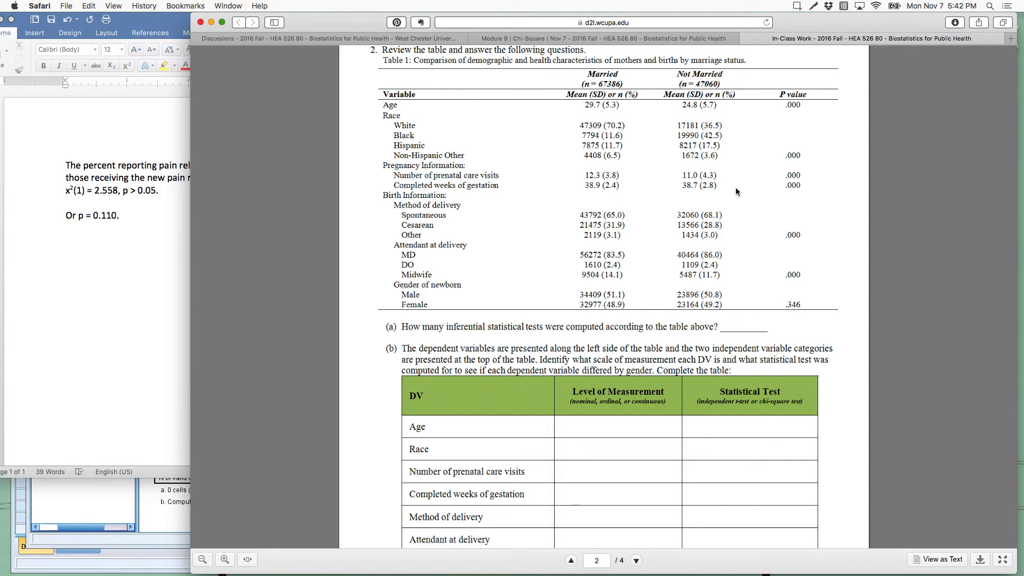
Step: Examine exercise 3's codebook in the worksheet and check the Module 8 In-Class Exercise files for the DIG_activity dataset
scroll(736, 190, "down", 15)
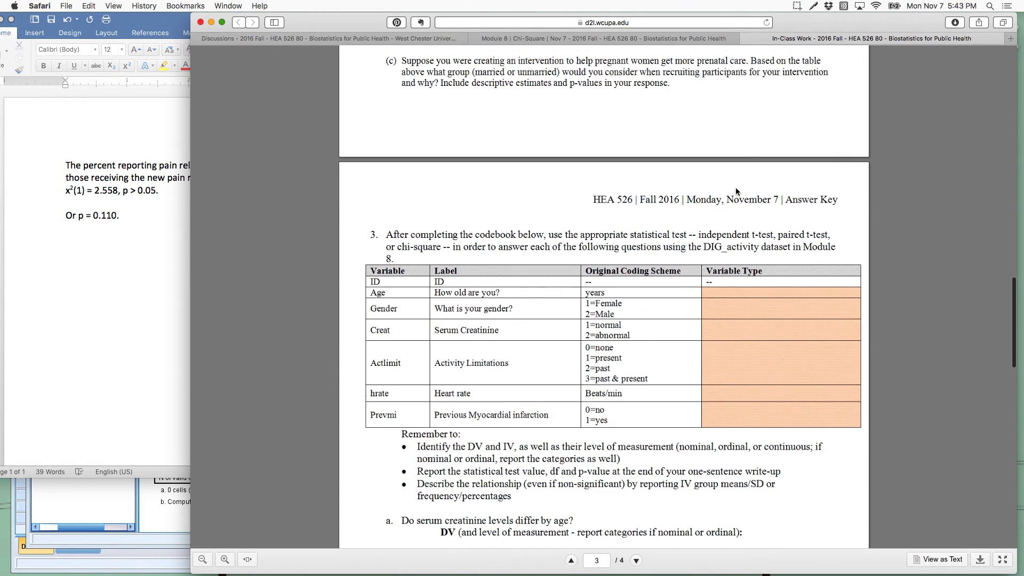
scroll(736, 191, "down", 3)
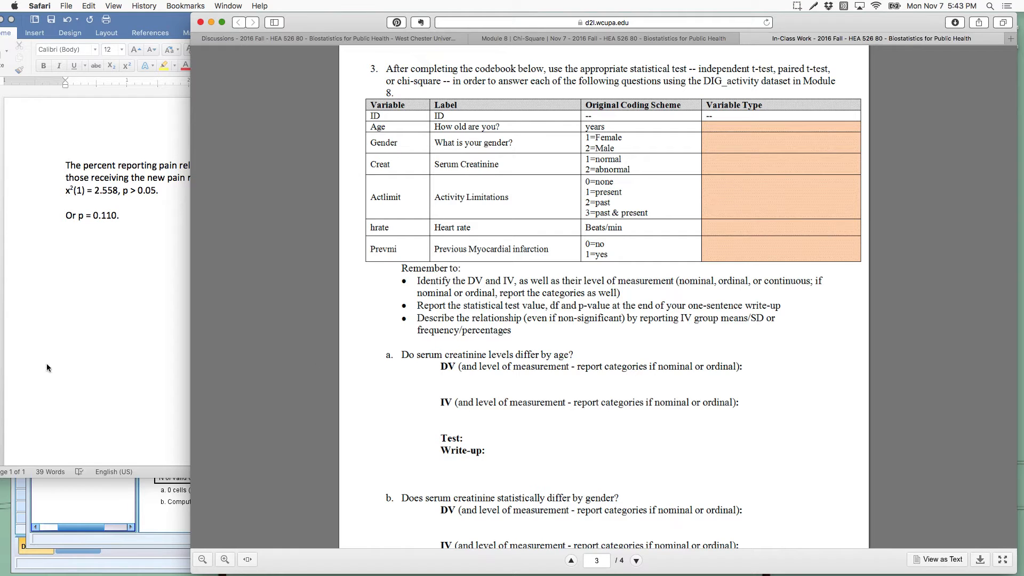
mouse_move(269, 575)
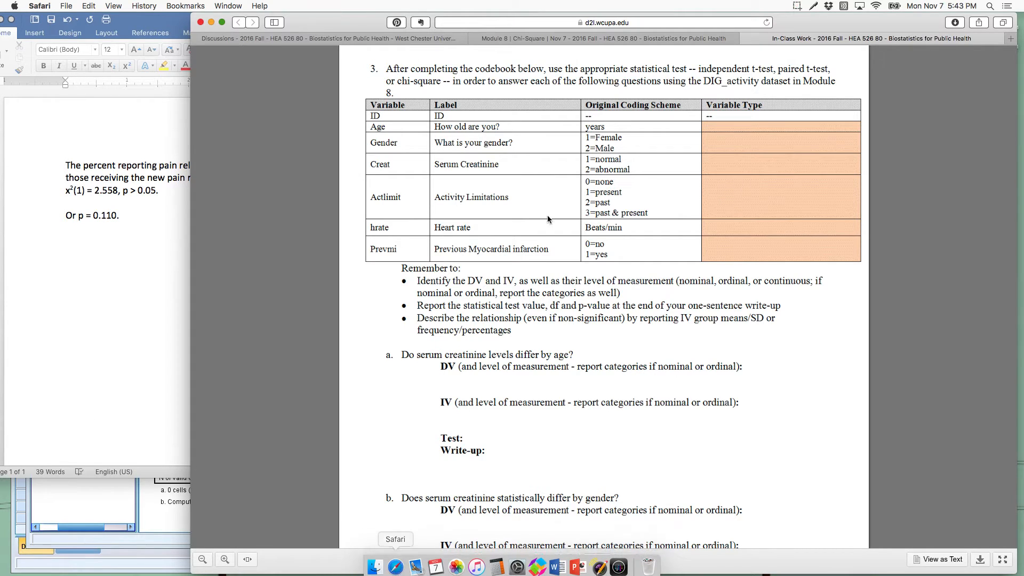
left_click(575, 38)
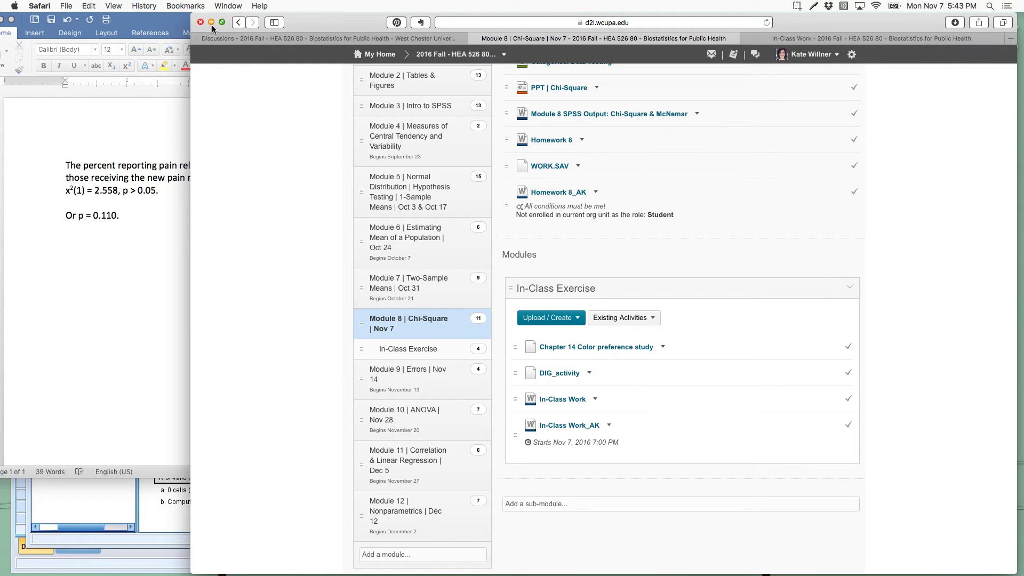
left_click(821, 39)
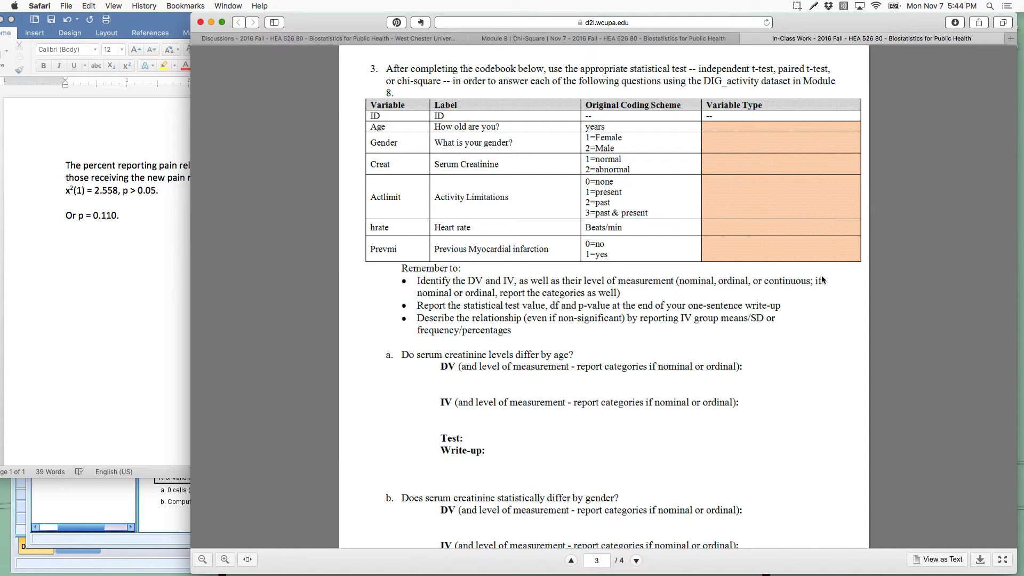
Step: Read exercise 3's write-up reminders and questions a and b on serum creatinine by age and gender, comparing them with the codebook's coding schemes
scroll(746, 430, "down", 2)
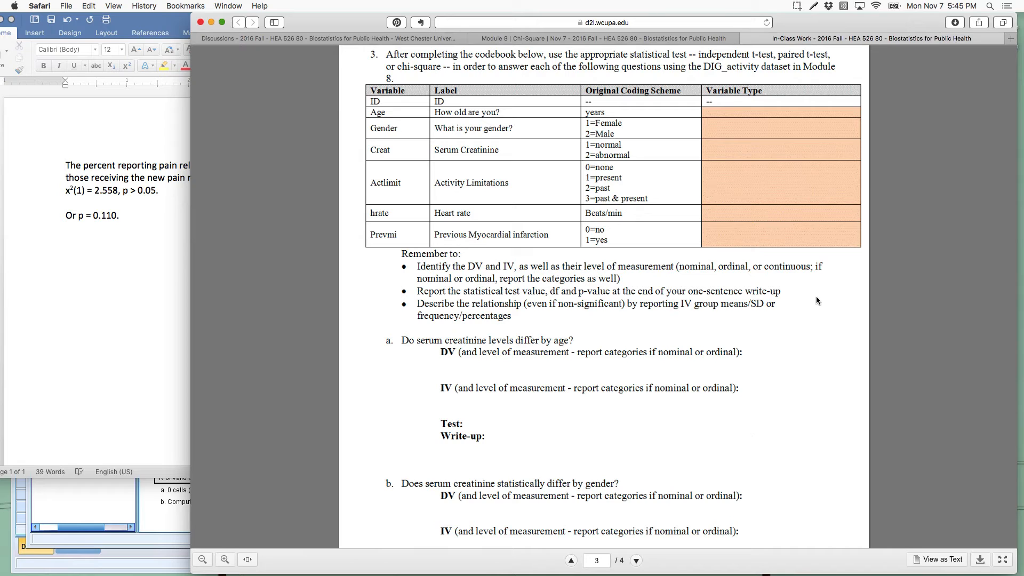
scroll(807, 390, "down", 4)
scroll(807, 390, "down", 4)
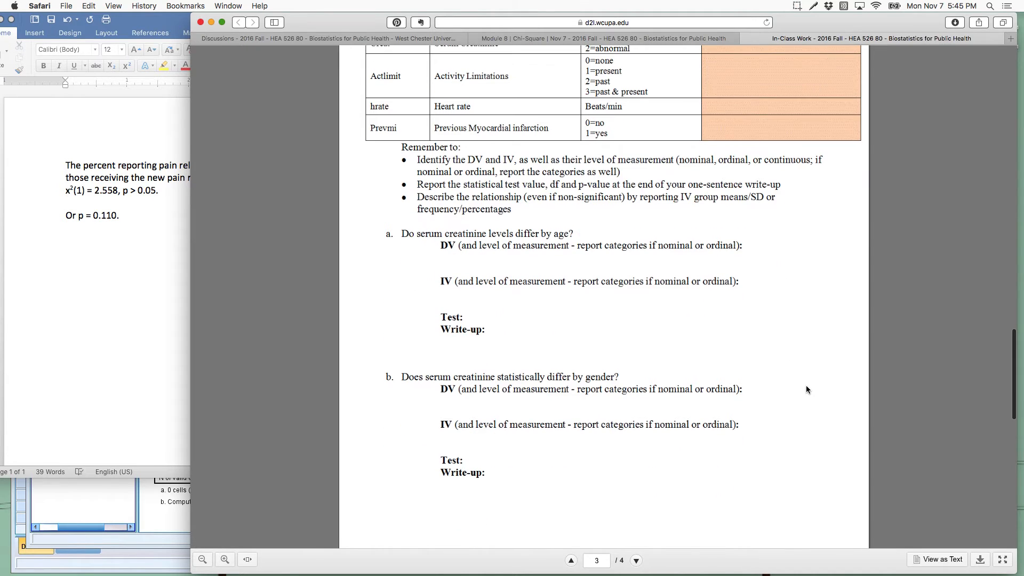
scroll(636, 486, "down", 10)
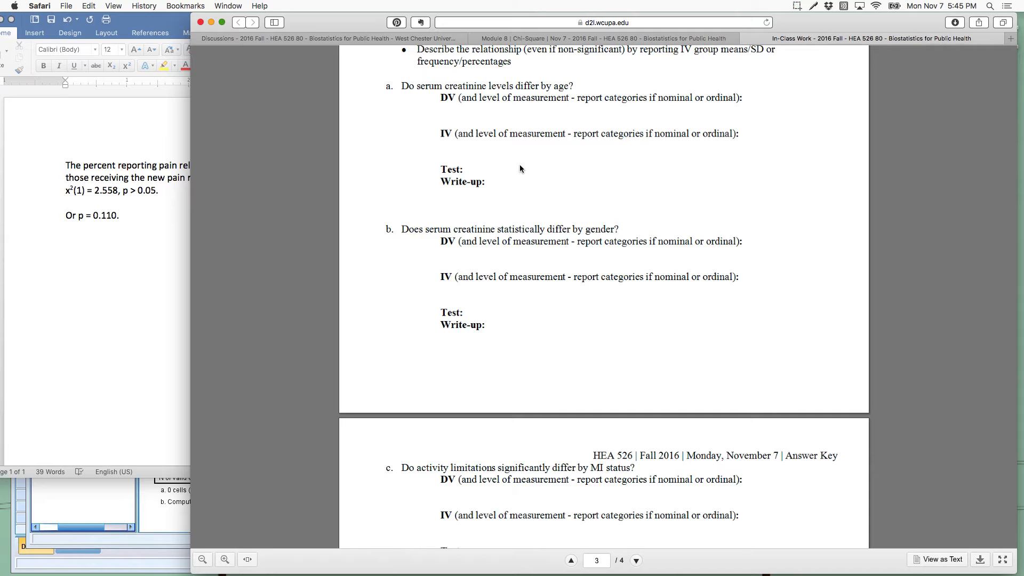
scroll(520, 168, "up", 5)
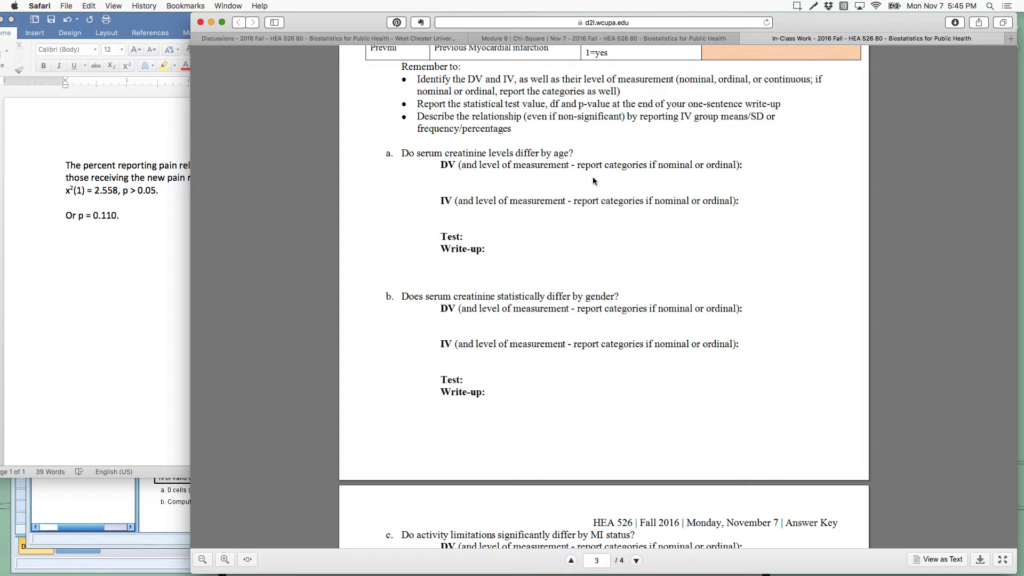
scroll(594, 181, "up", 5)
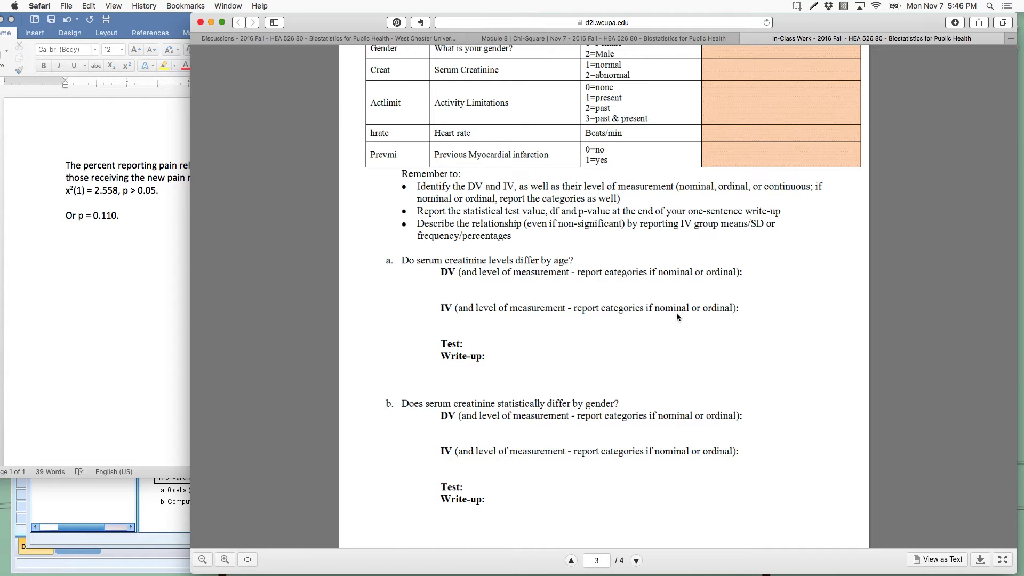
scroll(677, 315, "up", 2)
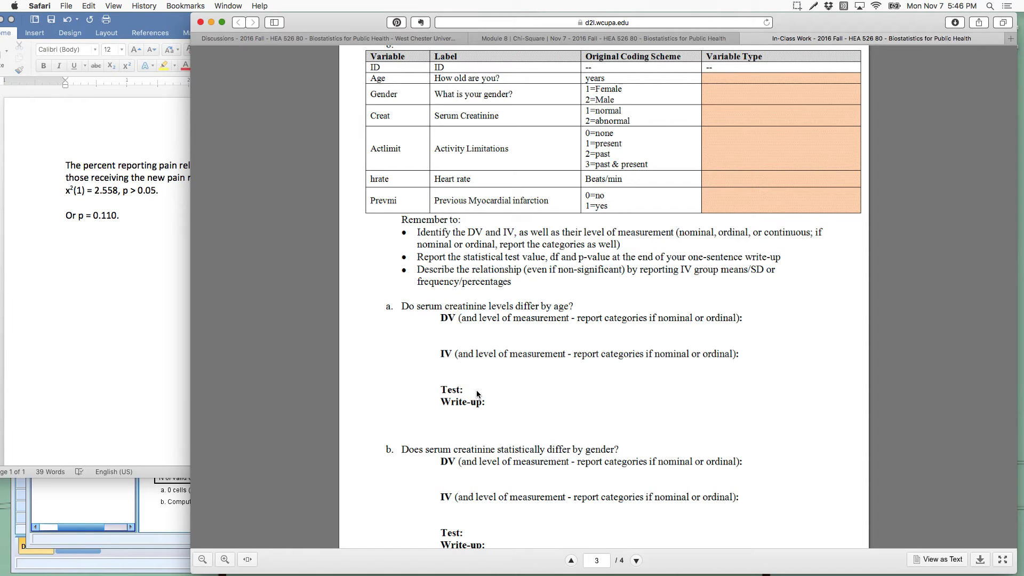
Step: Switch to SPSS and close the pain relief output and the Untitled2 dataset without saving
mouse_move(521, 575)
left_click(610, 562)
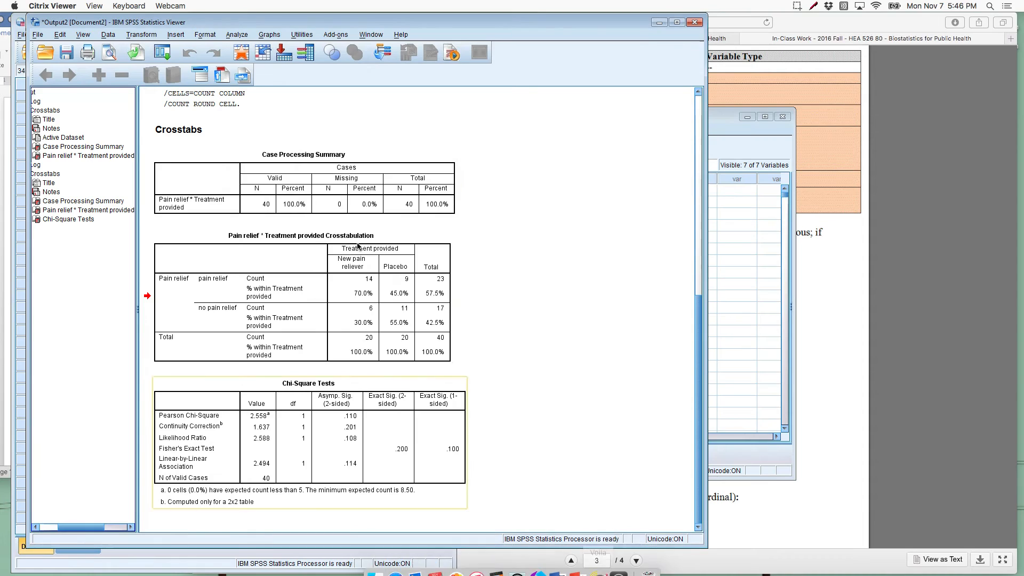
left_click(694, 22)
left_click(398, 299)
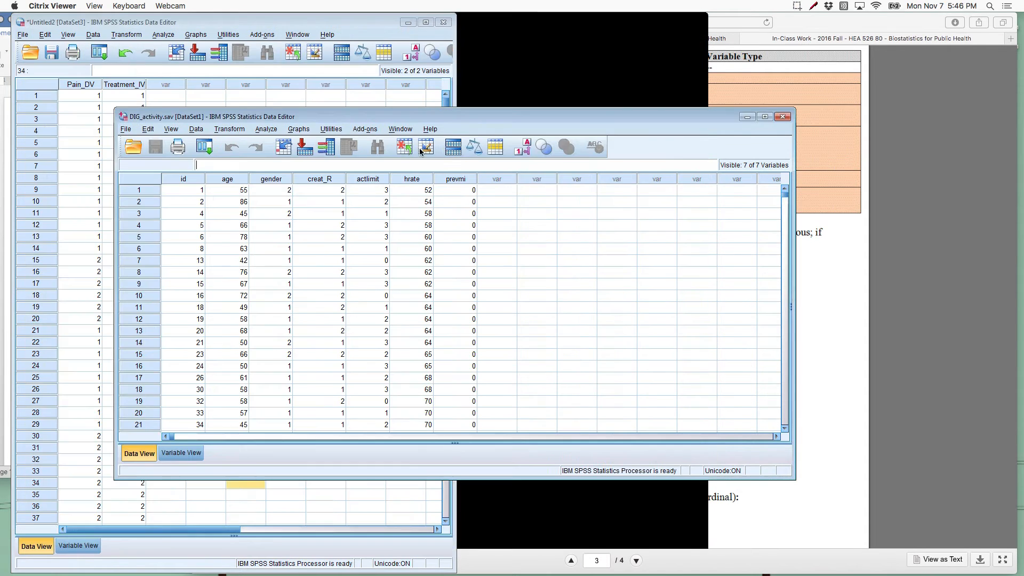
left_click(443, 22)
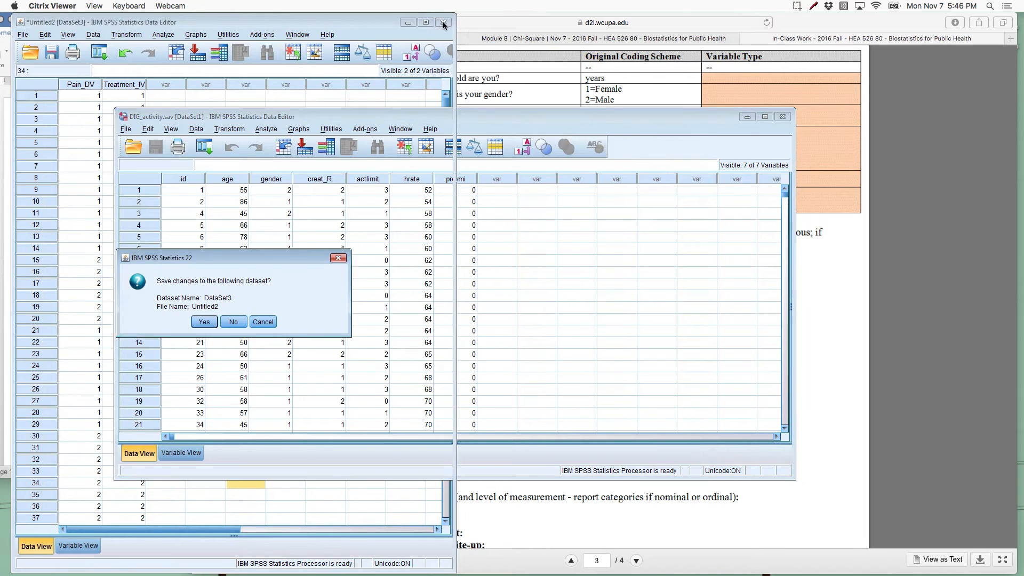
left_click(233, 321)
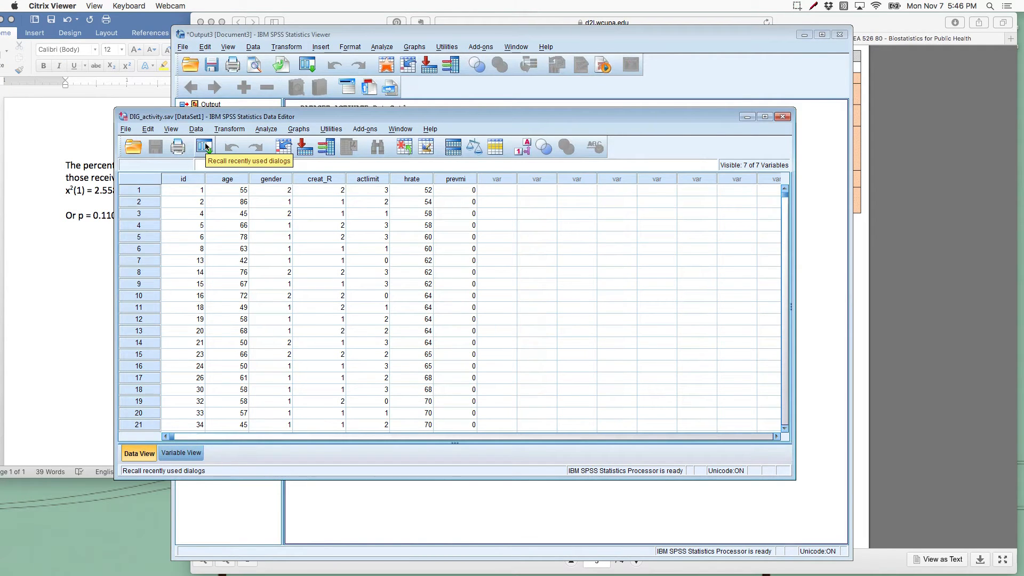
Step: Reposition the DIG_activity data window near the screen's upper left and make it narrower and taller to show more cases
left_click_drag(229, 116, 144, 78)
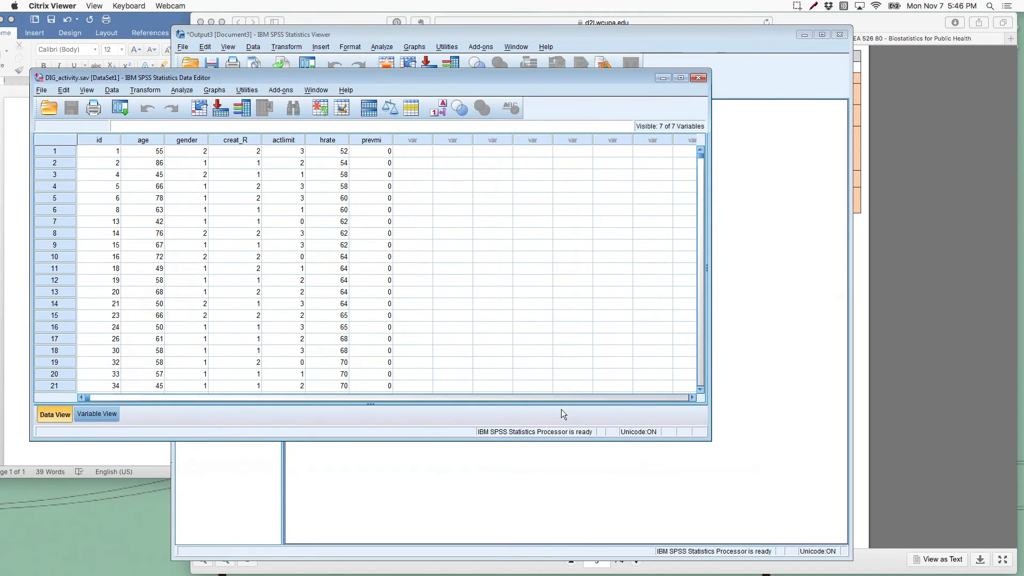
left_click(707, 440)
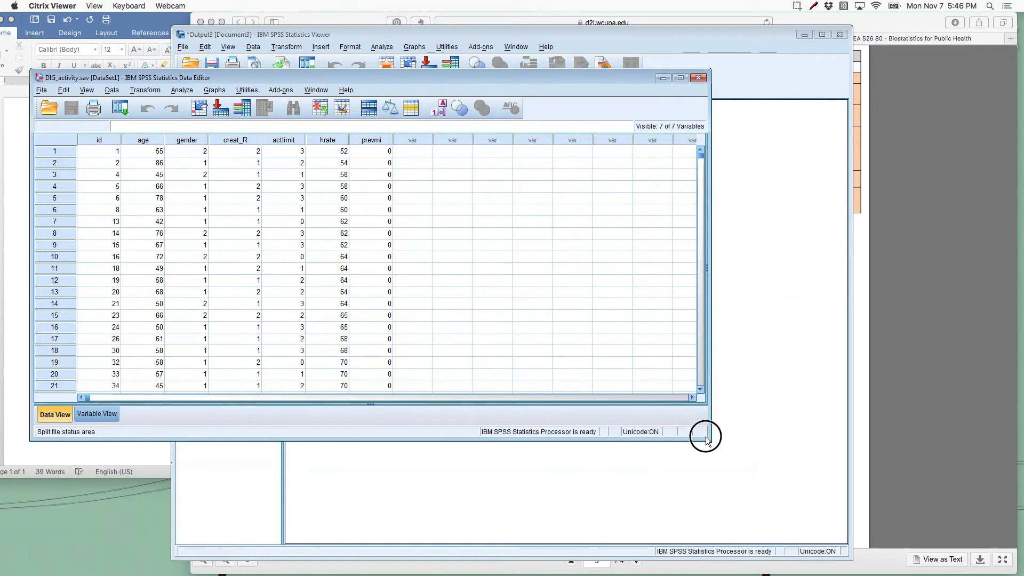
left_click_drag(711, 434, 612, 558)
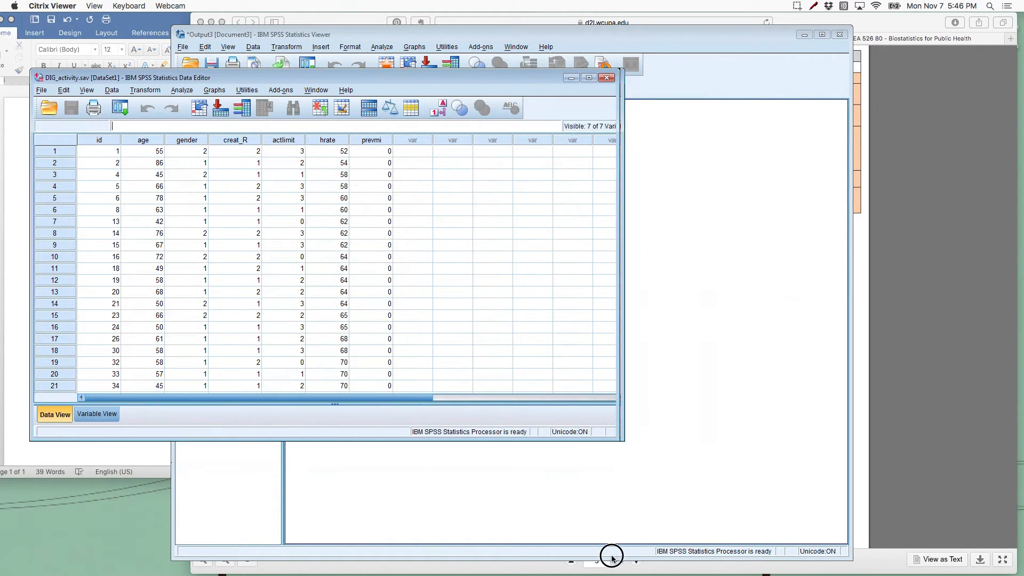
left_click_drag(611, 441, 553, 550)
left_click_drag(256, 78, 255, 20)
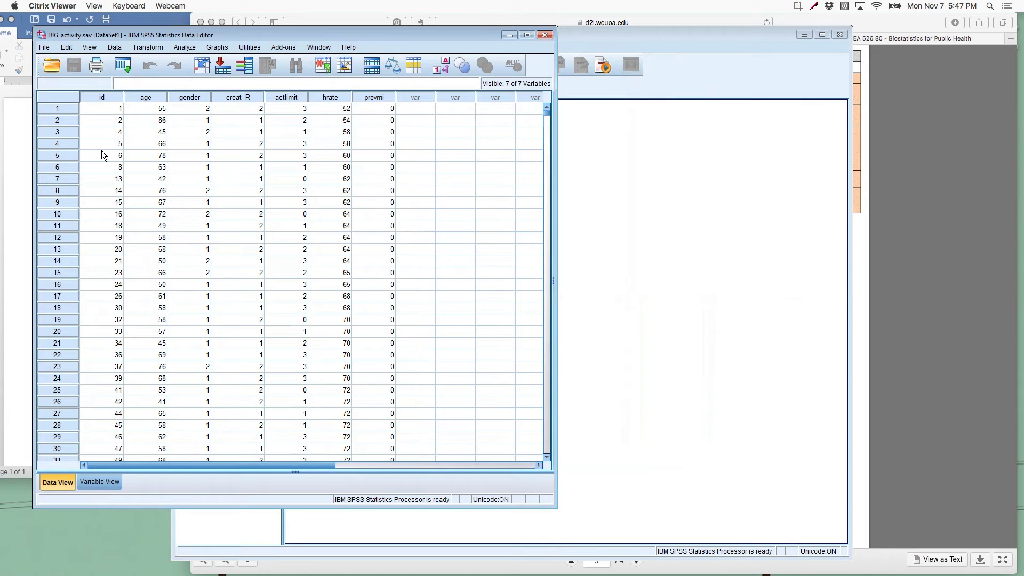
Step: Browse the DIG_activity cases and inspect the first case's id and age values
scroll(101, 151, "down", 20)
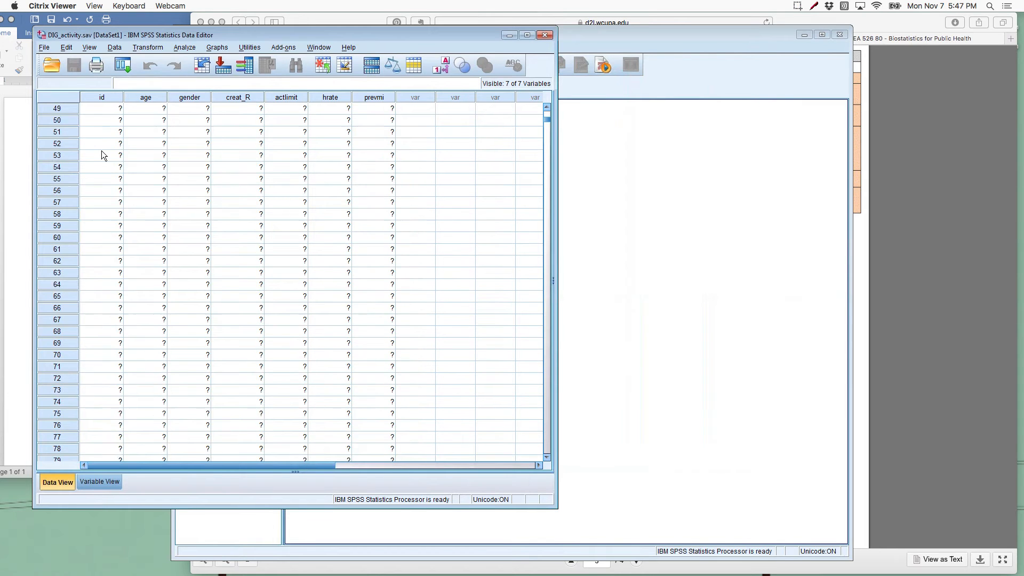
scroll(101, 151, "up", 20)
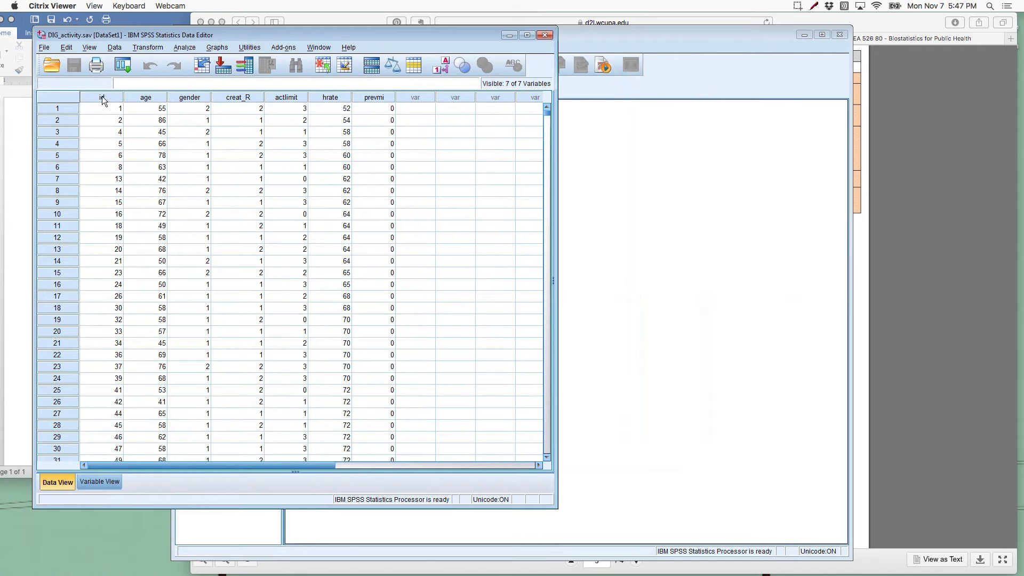
left_click(109, 109)
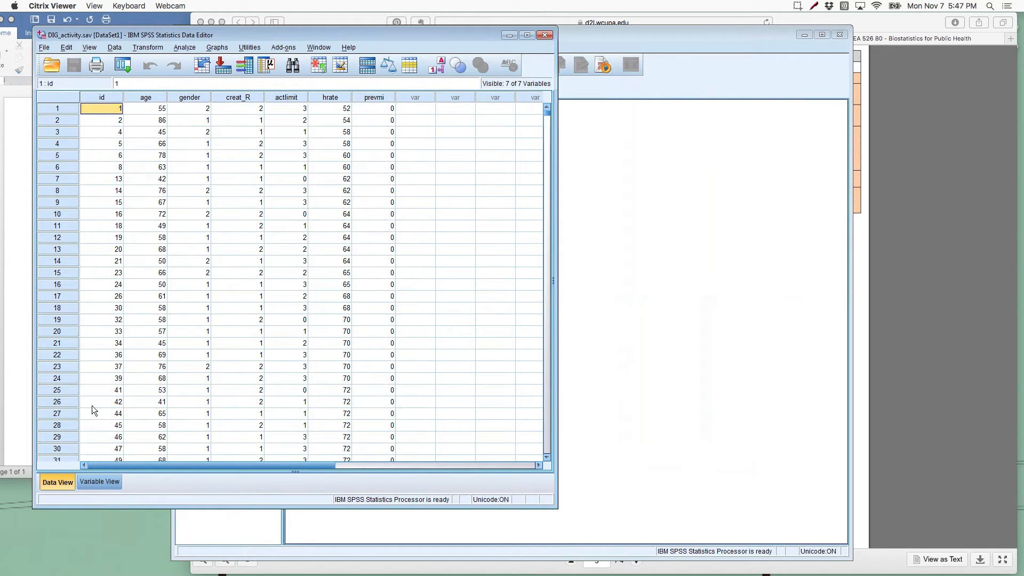
left_click(149, 111)
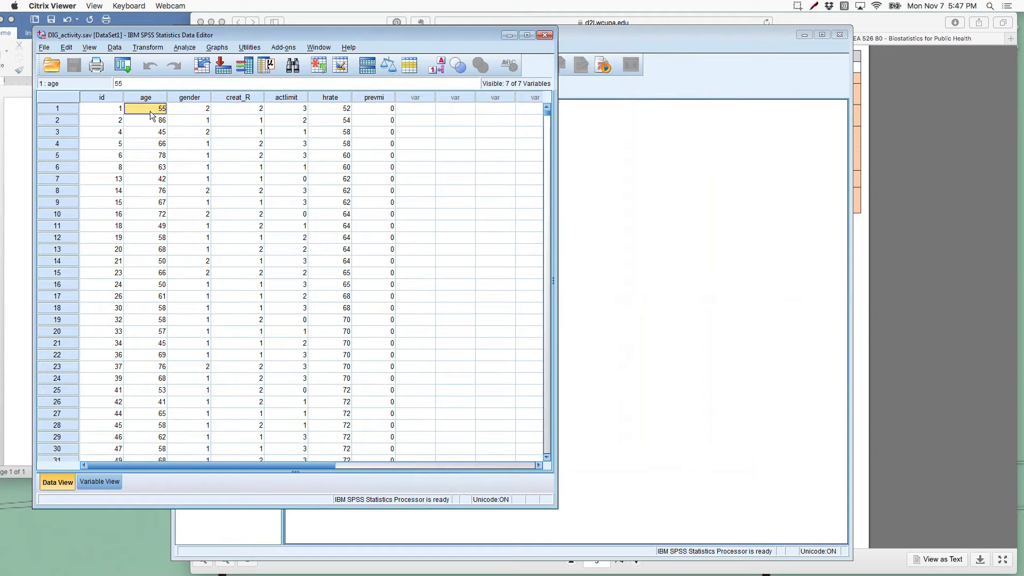
Step: Inspect the first case's gender code and look up its meaning in the gender variable's value labels
left_click(195, 112)
left_click(100, 482)
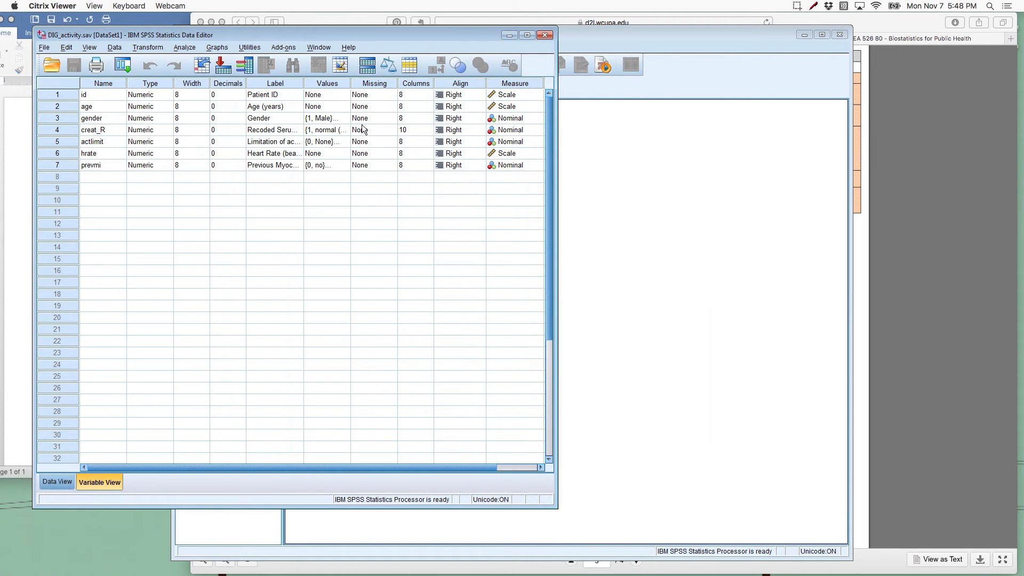
left_click(344, 118)
left_click(343, 117)
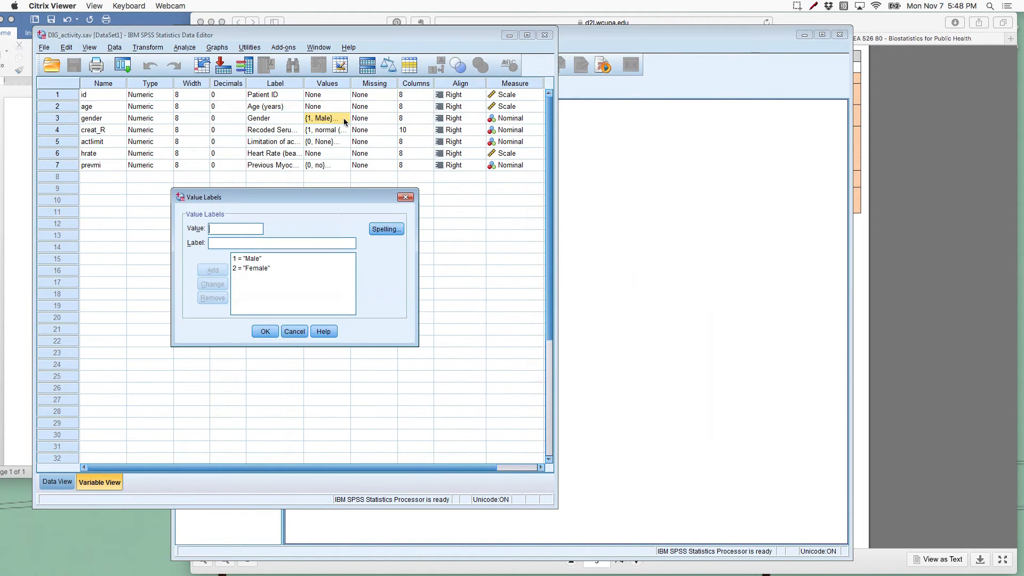
left_click(260, 268)
left_click(266, 330)
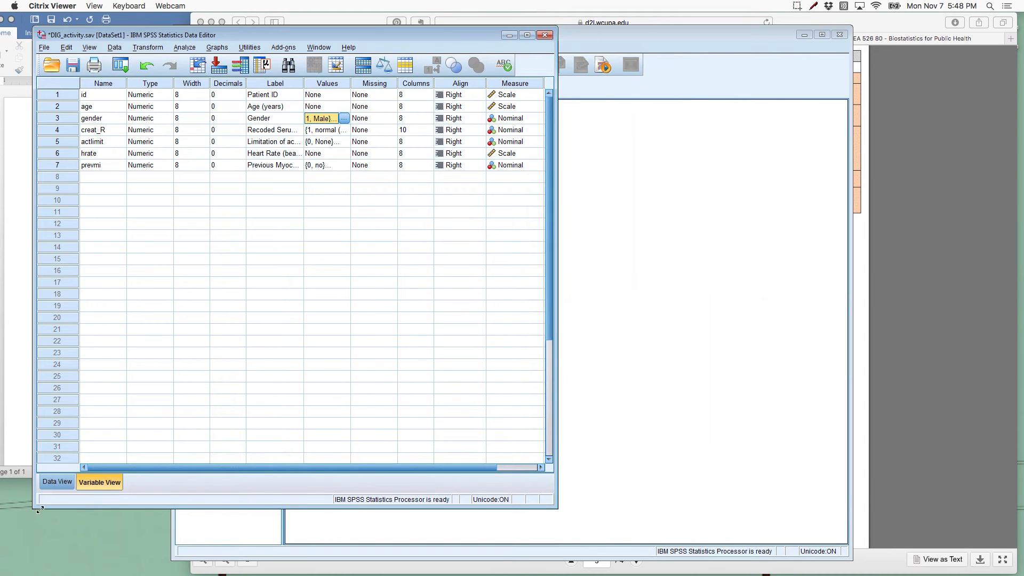
Step: Inspect the first case's creat_R code in the data and look up that variable's value labels
left_click(57, 482)
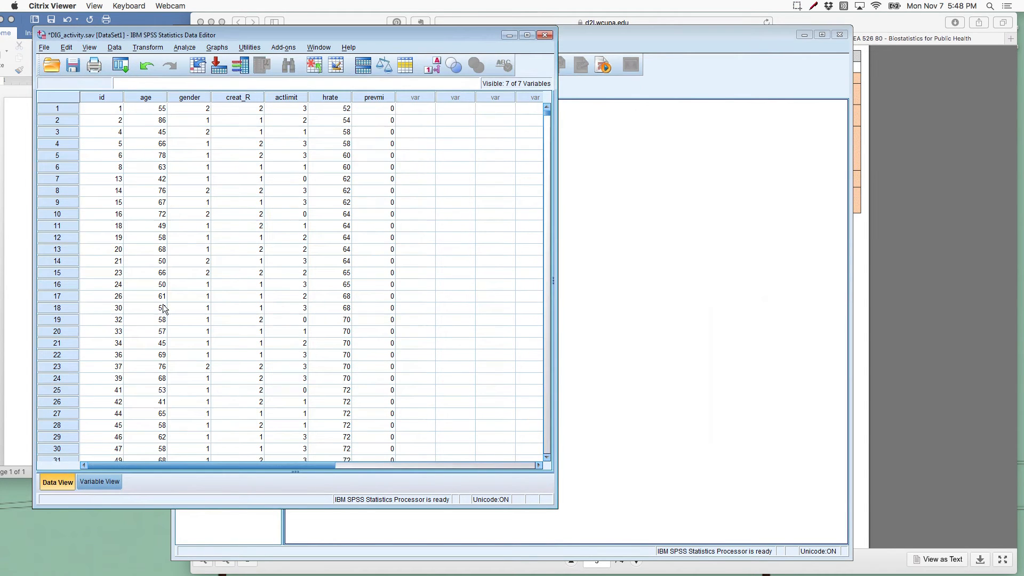
left_click(235, 110)
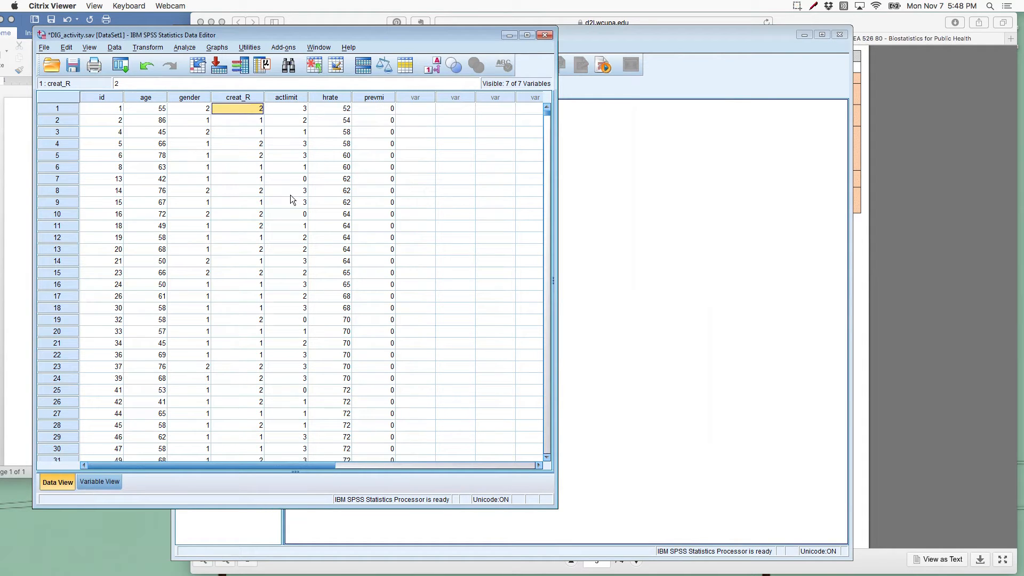
left_click(99, 481)
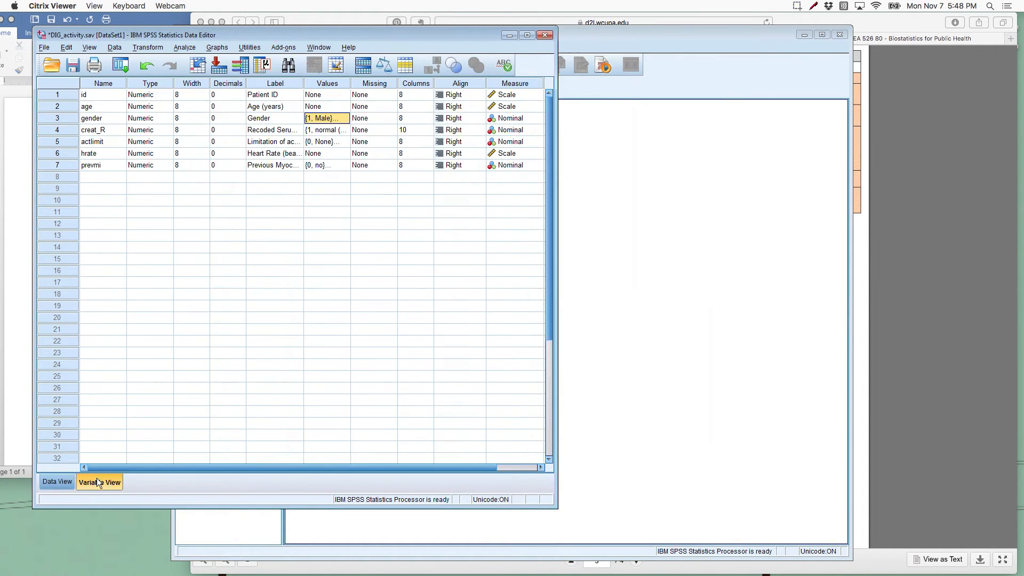
double_click(342, 131)
key("Escape")
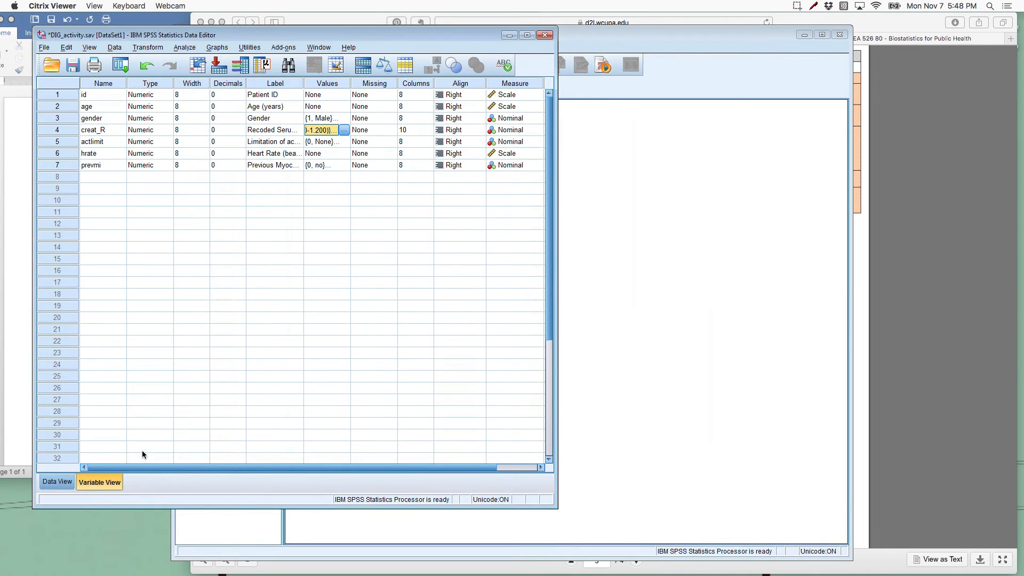
Step: Inspect the first case's actlimit, hrate and prevmi values in the data, and browse further down the cases
left_click(57, 481)
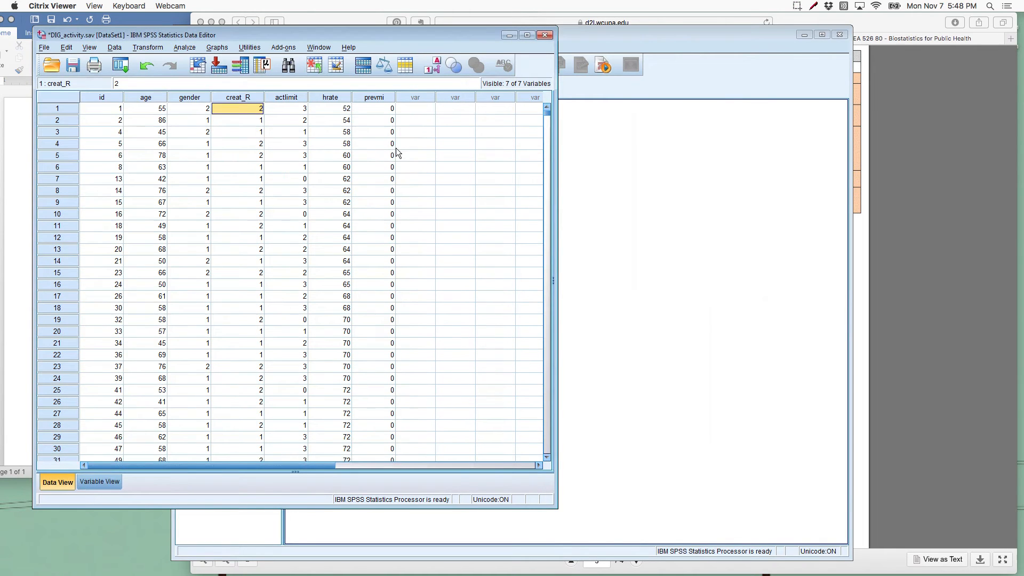
left_click(290, 111)
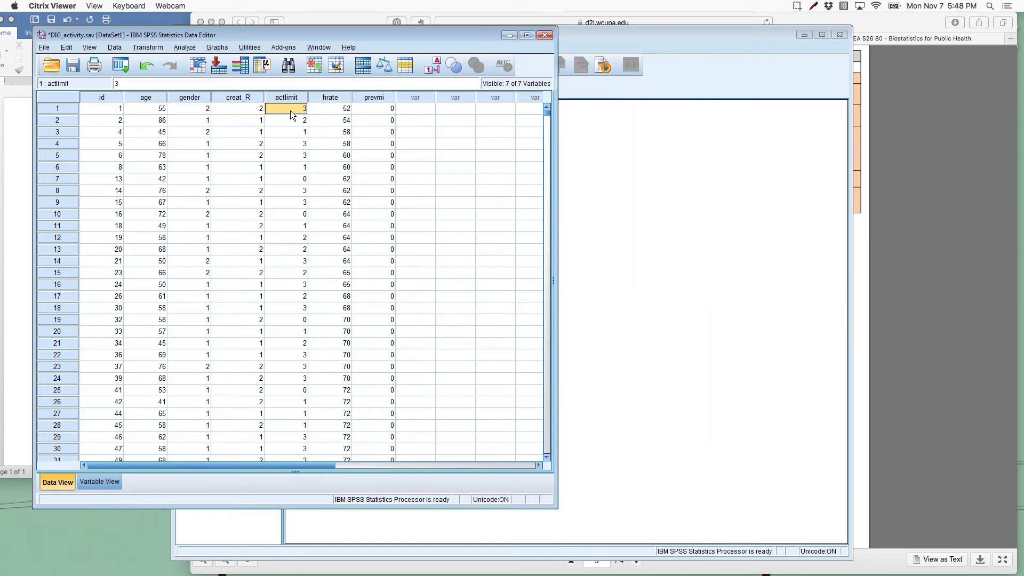
left_click(324, 111)
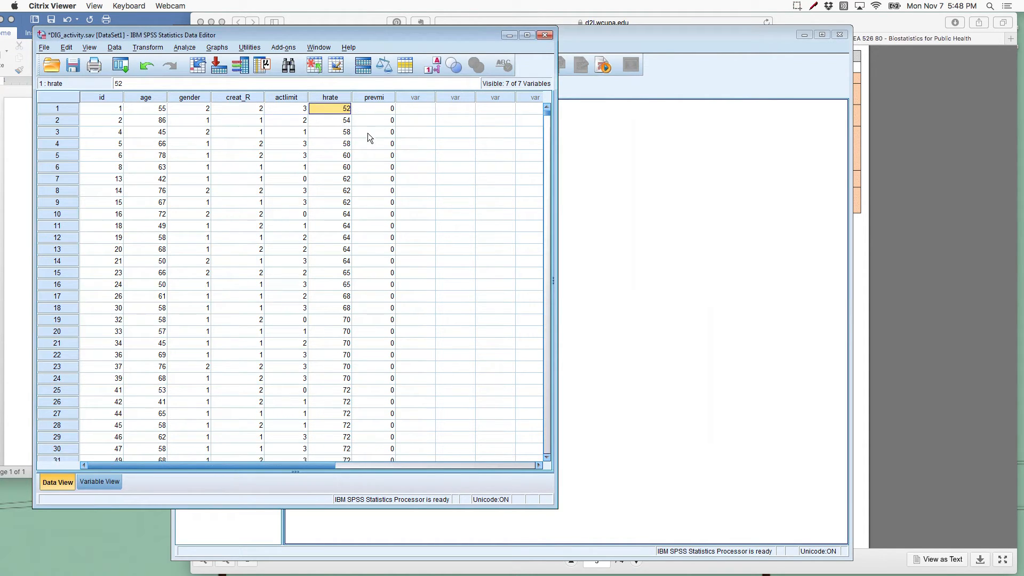
left_click(374, 111)
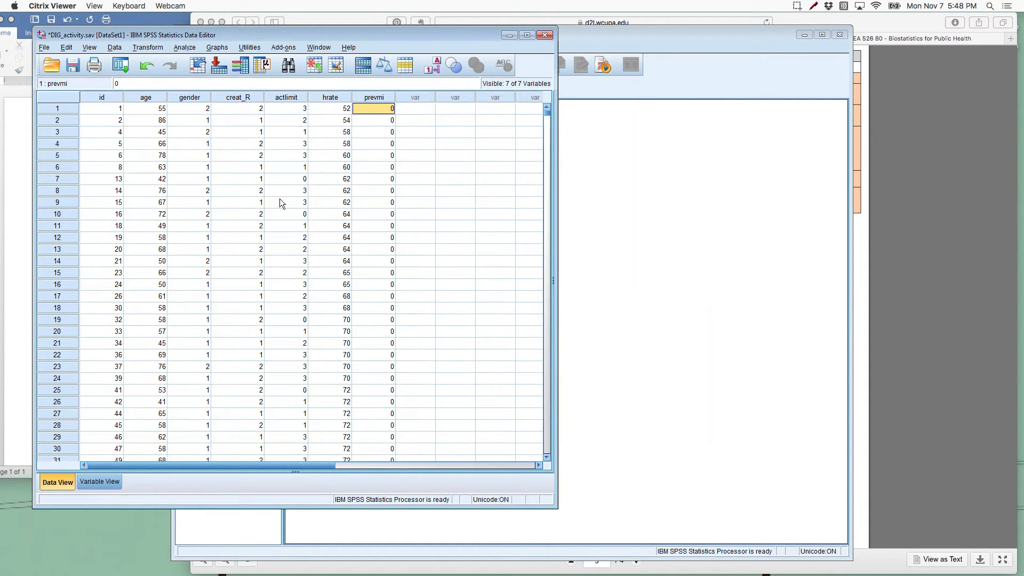
scroll(289, 266, "down", 20)
scroll(289, 265, "down", 20)
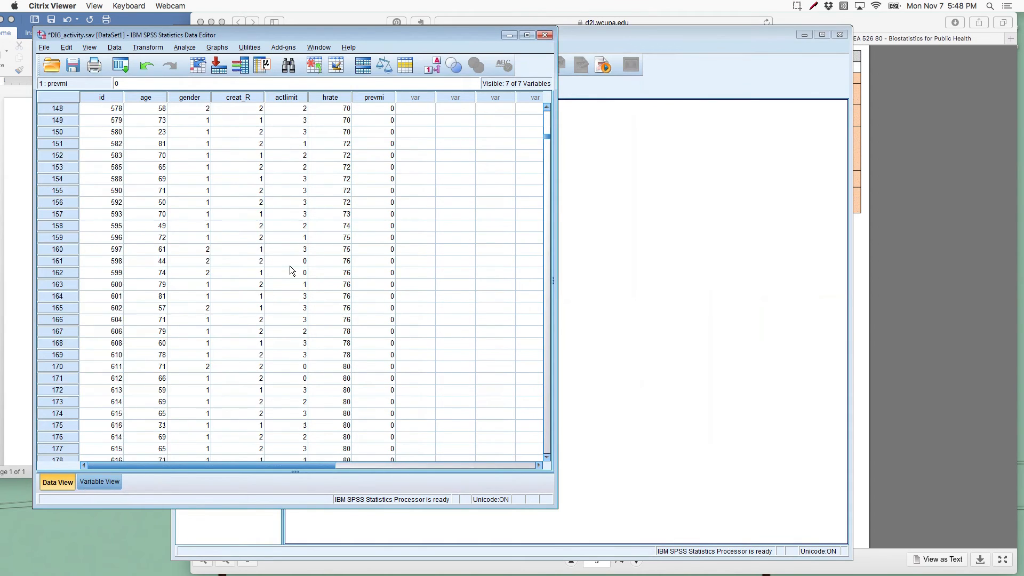
Step: Open an Independent-Samples T Test on the DIG_activity data and set Age (years) as the test variable
scroll(290, 265, "up", 20)
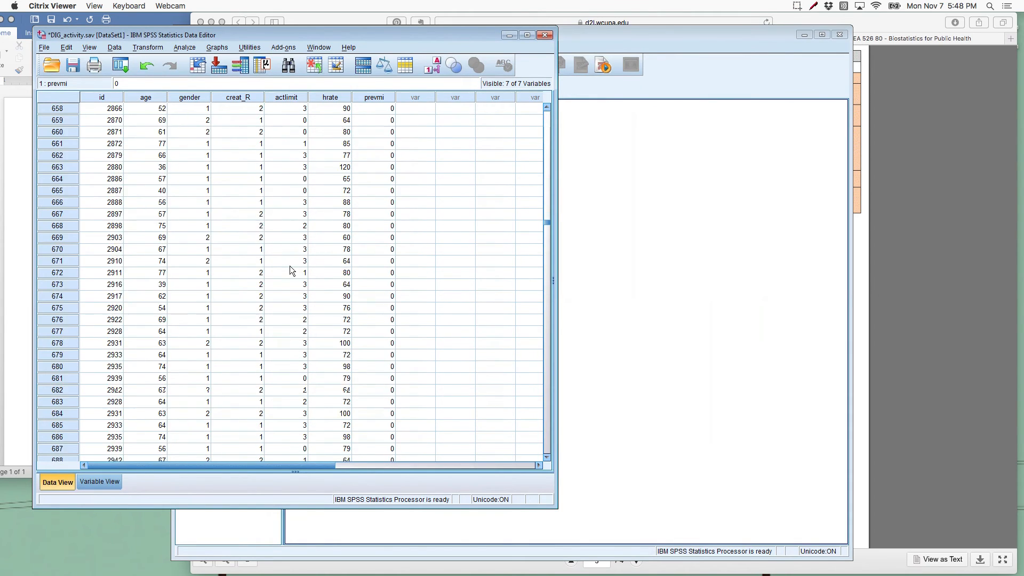
scroll(289, 265, "up", 20)
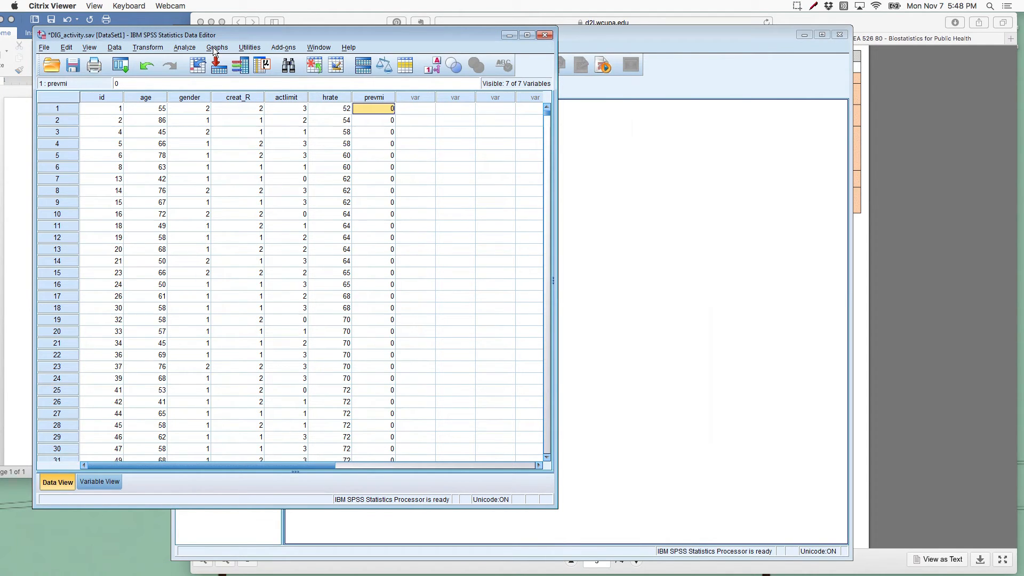
left_click(184, 48)
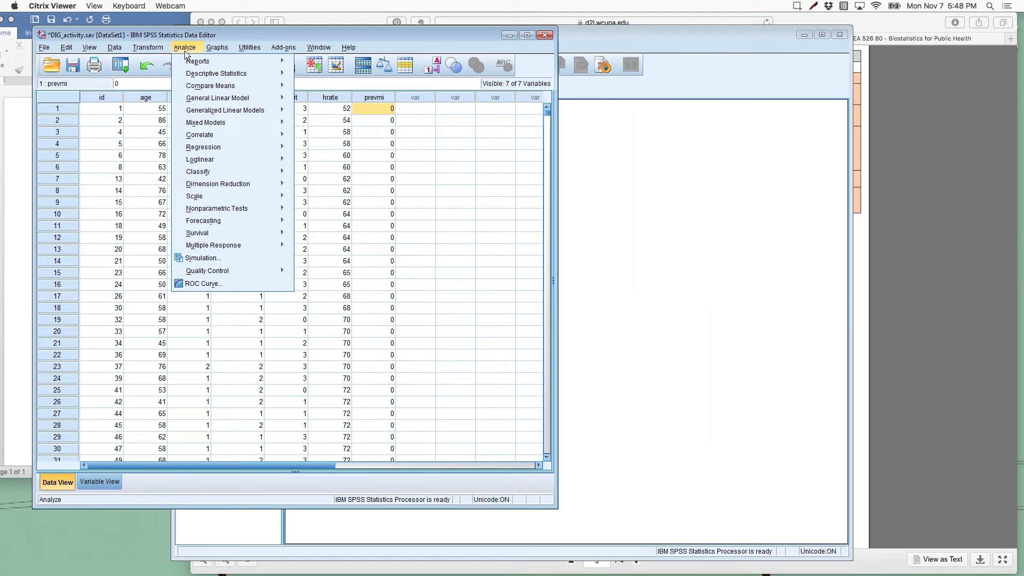
mouse_move(193, 77)
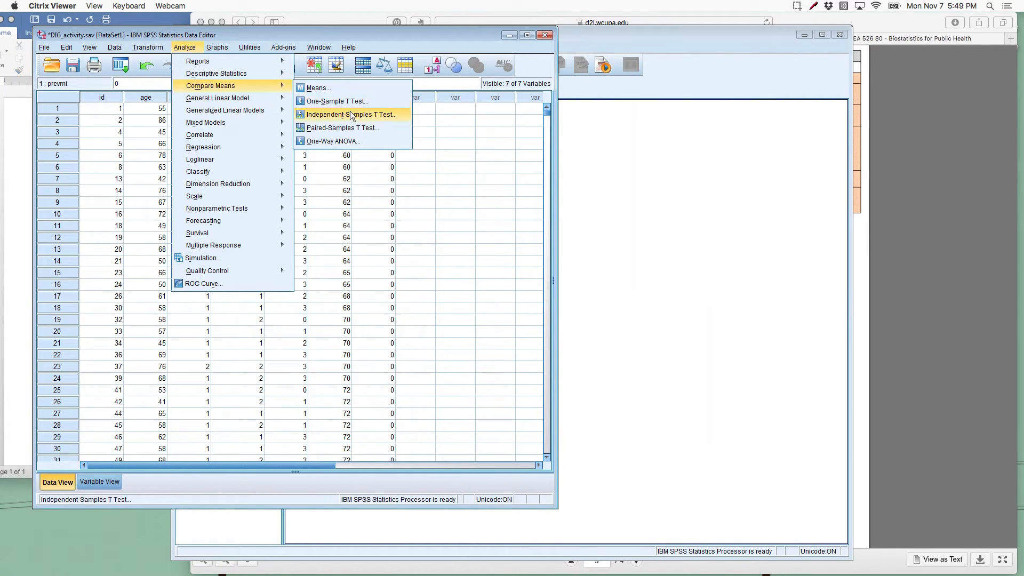
left_click(399, 114)
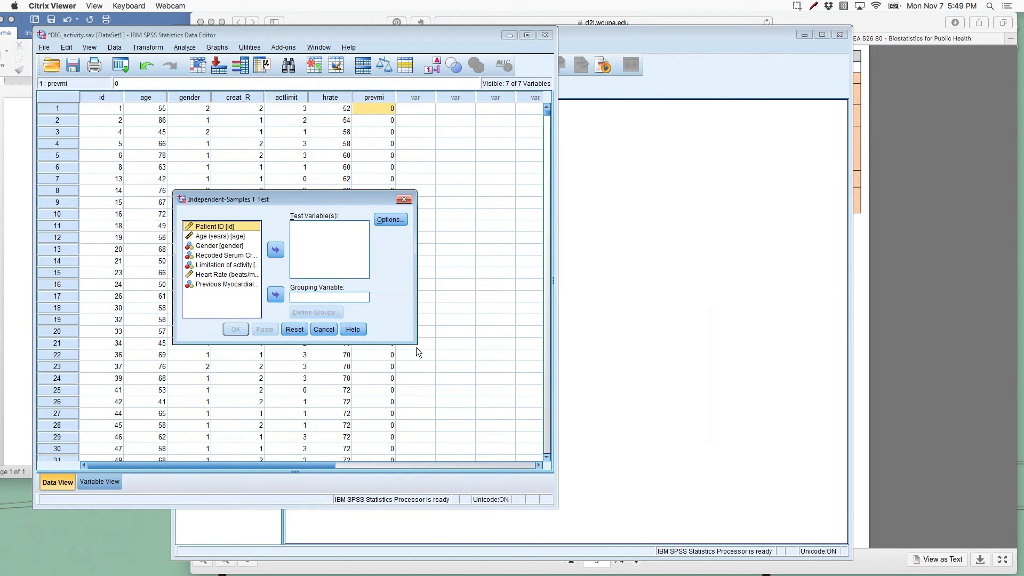
left_click_drag(416, 345, 502, 429)
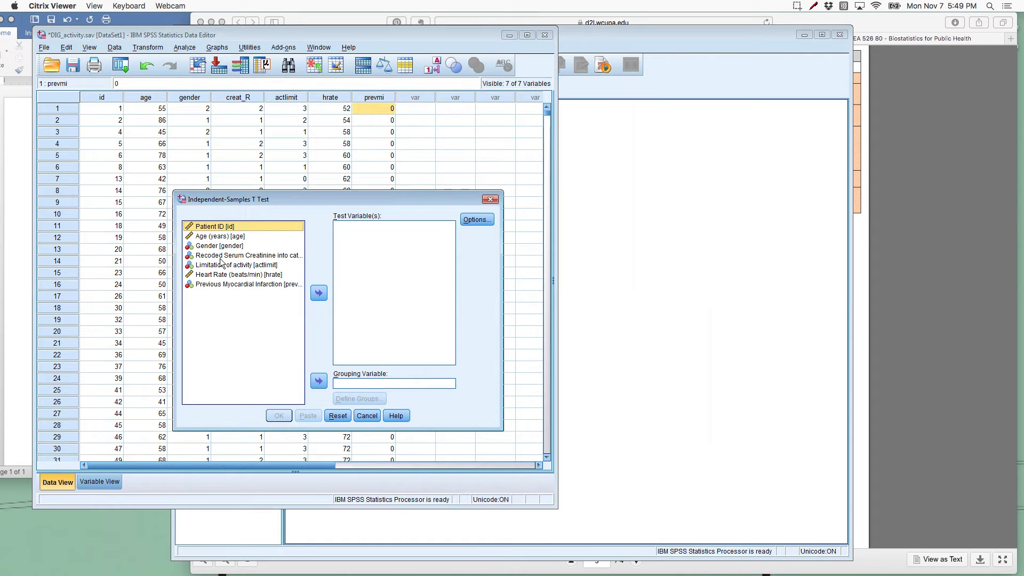
left_click(215, 236)
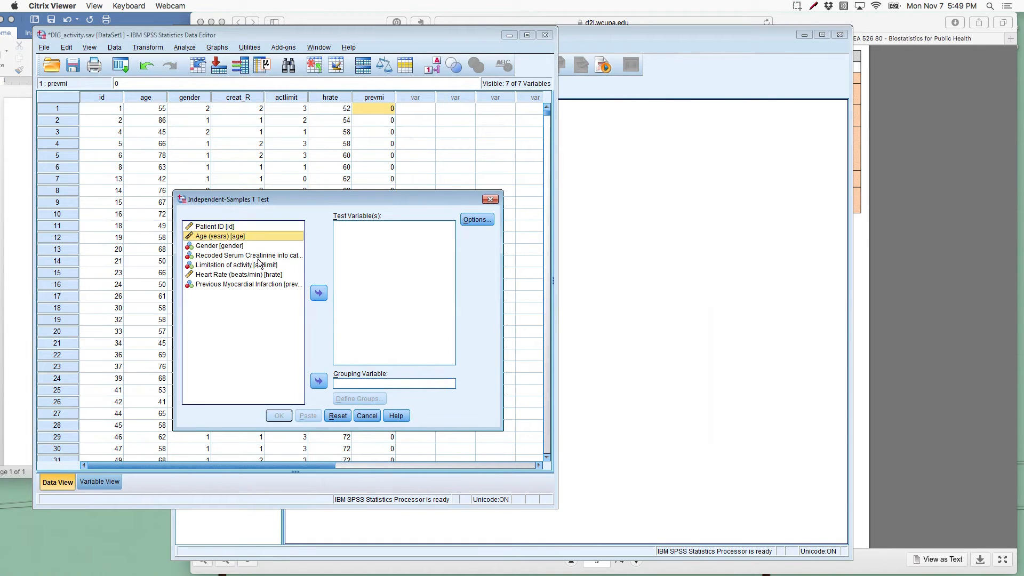
left_click(318, 293)
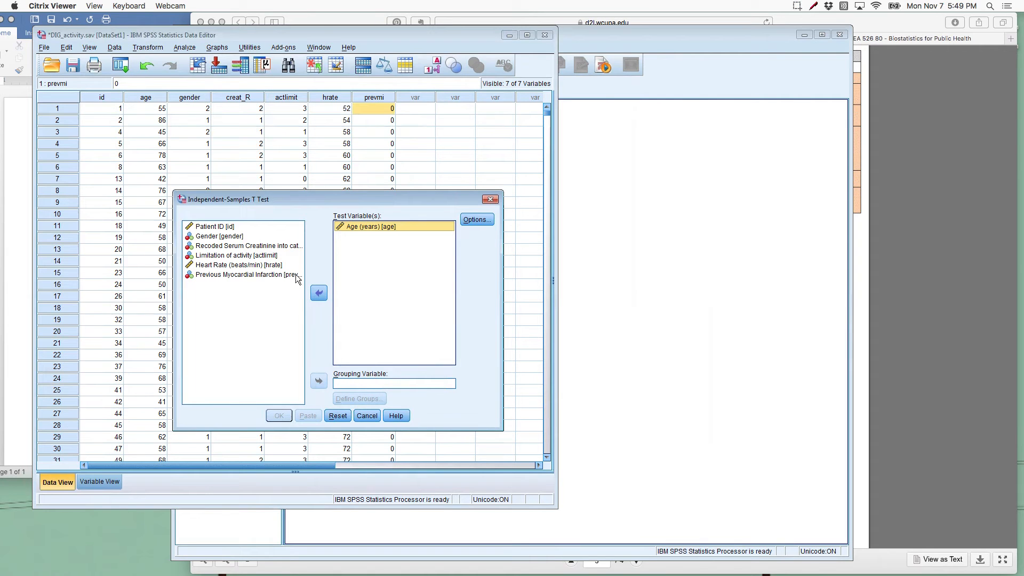
Step: Group the t test by Previous Myocardial Infarction, defining group 1 as 0 and group 2 as 1, and run it
left_click(264, 275)
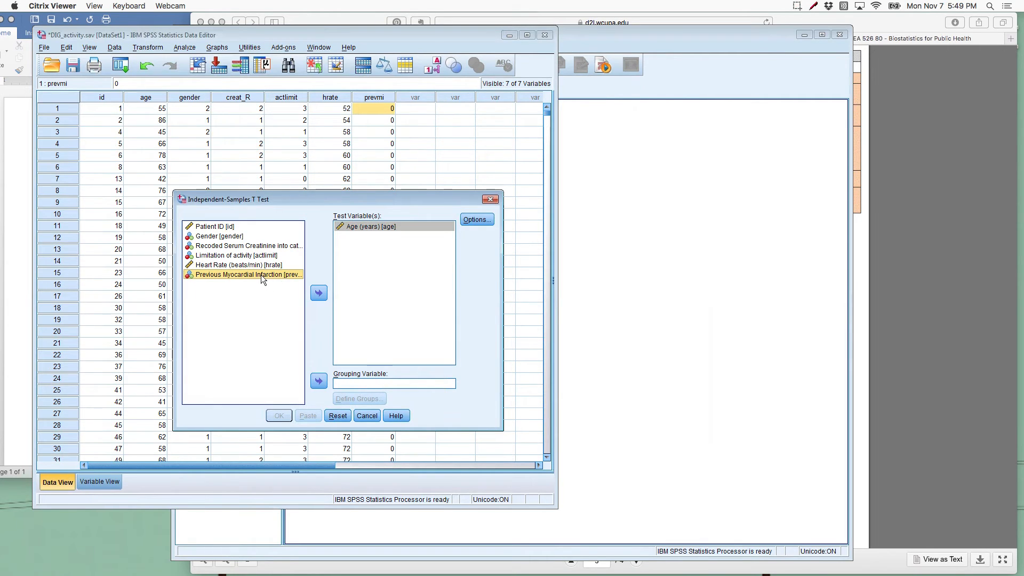
left_click(315, 385)
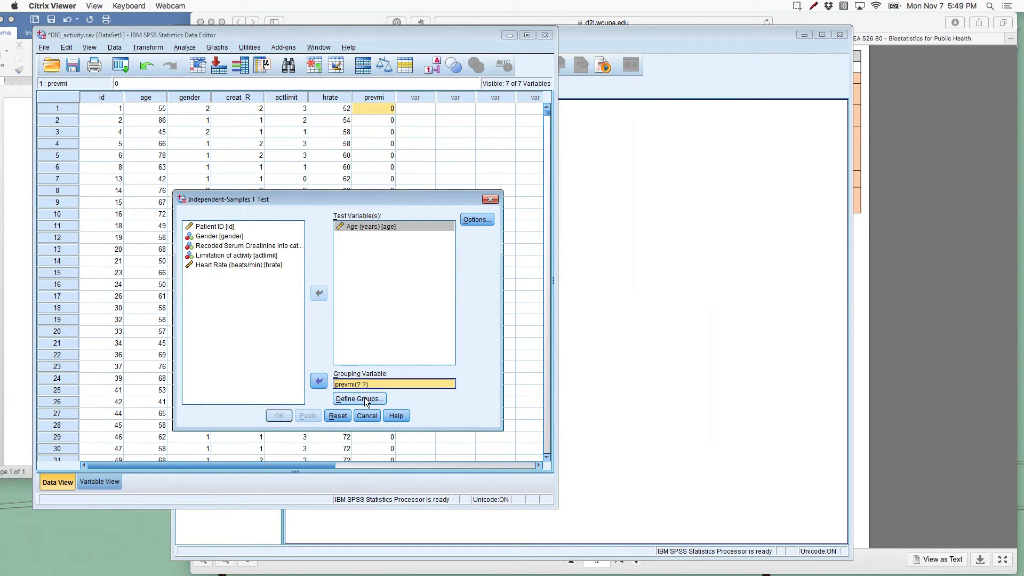
left_click(377, 399)
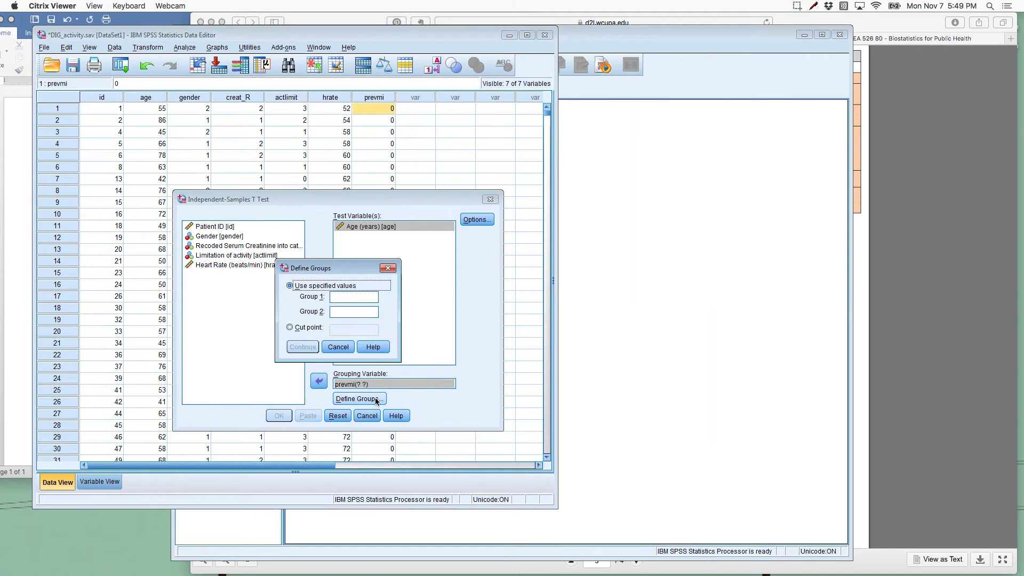
left_click(338, 302)
type("0")
key("Tab")
type("1")
left_click(308, 348)
left_click(304, 347)
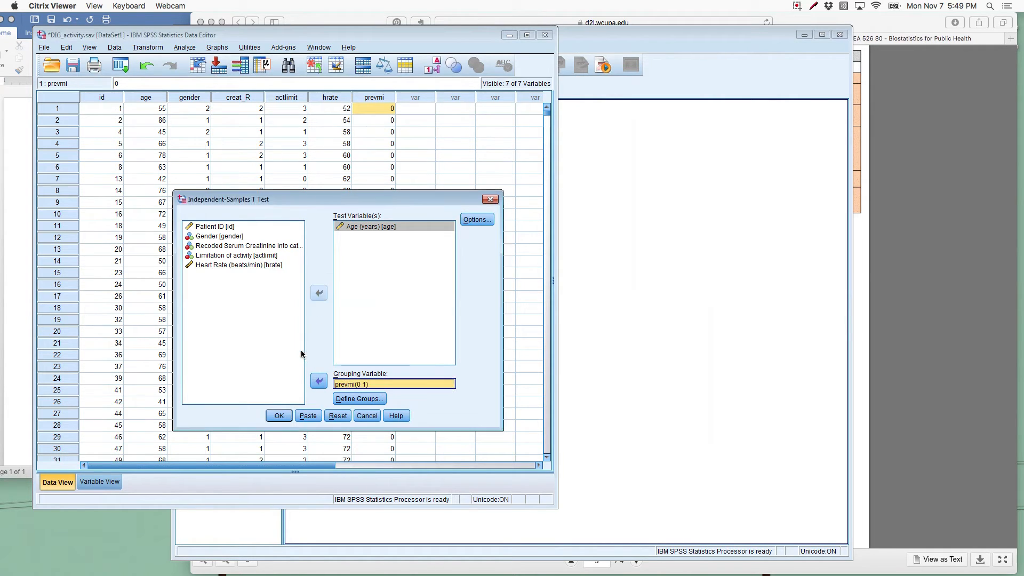
left_click(280, 418)
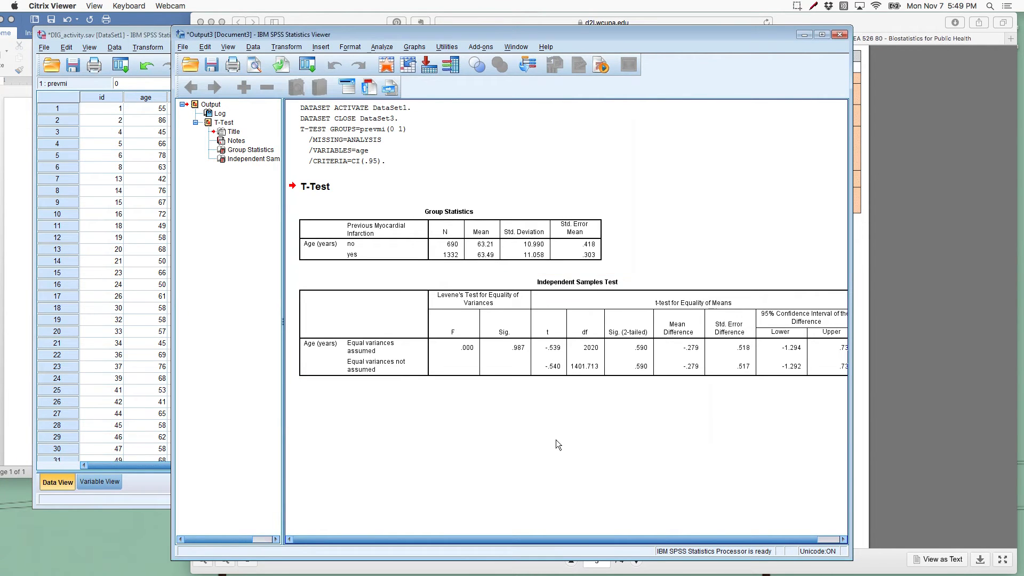
Step: Widen the output window and examine the Group Statistics and Independent Samples Test tables in full
left_click(925, 352)
left_click_drag(925, 351, 959, 346)
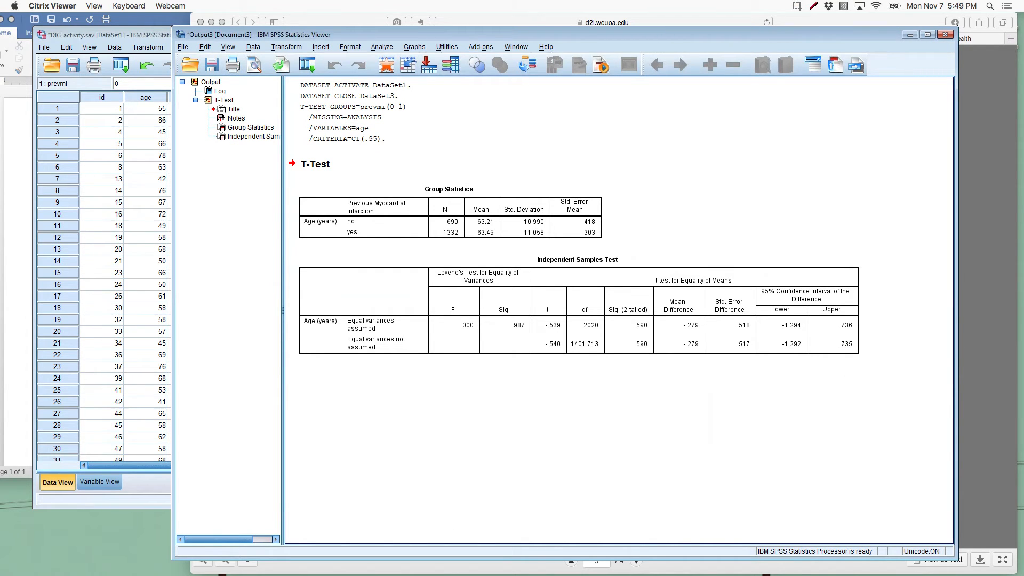
mouse_move(437, 569)
left_click(497, 230)
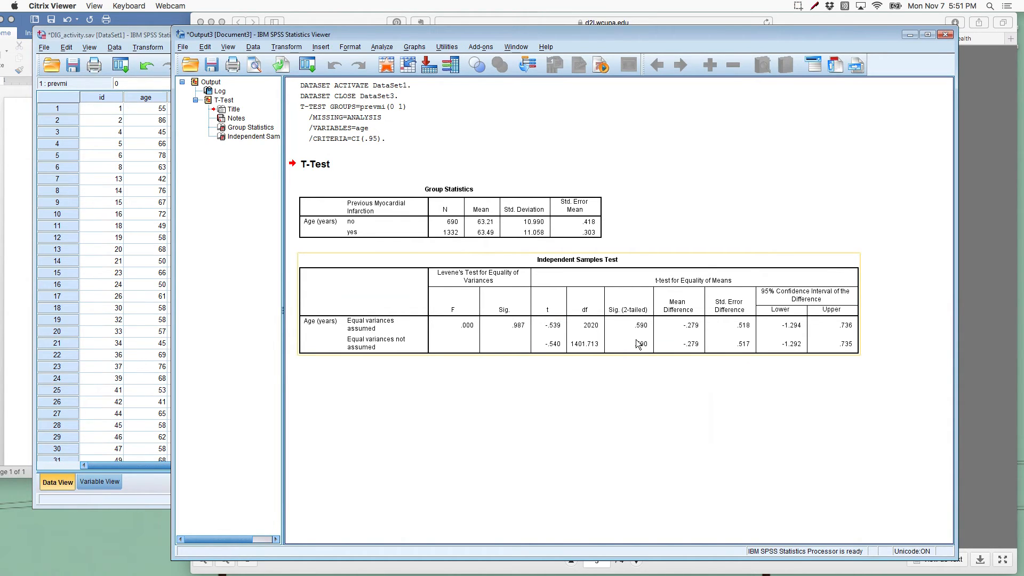
left_click(630, 392)
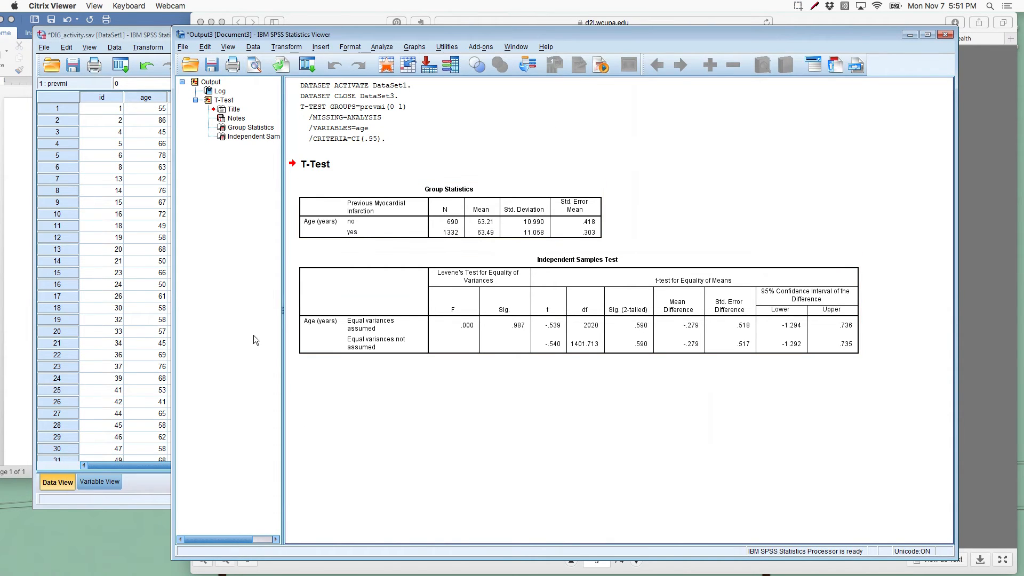
Step: Switch to the Word document and start a new paragraph with the words "Equal variances assumed"
left_click(14, 193)
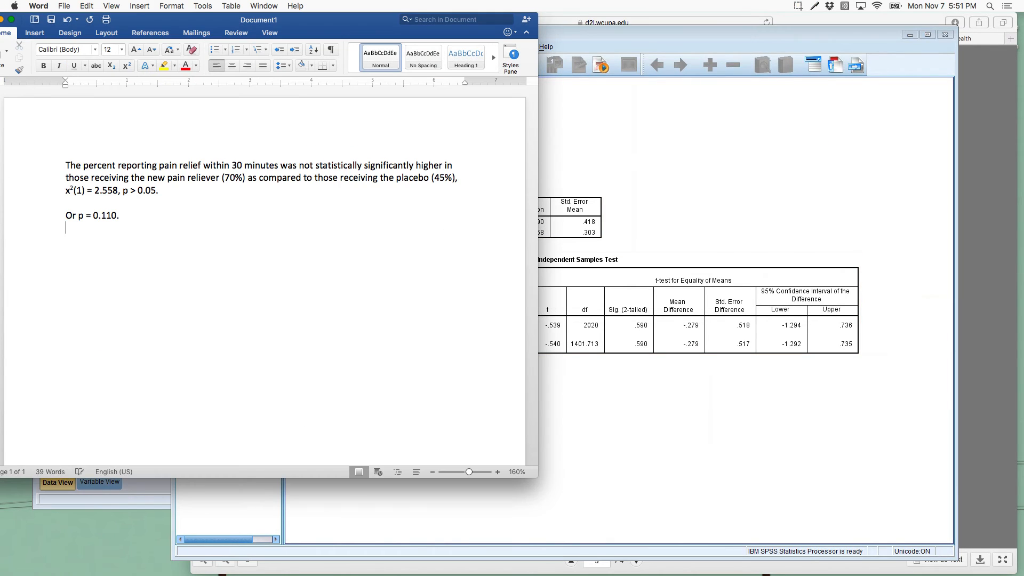
key("Return")
type("Eqqual variances row")
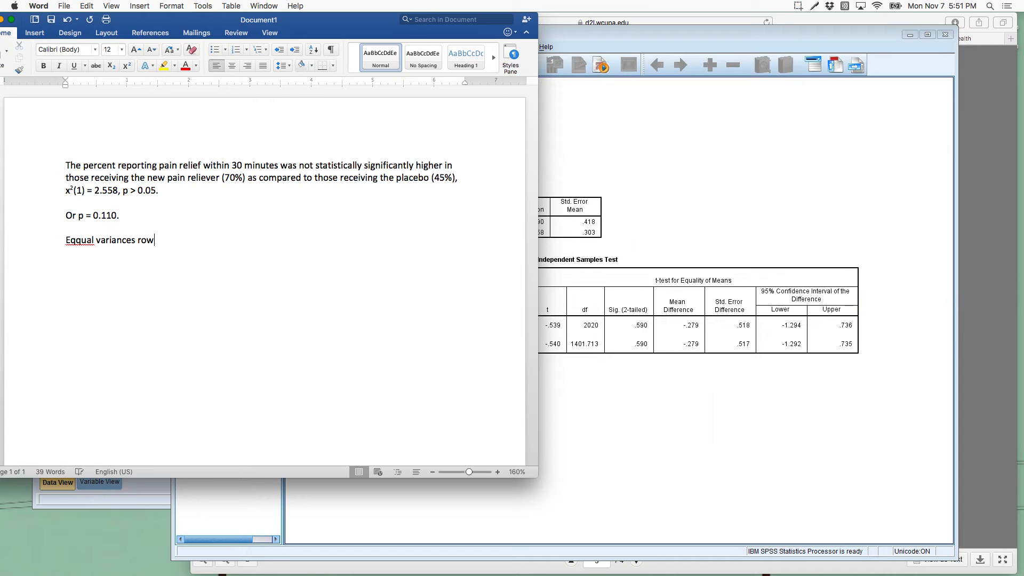
key("BackSpace")
key("BackSpace")
key("BackSpace")
type("assumed")
Step: Check the variance row labels in the SPSS t-test table, and correct the spelling of "Equal" in the Word paragraph
left_click(635, 326)
left_click(358, 335)
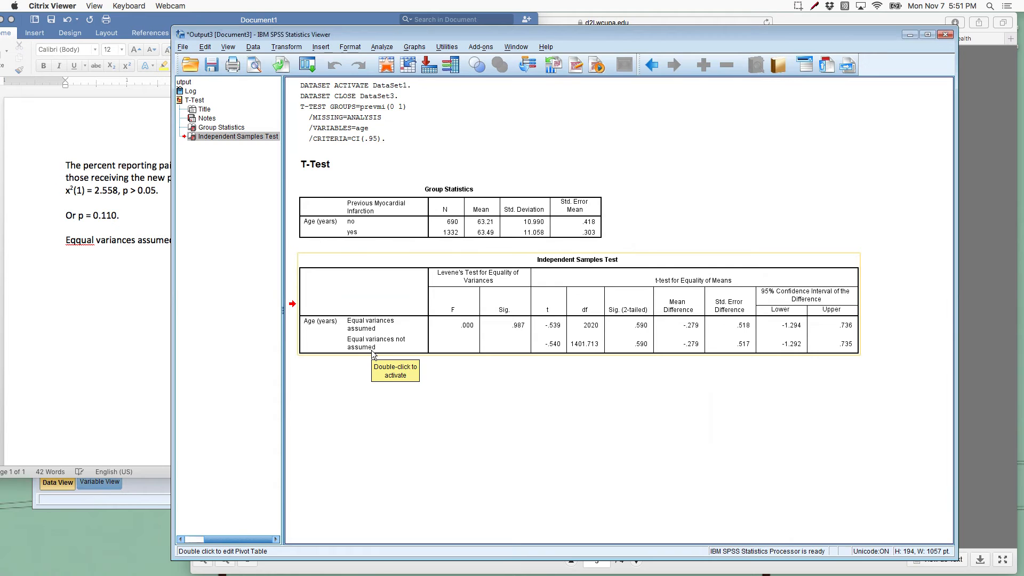
left_click(133, 403)
left_click(79, 240)
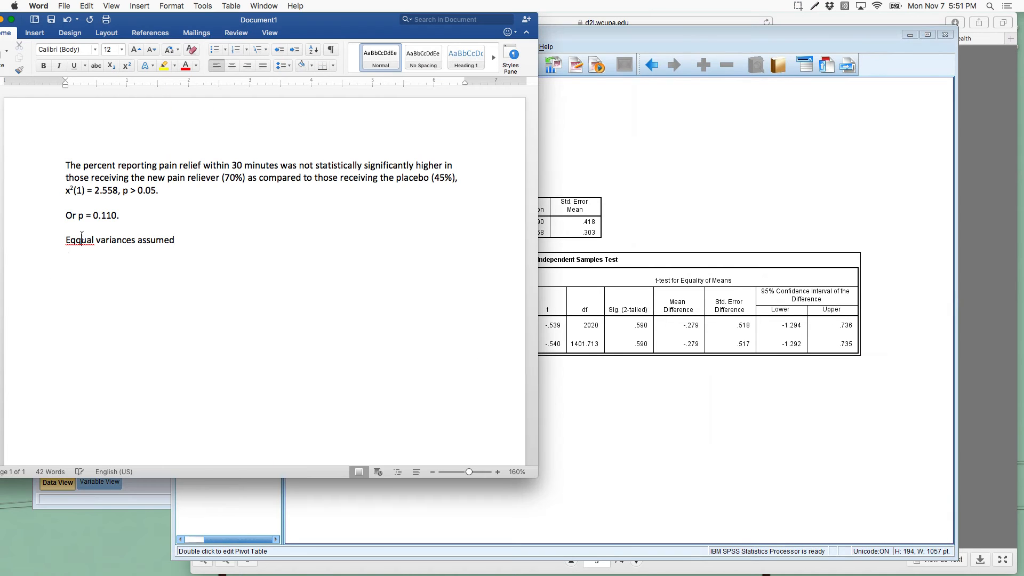
key("BackSpace")
left_click(233, 248)
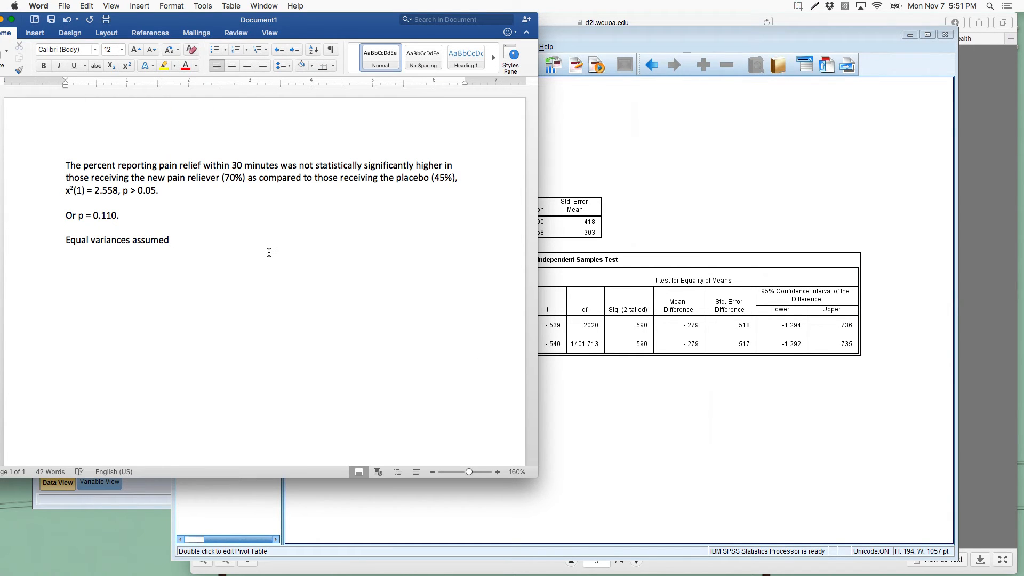
Step: Continue the sentence with ", an independent t-test found that age was NOT significantly different between those who"
type(", an independent t-t")
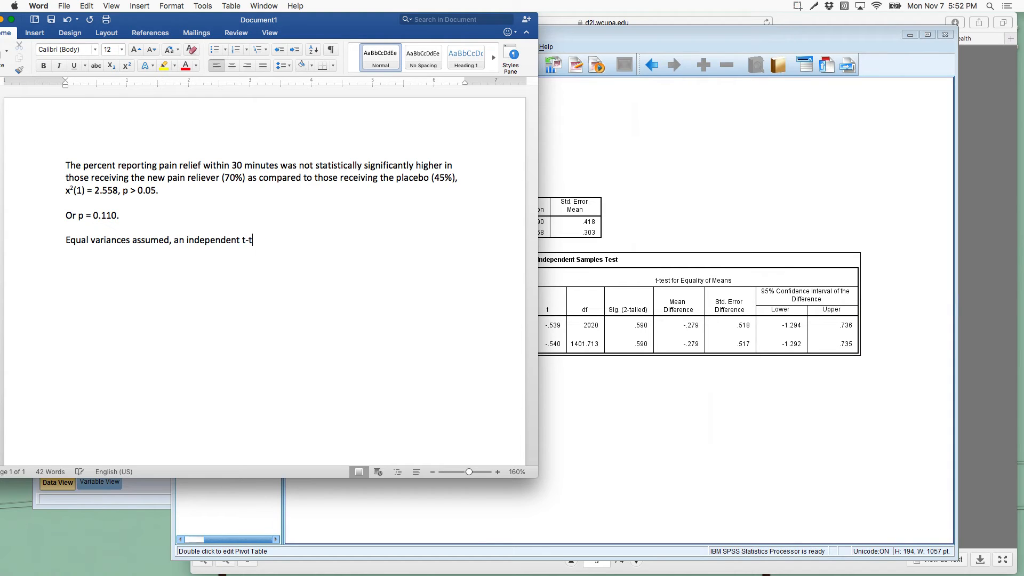
type("est found that age was NOT st")
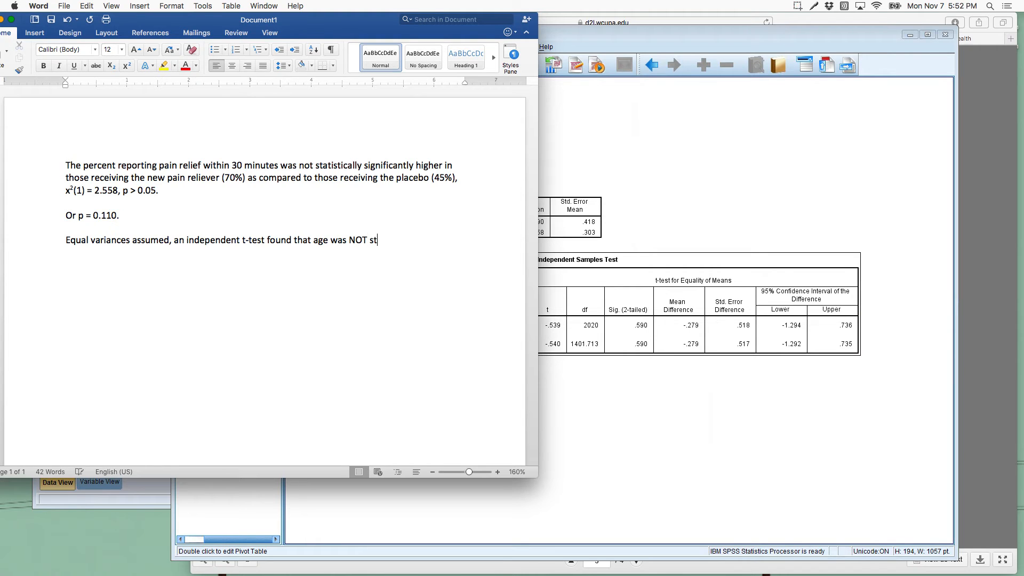
key("BackSpace")
key("BackSpace")
type("significantly different betw")
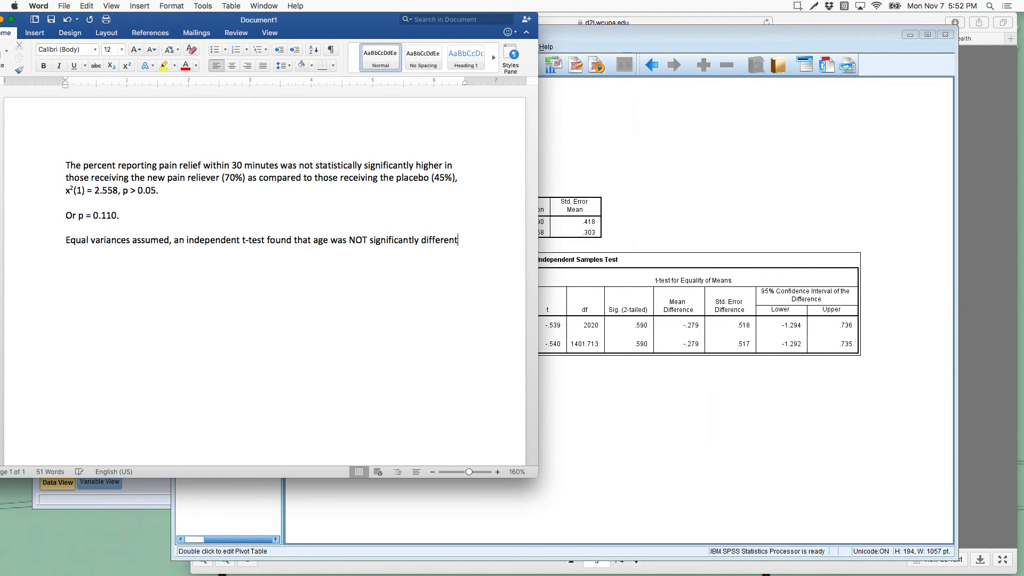
type("een those who")
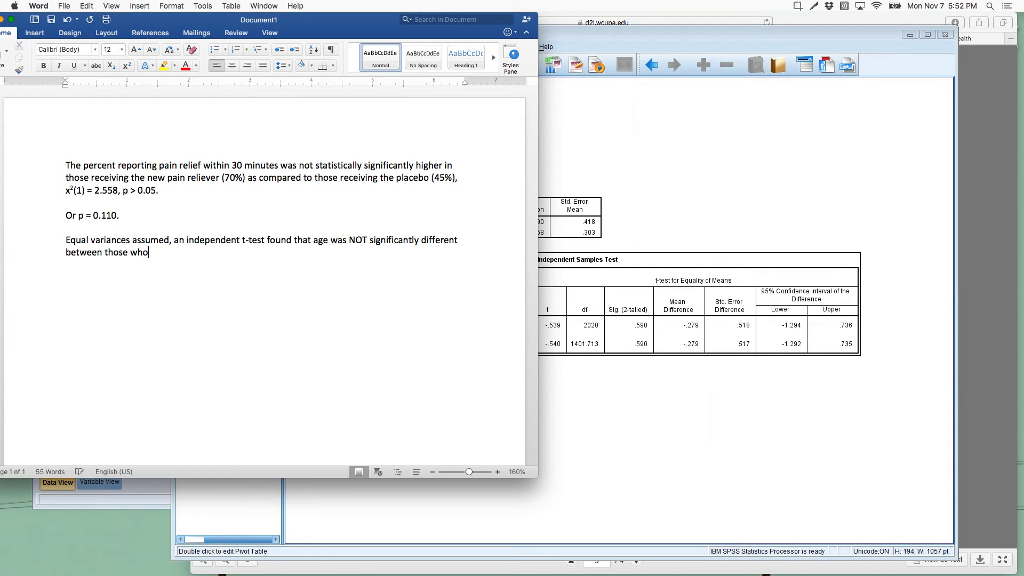
Step: Replace the sentence's last word "who" with "with a normal serum creatinine level (M="
key("BackSpace")
key("BackSpace")
key("BackSpace")
type("with a normal serum creat")
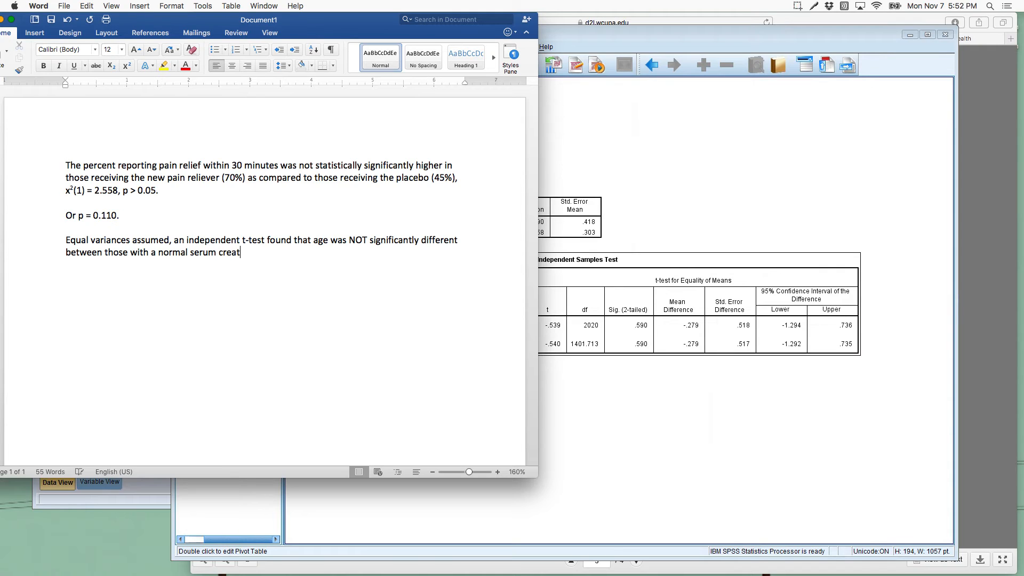
type("inine level (M=")
Step: Move the SPSS output window beside the Word text and compare the drafted sentence with the Group Statistics table
left_click(612, 232)
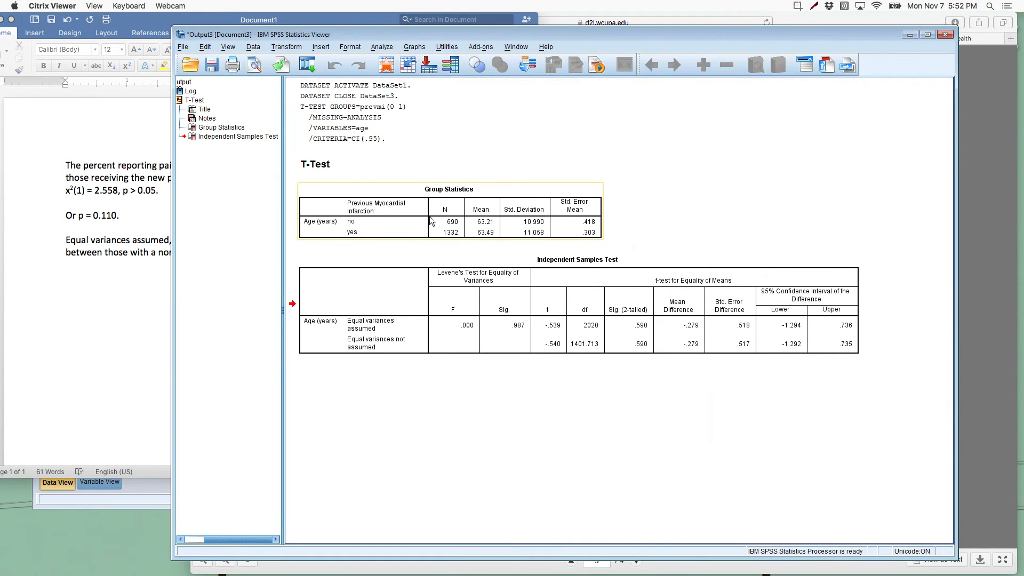
left_click_drag(520, 32, 679, 20)
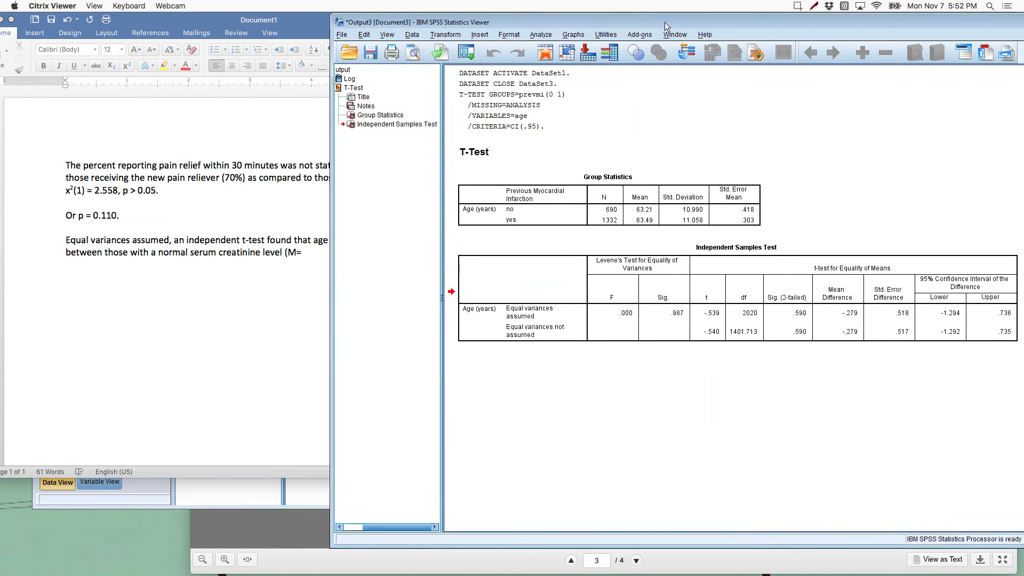
left_click(283, 279)
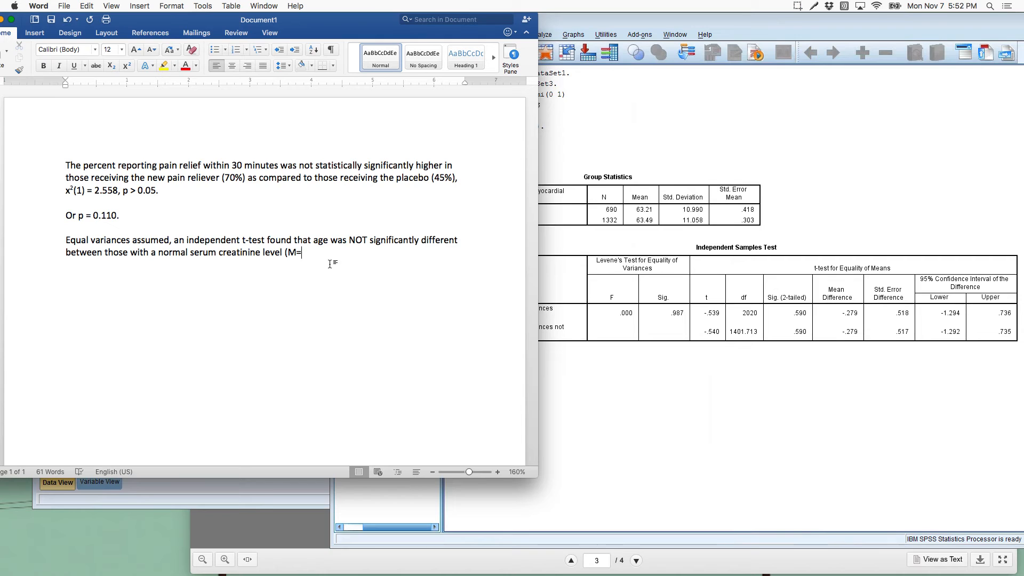
left_click(570, 263)
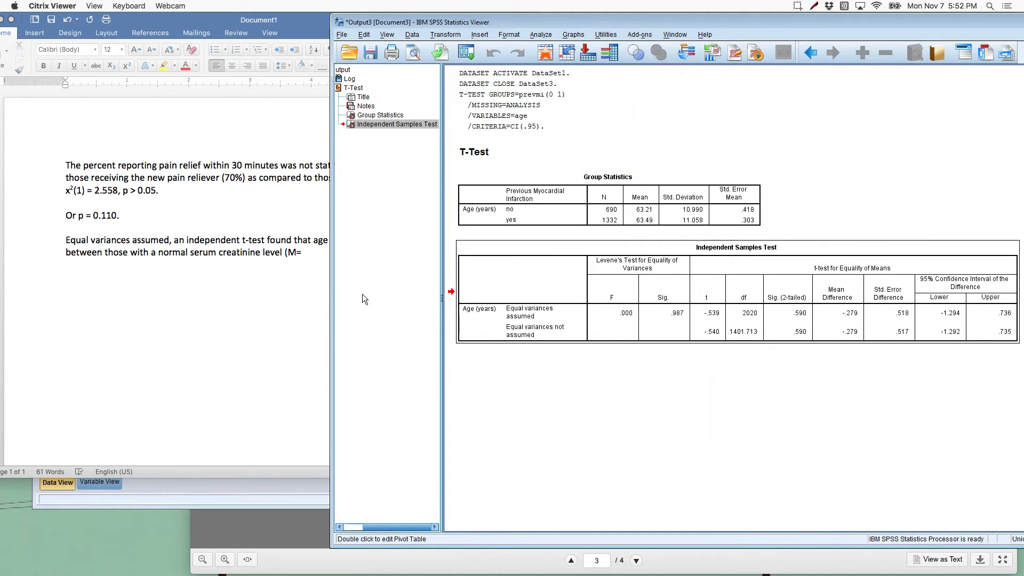
left_click(319, 243)
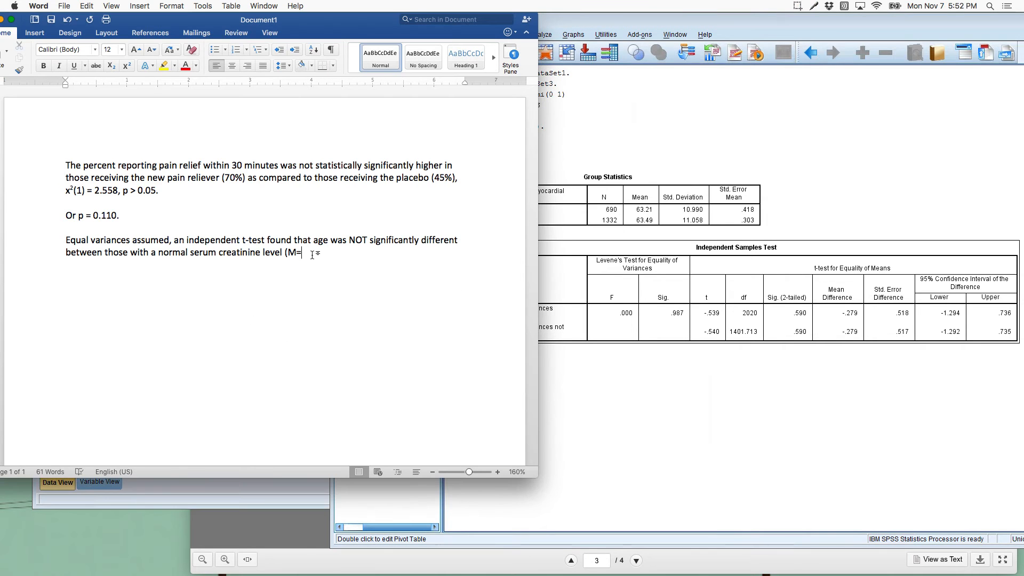
Step: Replace "normal serum creatinine level (M=" at the end of the Word sentence with "MI ("
left_click_drag(315, 252, 186, 252)
key("BackSpace")
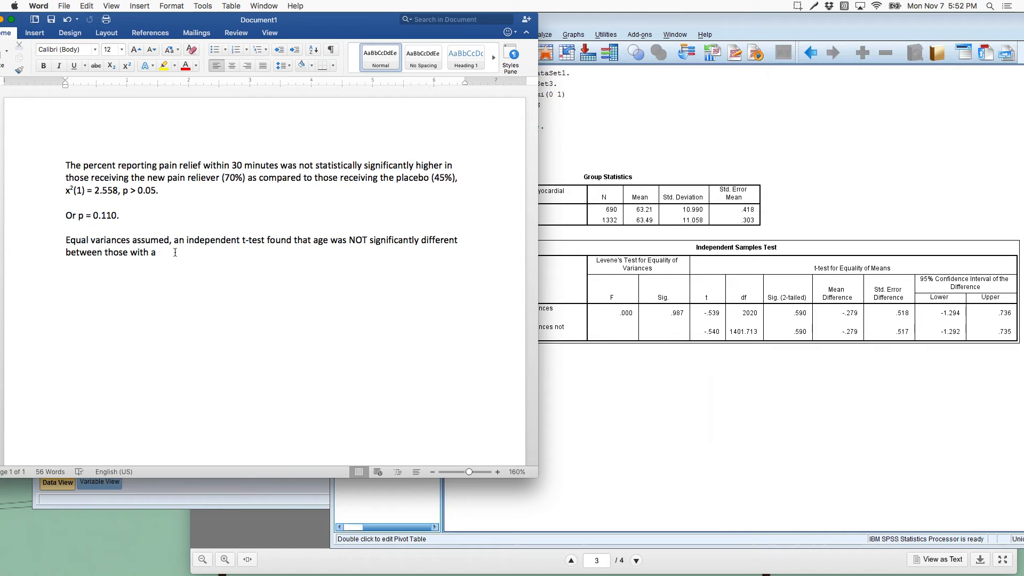
left_click(609, 363)
left_click(276, 343)
type("M")
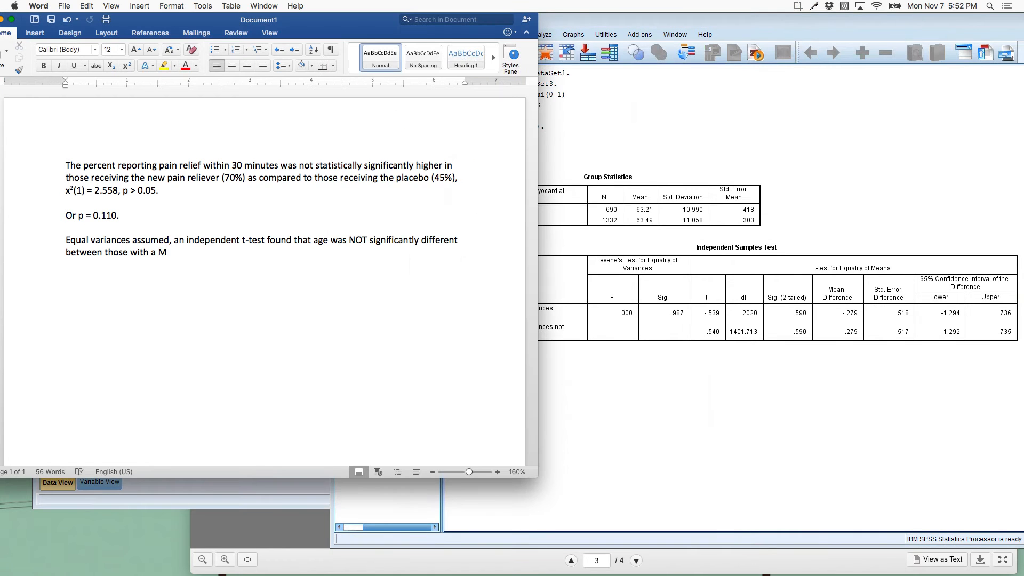
type("I (")
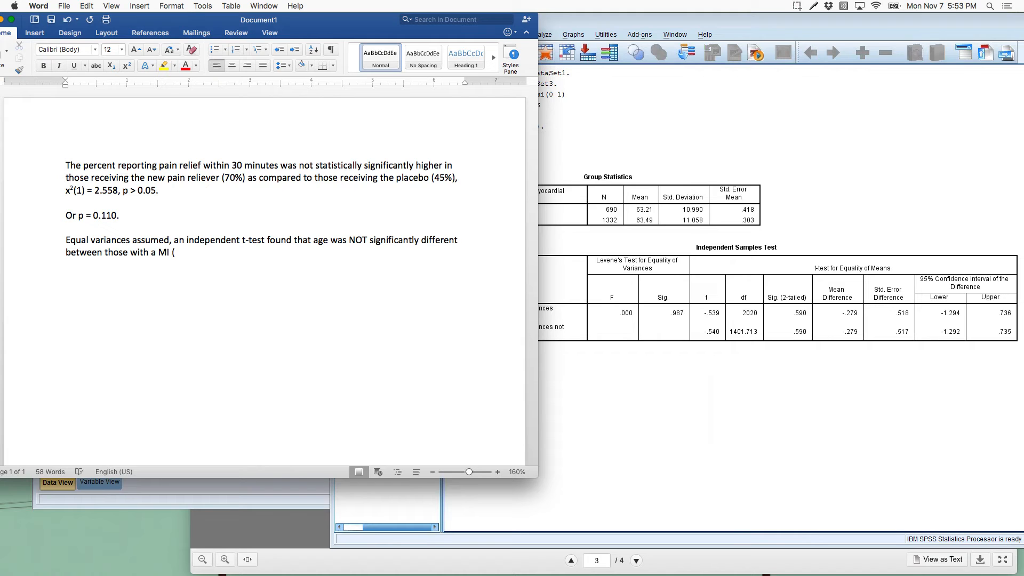
Step: Fill in the MI group's statistics in the parentheses as "M = 63.49, SD = 11.06"
left_click(691, 193)
left_click(281, 282)
type("6")
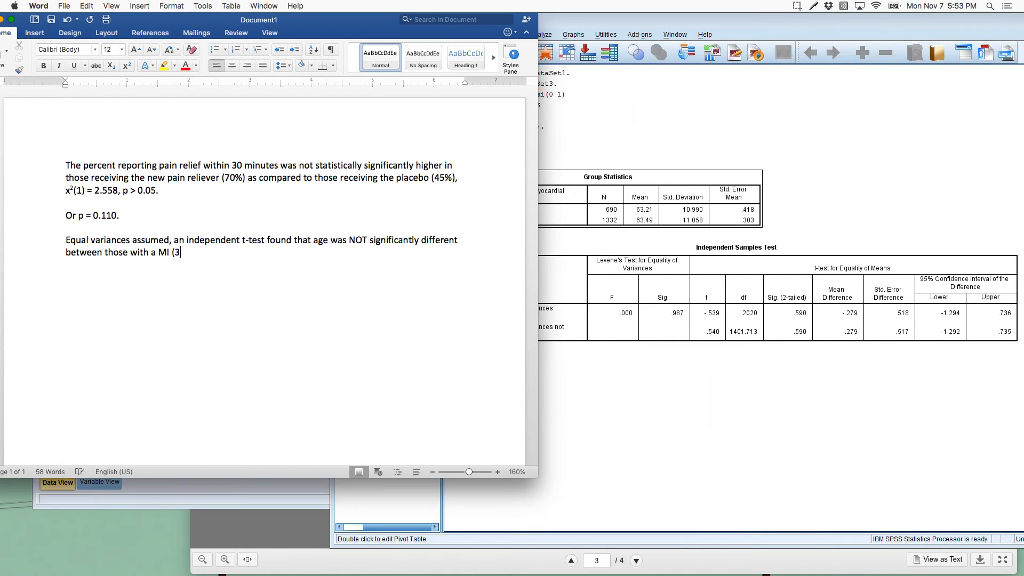
type("3.49(")
left_click(176, 253)
type("M =")
left_click(240, 254)
type(", SD = 11.06) and those ")
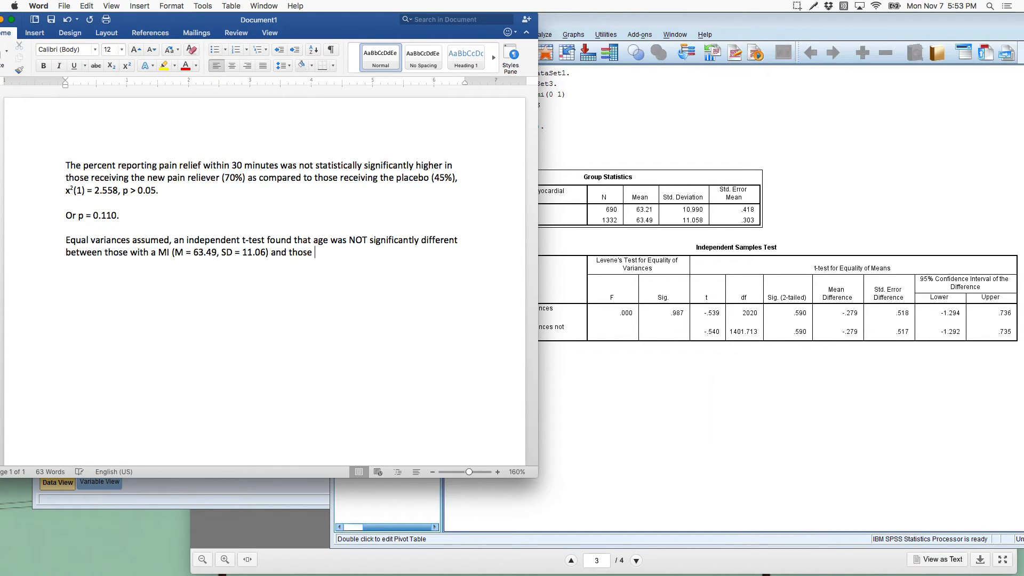
type("with")
Step: Continue the sentence with "and those who did not have a previous MI (M="
key("BackSpace")
key("BackSpace")
key("BackSpace")
key("BackSpace")
key("BackSpace")
type("who no")
key("BackSpace")
key("BackSpace")
type("did not have a previous MI (M")
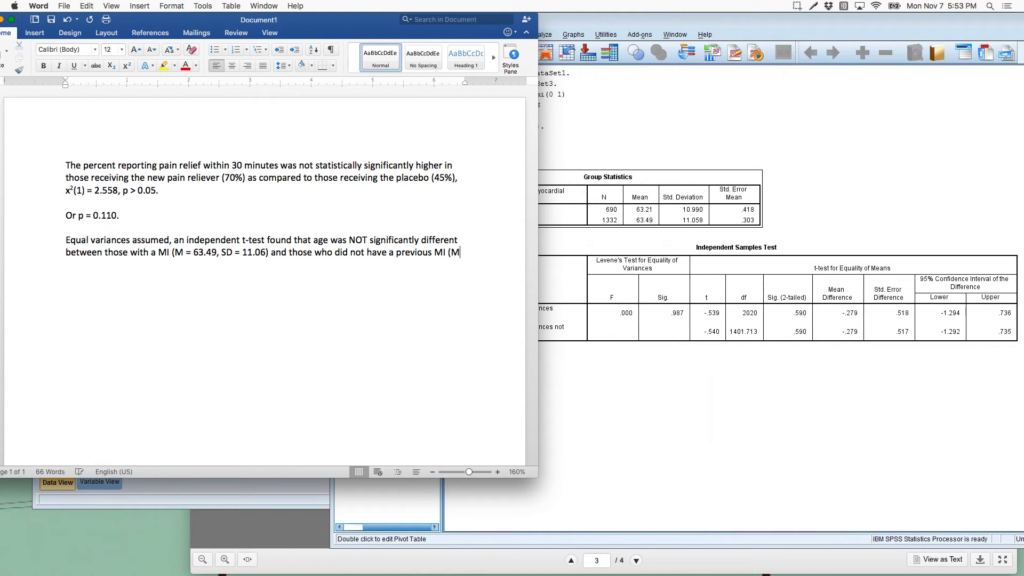
type("=63.21")
type(",")
type(" SD +")
type(" 10.99)")
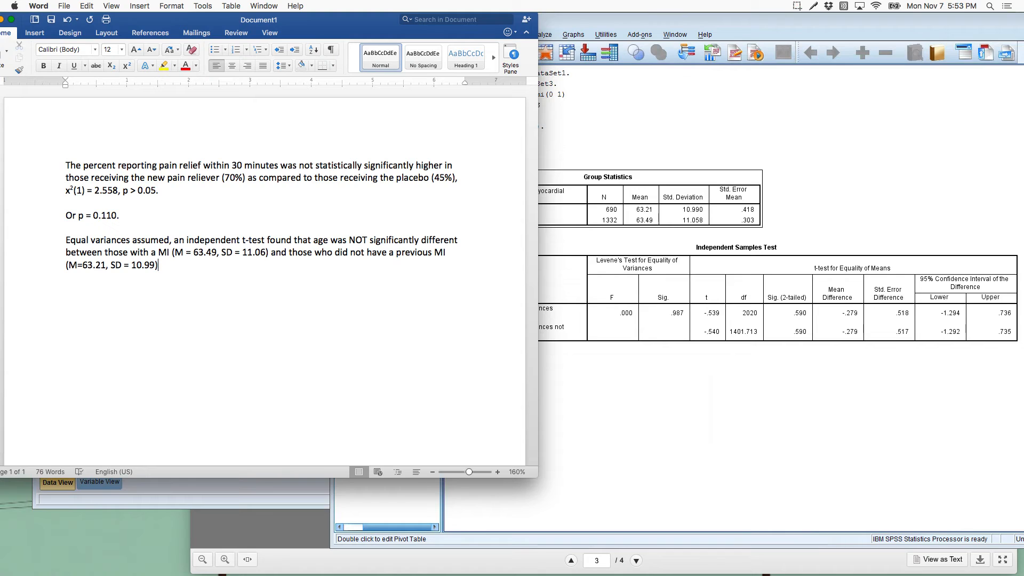
type(", t(")
Step: Finish the sentence with the test result ", t(2020) = -0.539, p = -0.590."
type("2020) = -0.539, p -0.590.")
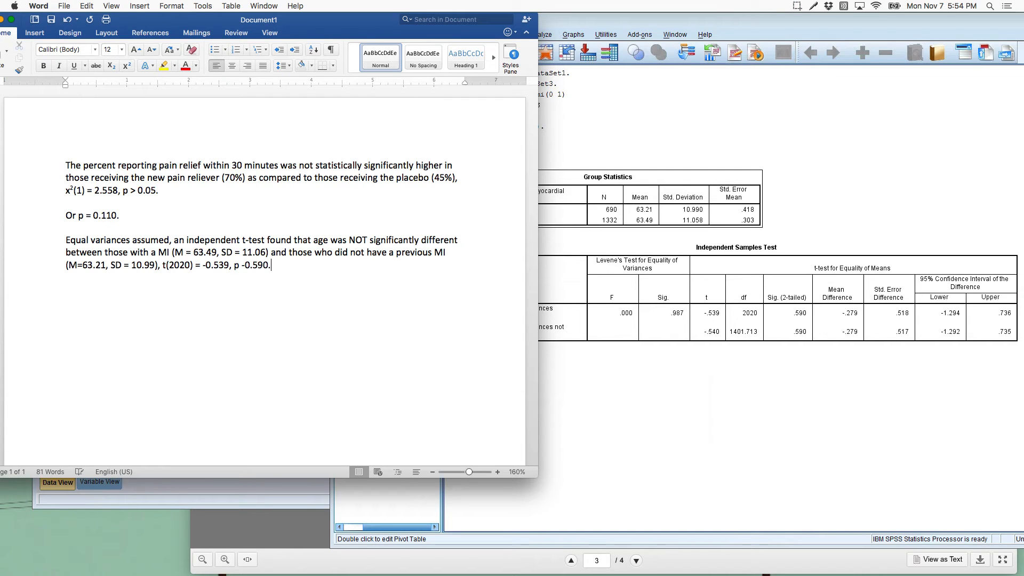
left_click(240, 265)
type("=")
Step: Add a separate line reading "OR p > 0.05." below the t-test paragraph
left_click(320, 282)
key("Return")
type("OR p > 0.05.")
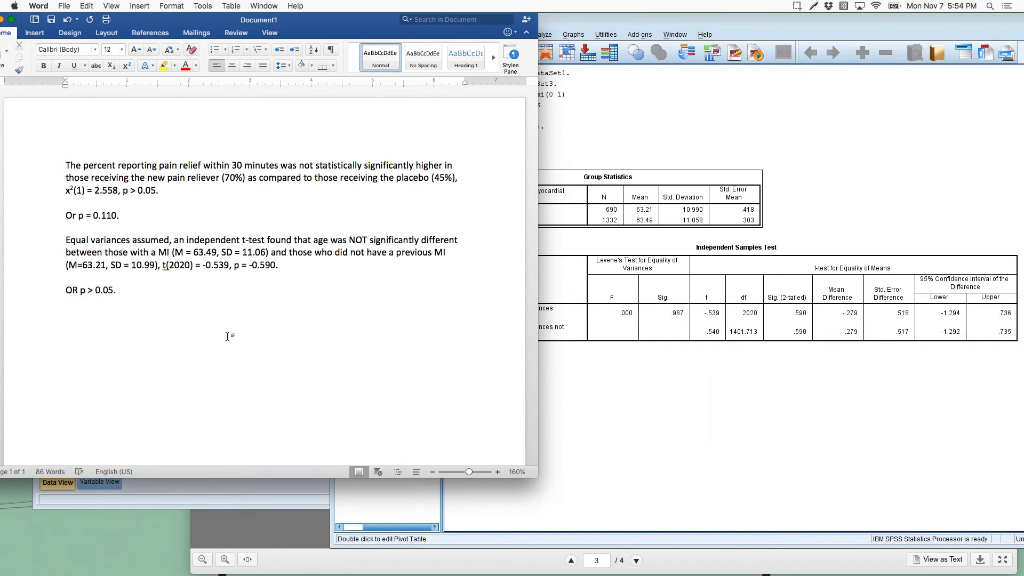
scroll(227, 336, "up", 3)
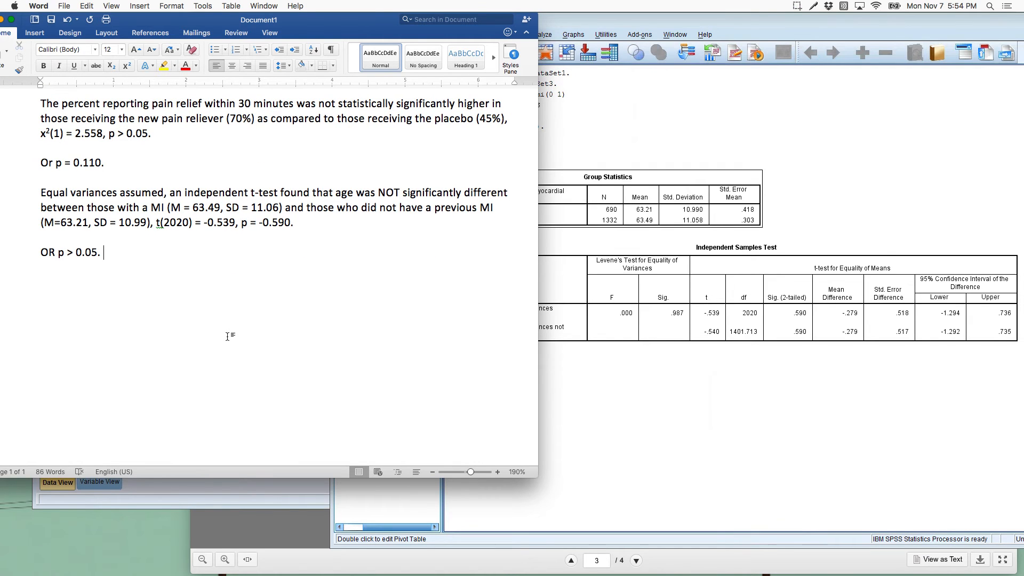
scroll(228, 336, "up", 2)
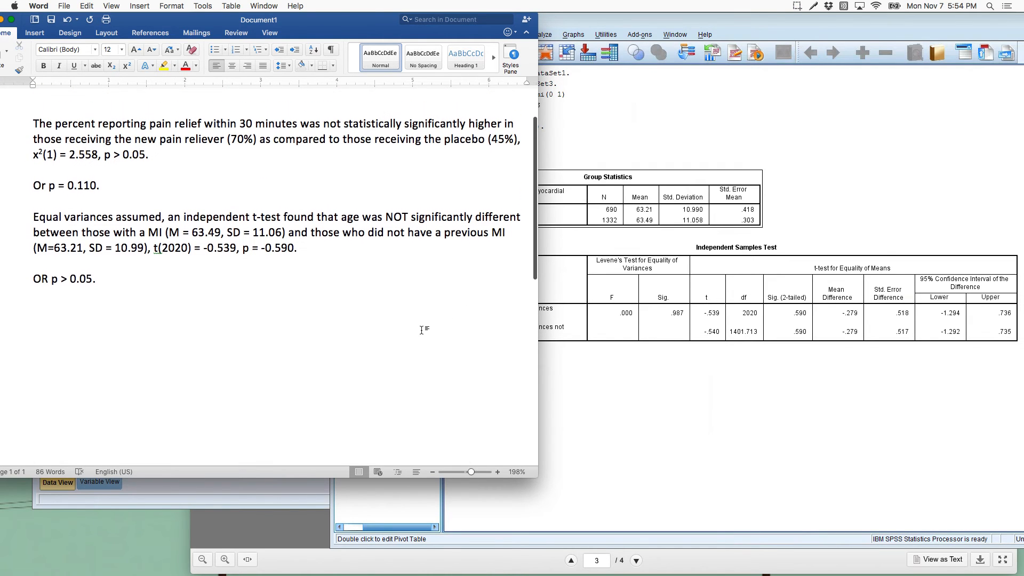
scroll(424, 329, "up", 1)
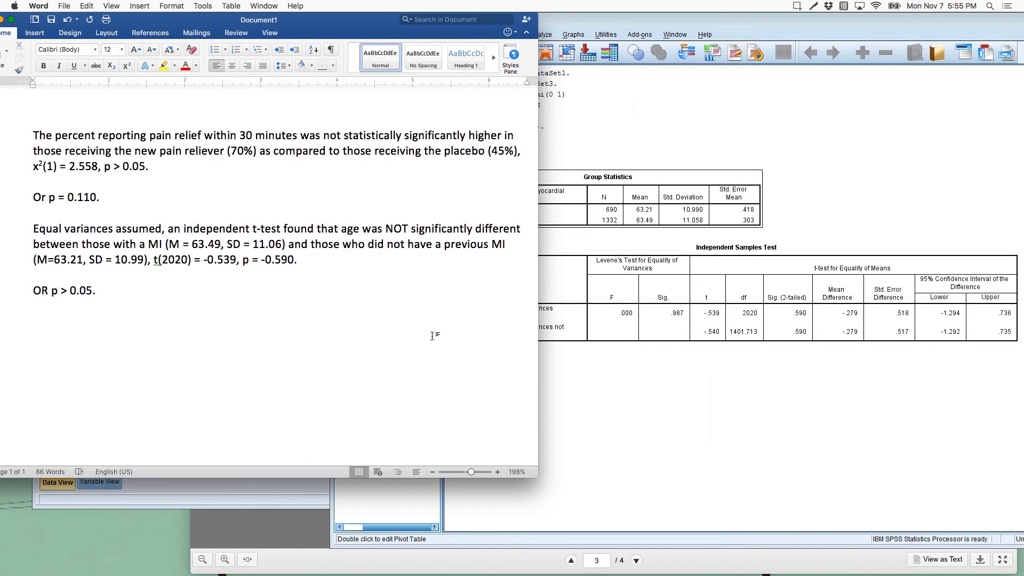
Step: Switch to the worksheet in Safari and read question b on whether serum creatinine differs by gender
mouse_move(647, 574)
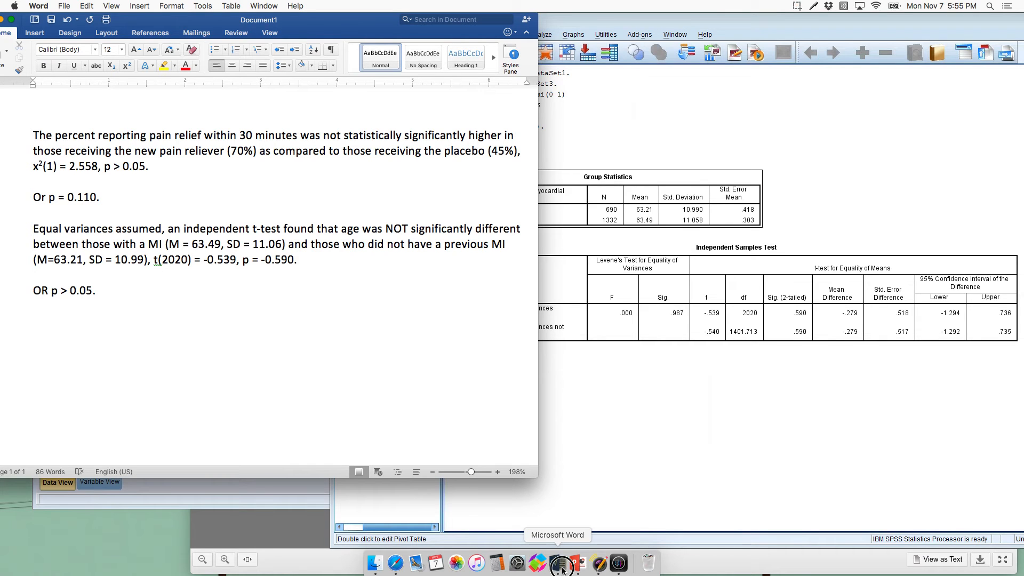
left_click(396, 563)
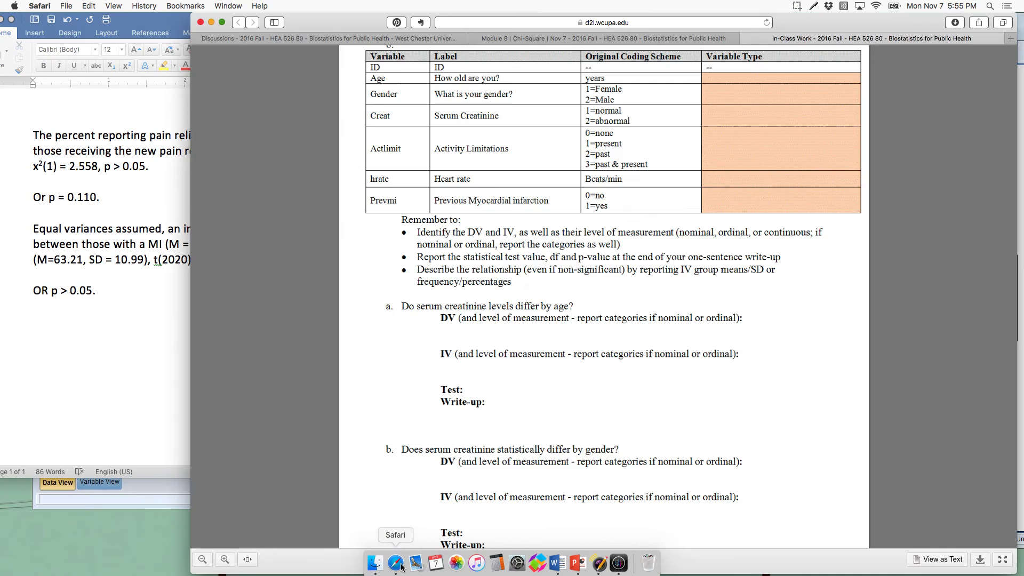
scroll(537, 345, "down", 3)
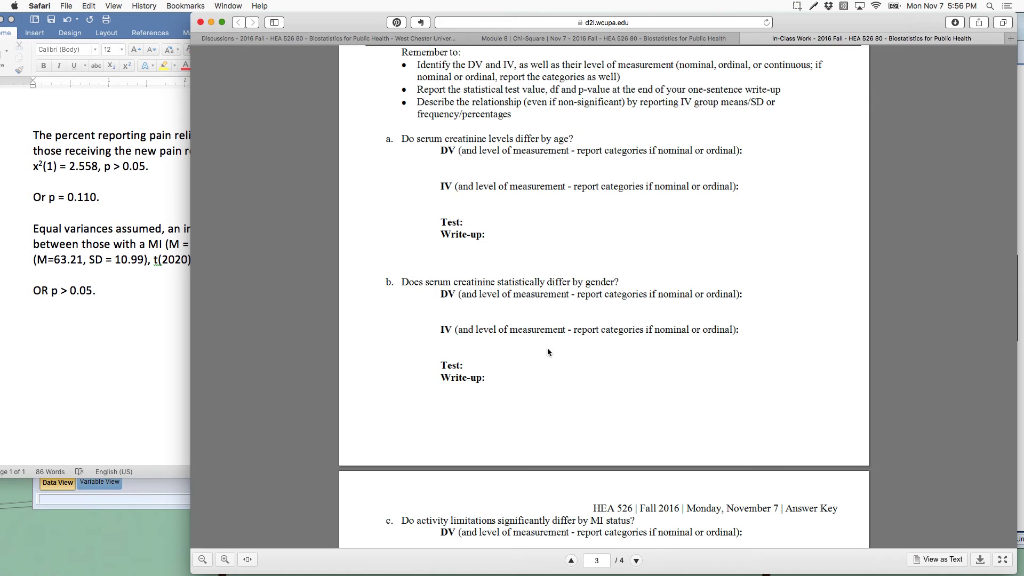
scroll(560, 368, "down", 1)
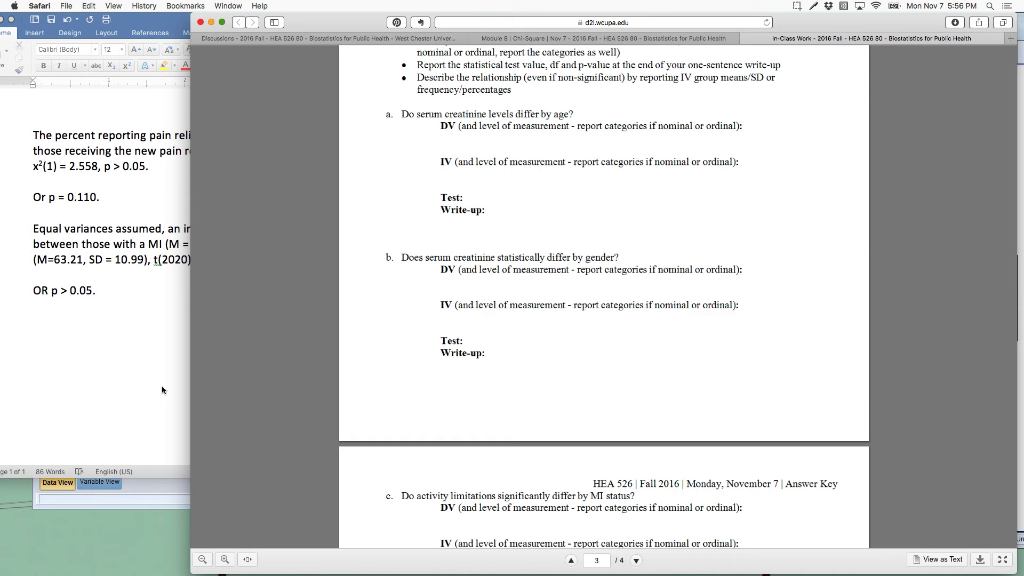
Step: Switch to SPSS and set up a Crosstabs analysis with Gender in the rows and Recoded Serum Creatinine in the columns
mouse_move(551, 573)
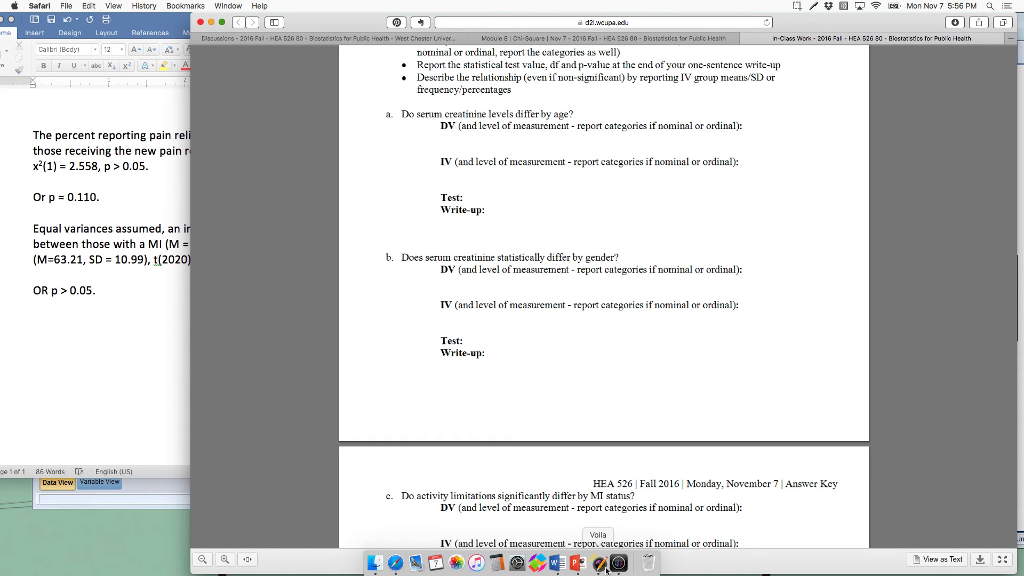
left_click(618, 563)
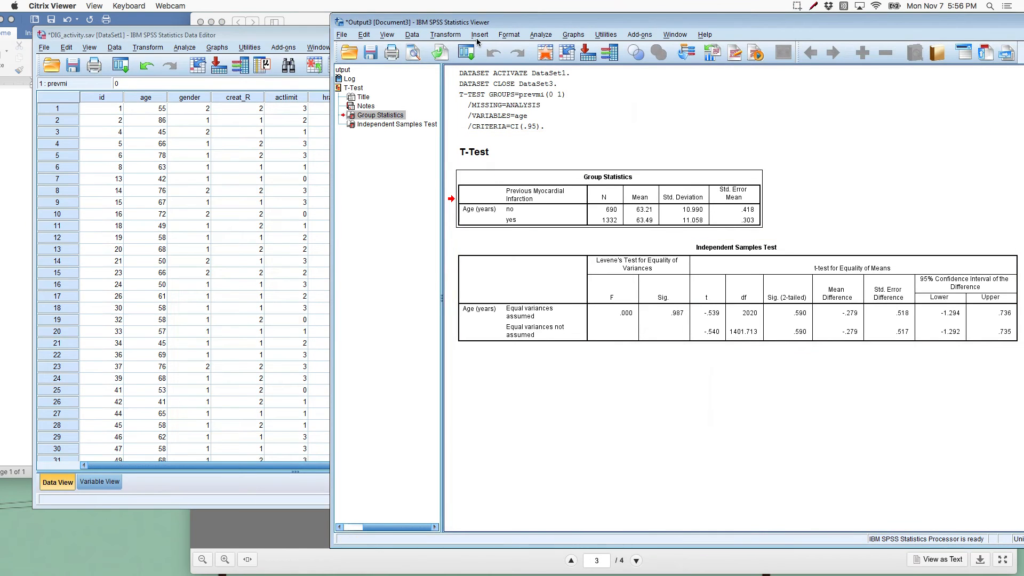
left_click(532, 35)
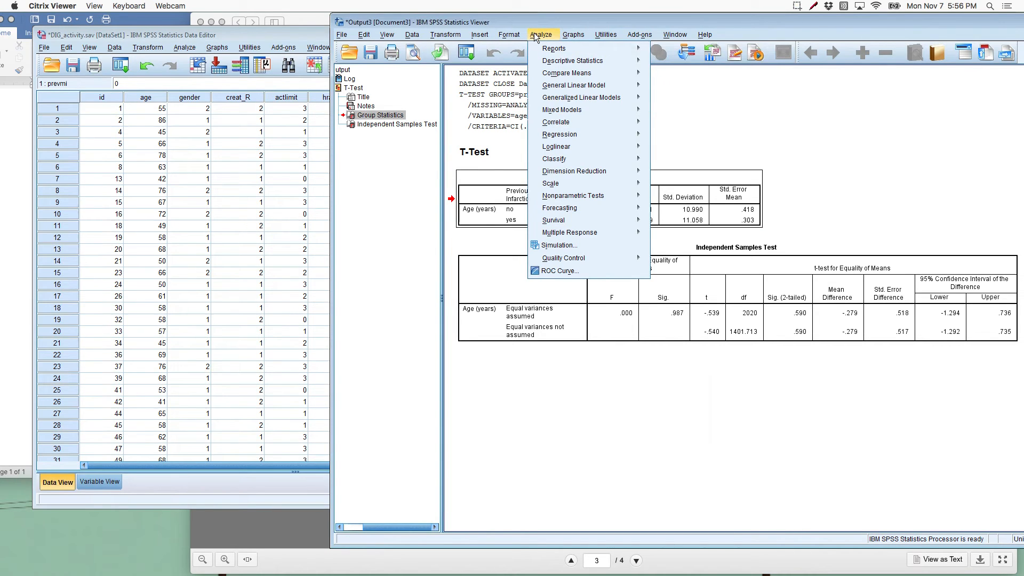
mouse_move(573, 62)
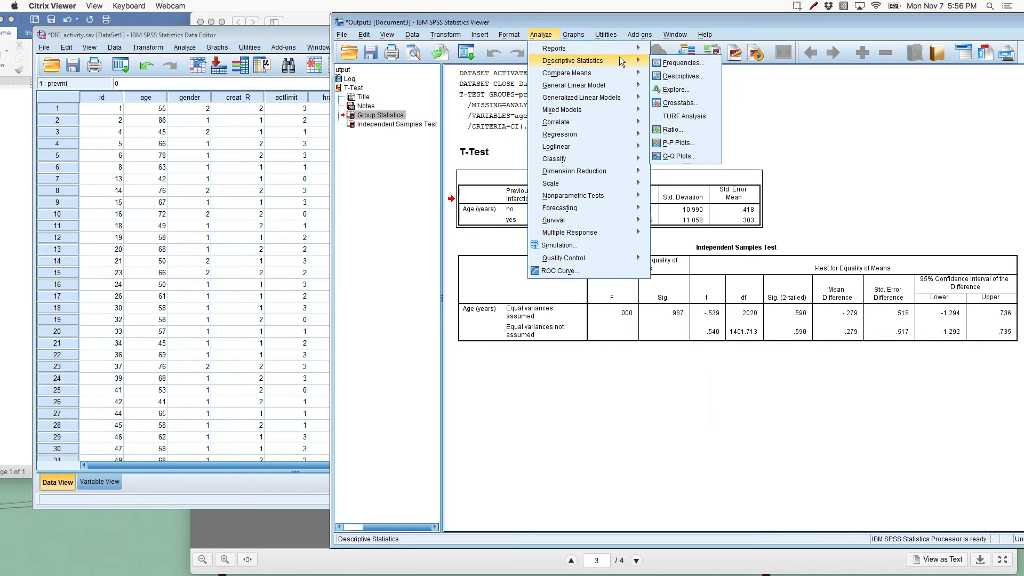
left_click(678, 103)
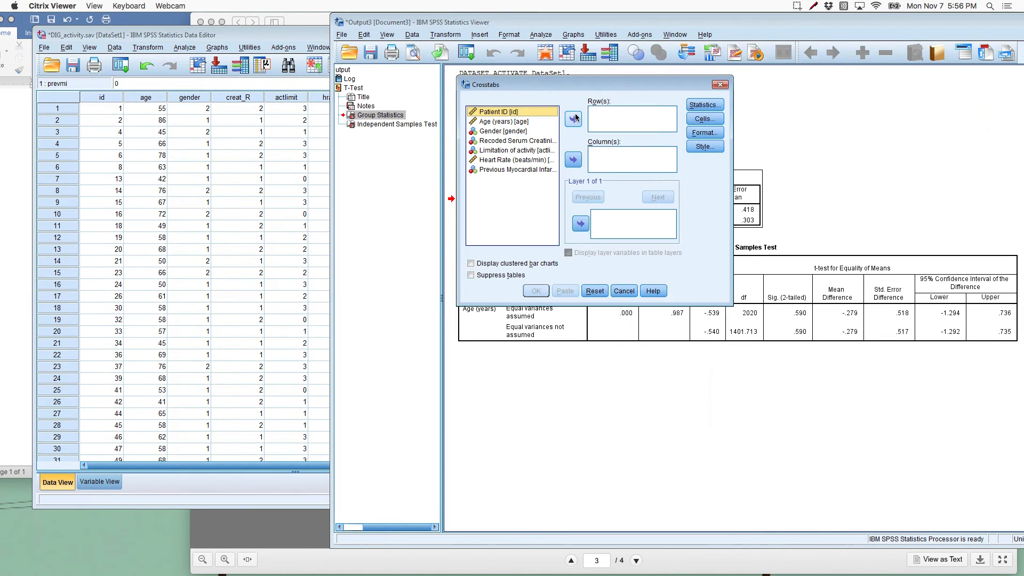
left_click_drag(539, 101, 312, 168)
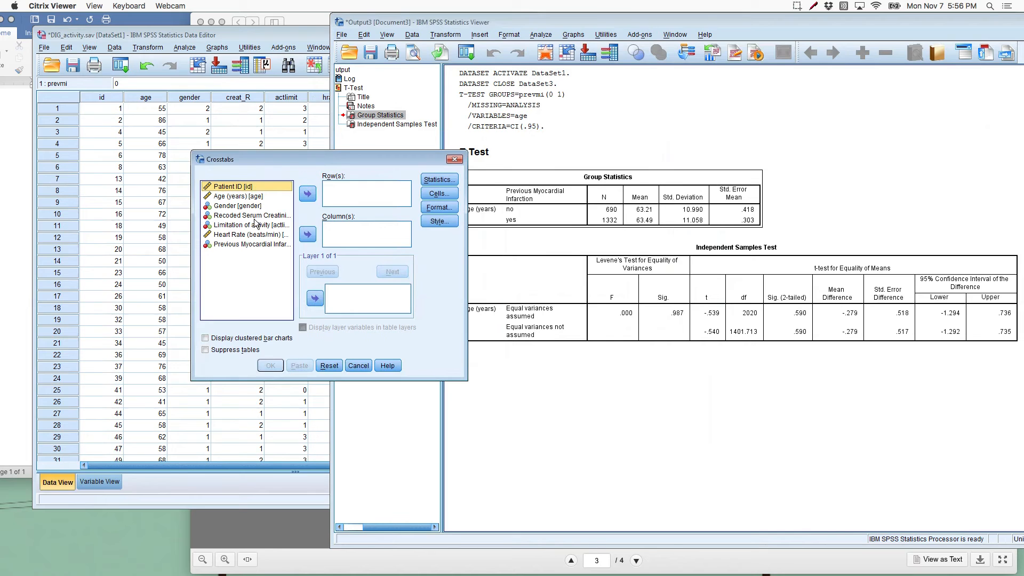
left_click(232, 206)
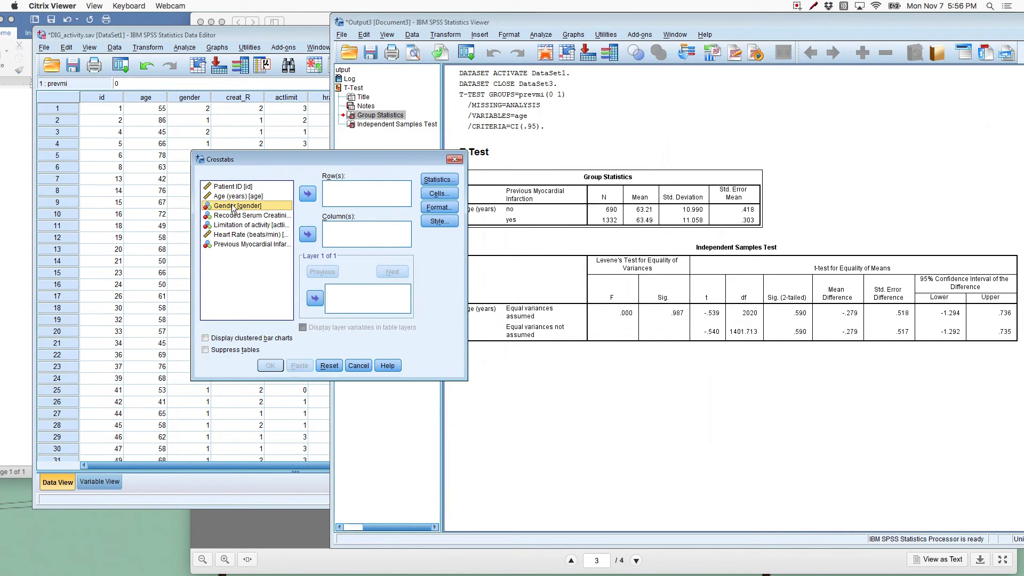
left_click(304, 194)
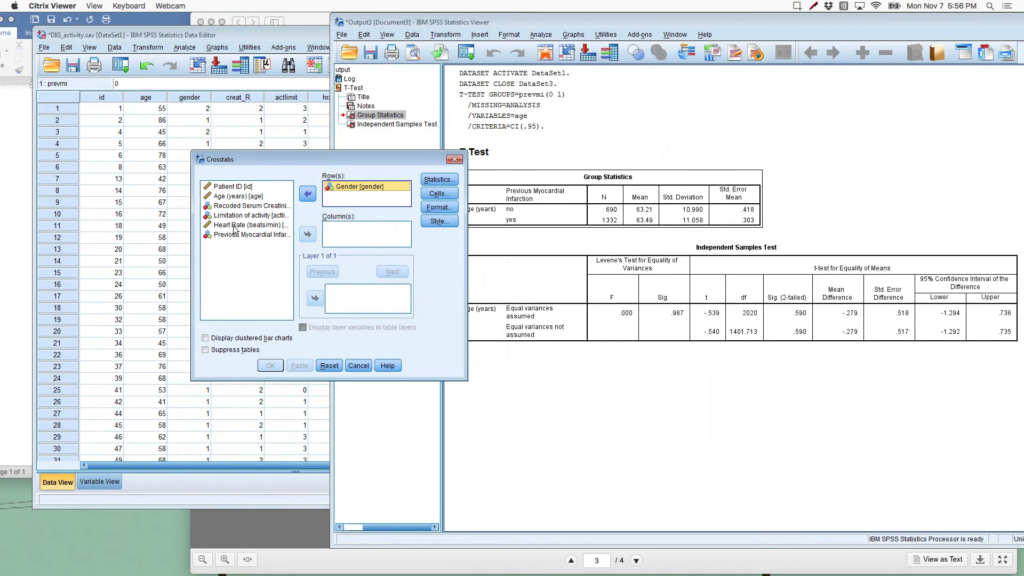
left_click(238, 206)
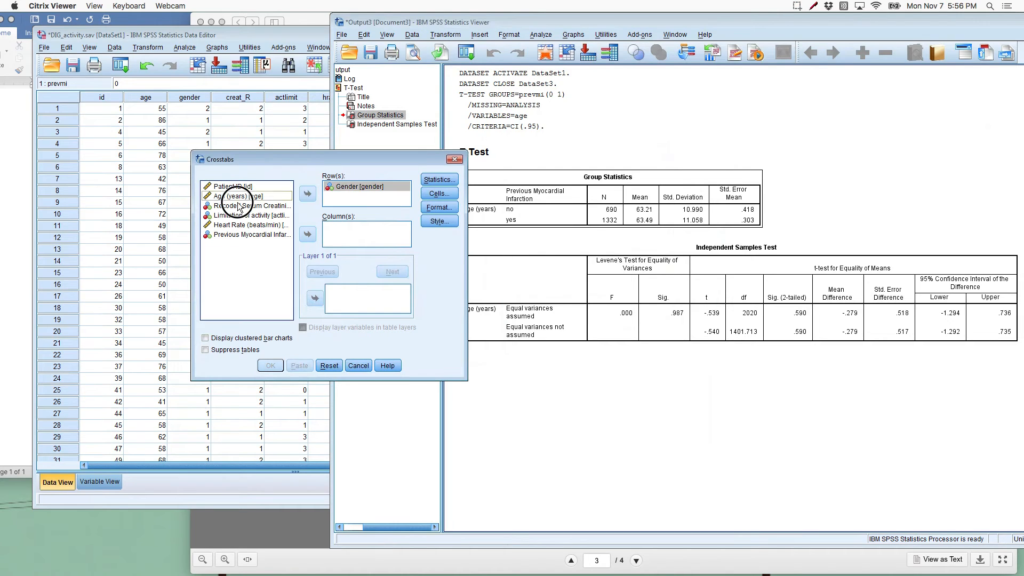
left_click(310, 230)
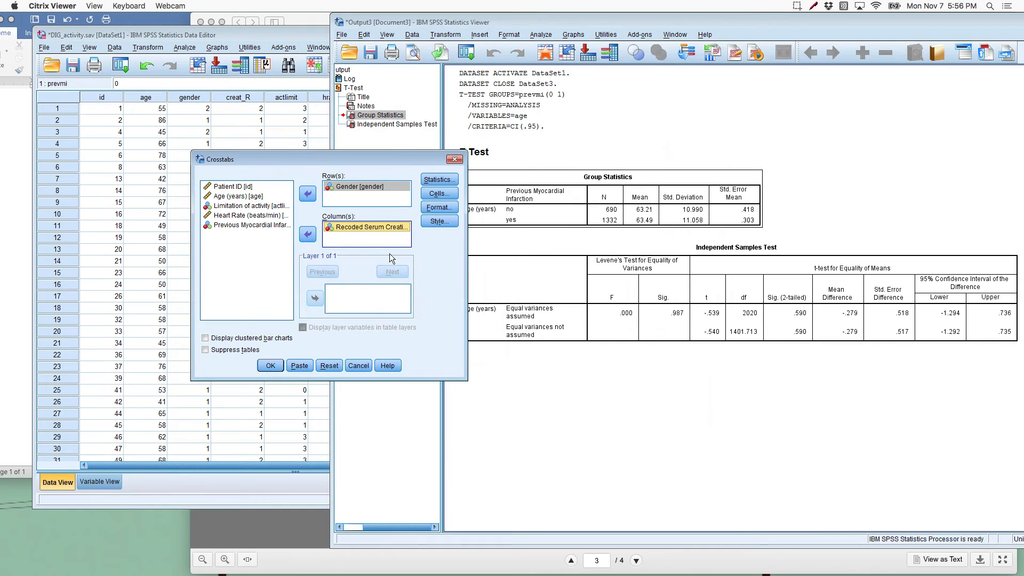
Step: Enable the Chi-square statistic for the crosstab
left_click(433, 194)
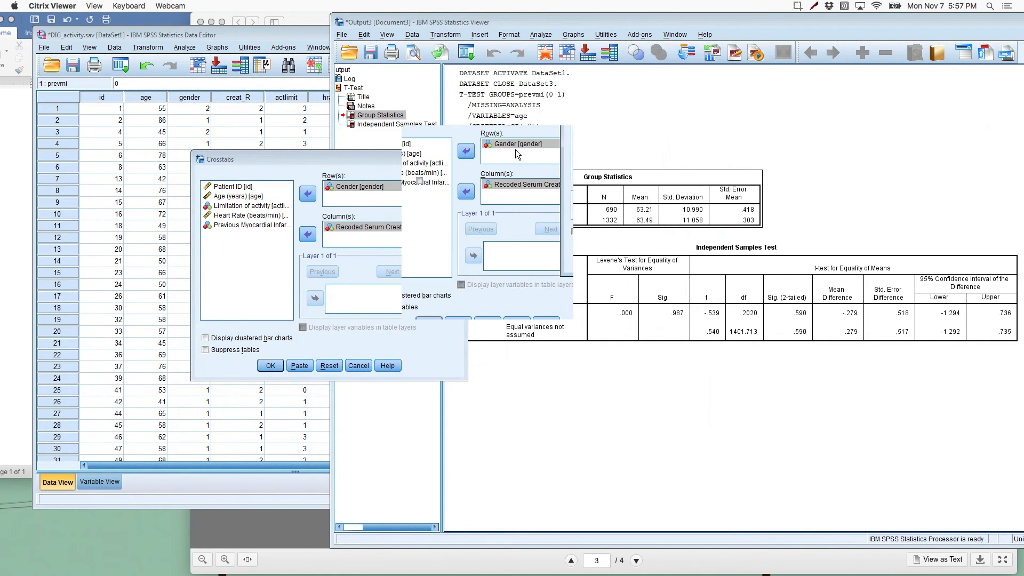
left_click_drag(468, 143, 423, 171)
left_click(426, 132)
left_click(379, 164)
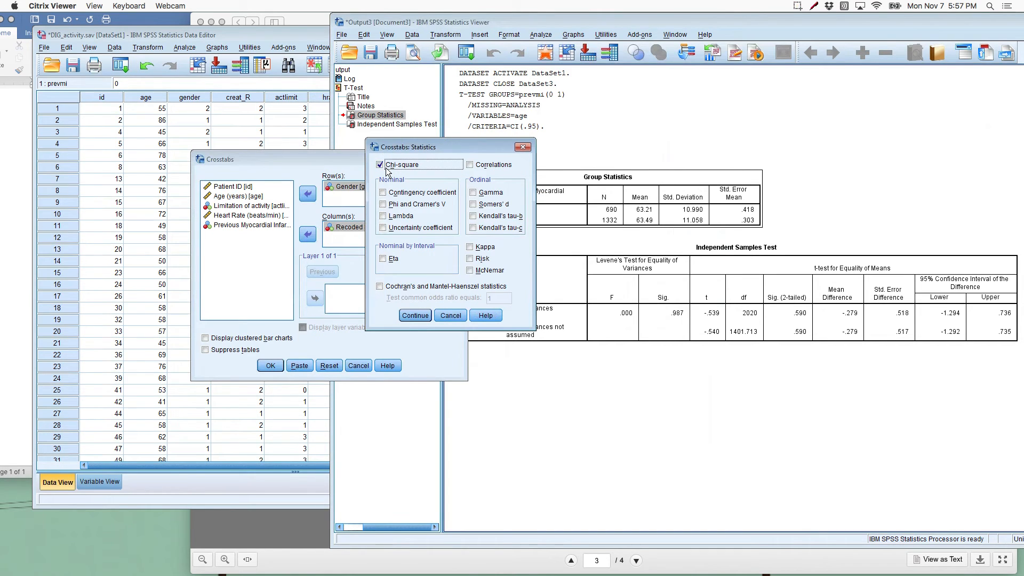
left_click(415, 317)
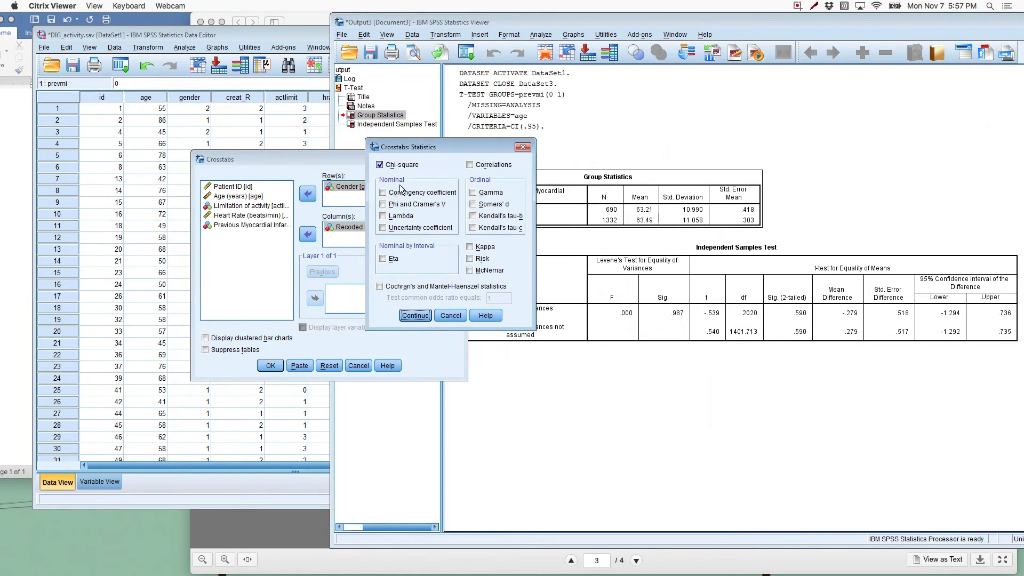
left_click(415, 315)
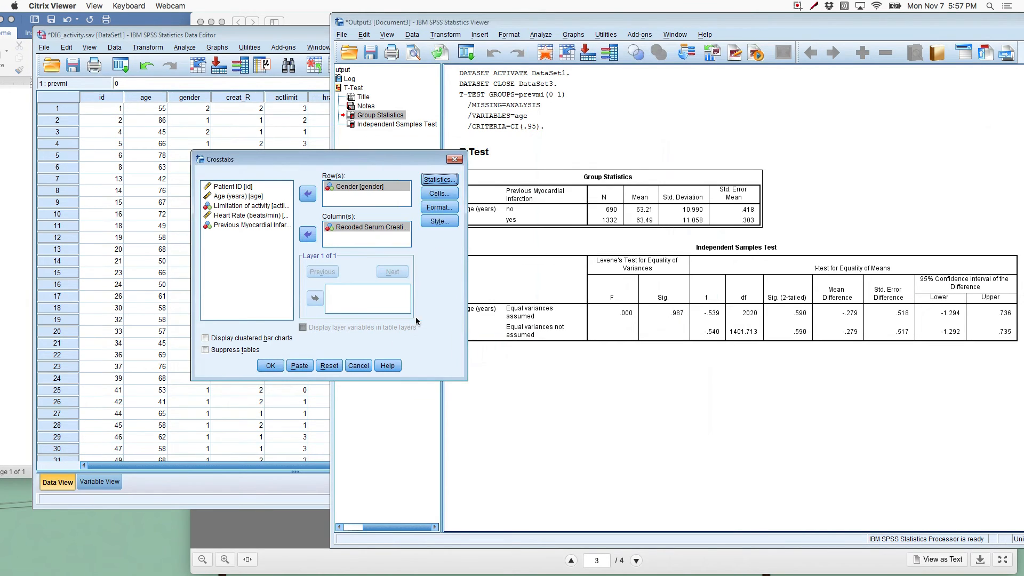
Step: Include column percentages in the crosstab cells and run the analysis
left_click(439, 193)
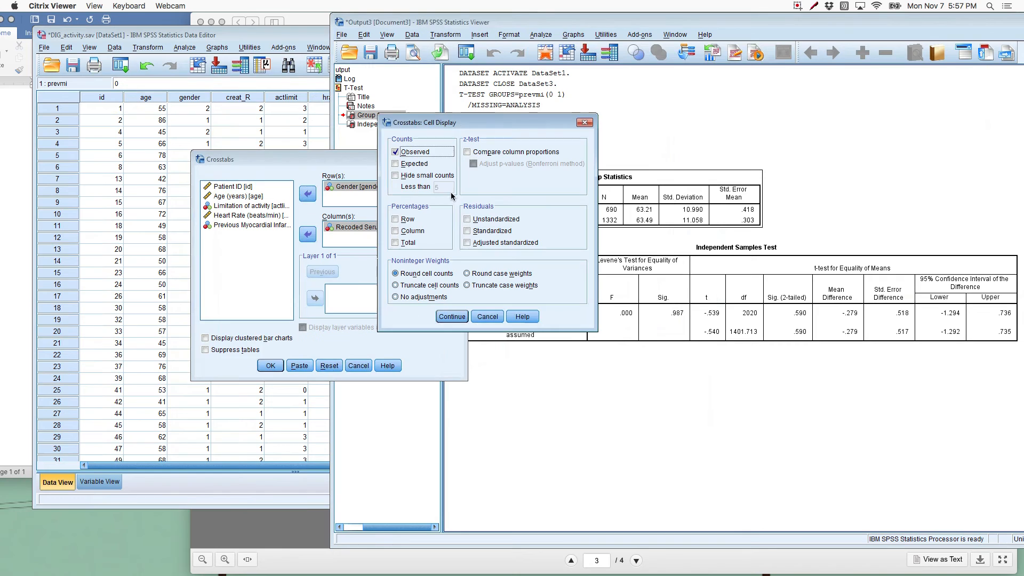
left_click(414, 232)
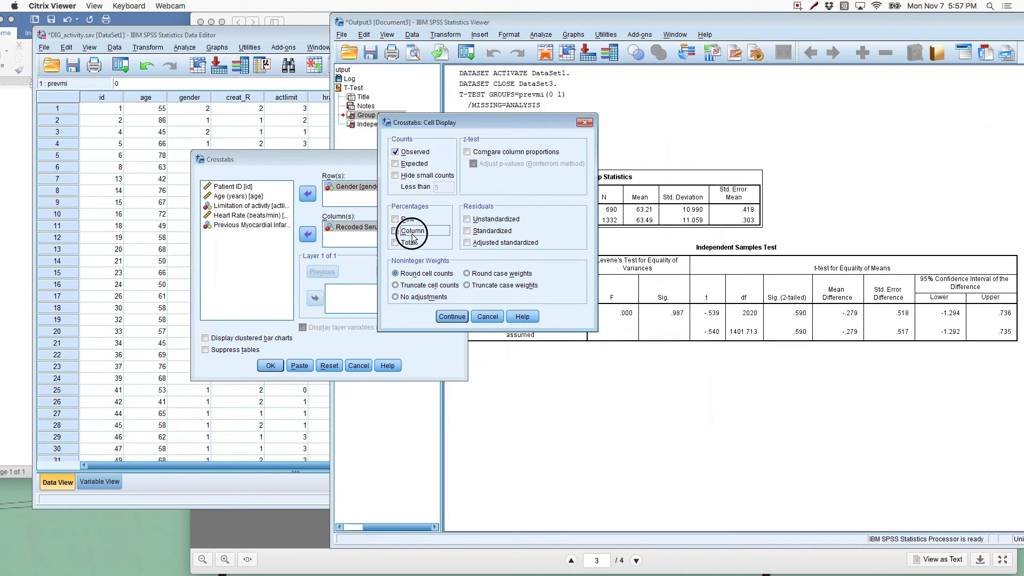
left_click(452, 317)
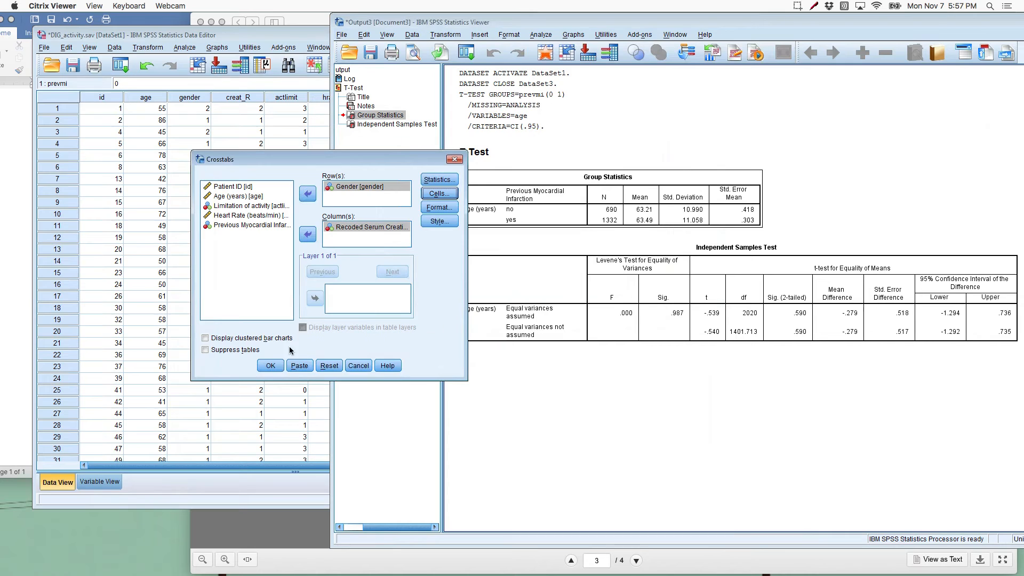
left_click(270, 365)
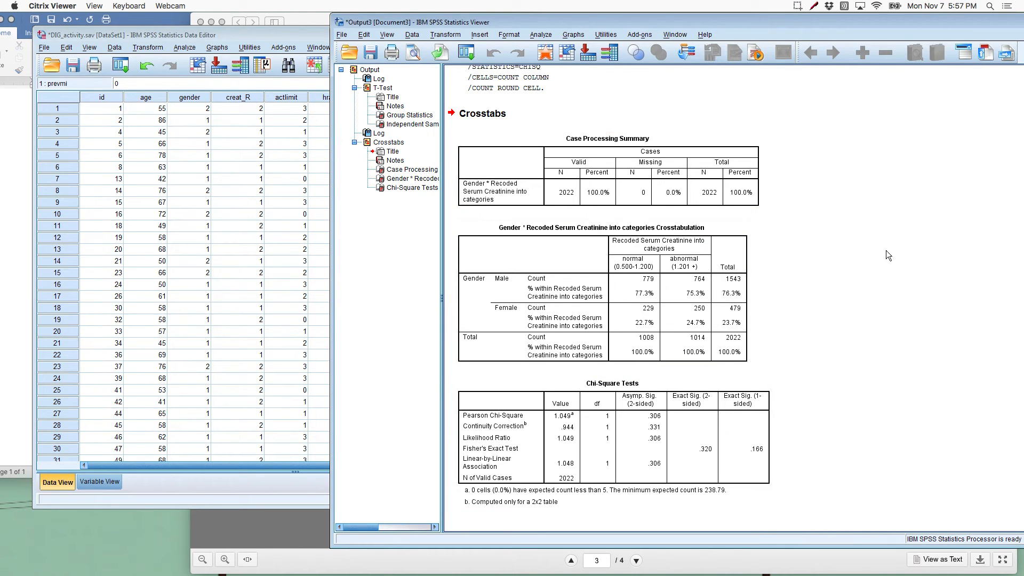
Step: Switch to Word, move the SPSS output window aside so both are visible, and start a new paragraph at the document's end
left_click(14, 213)
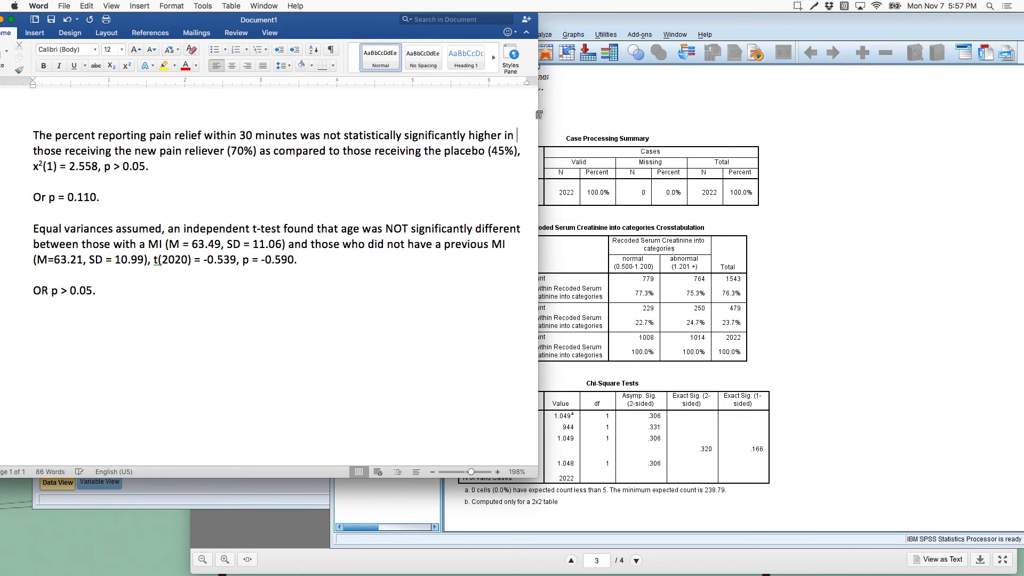
left_click_drag(539, 19, 707, 20)
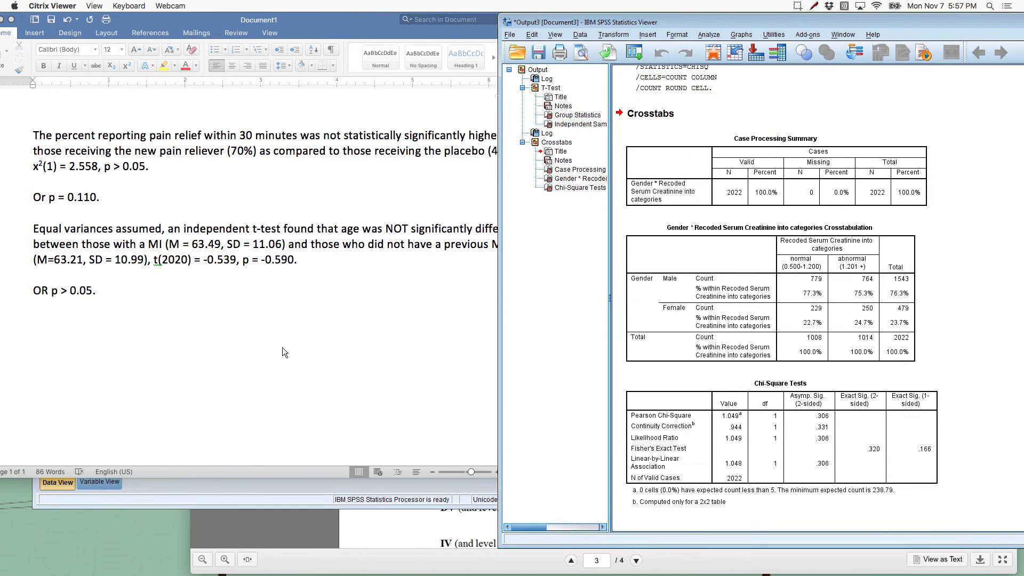
left_click(496, 364)
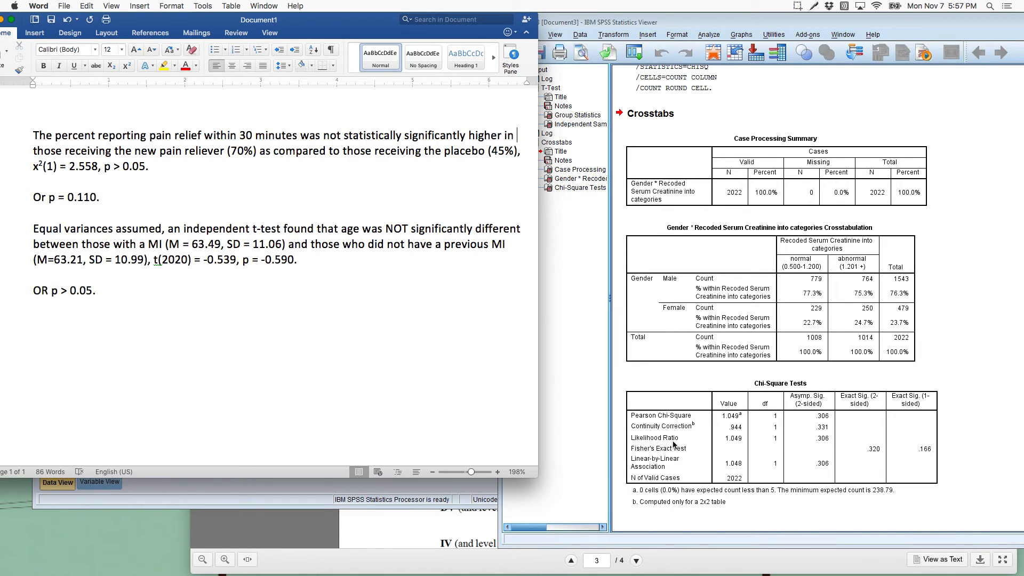
scroll(469, 403, "down", 10)
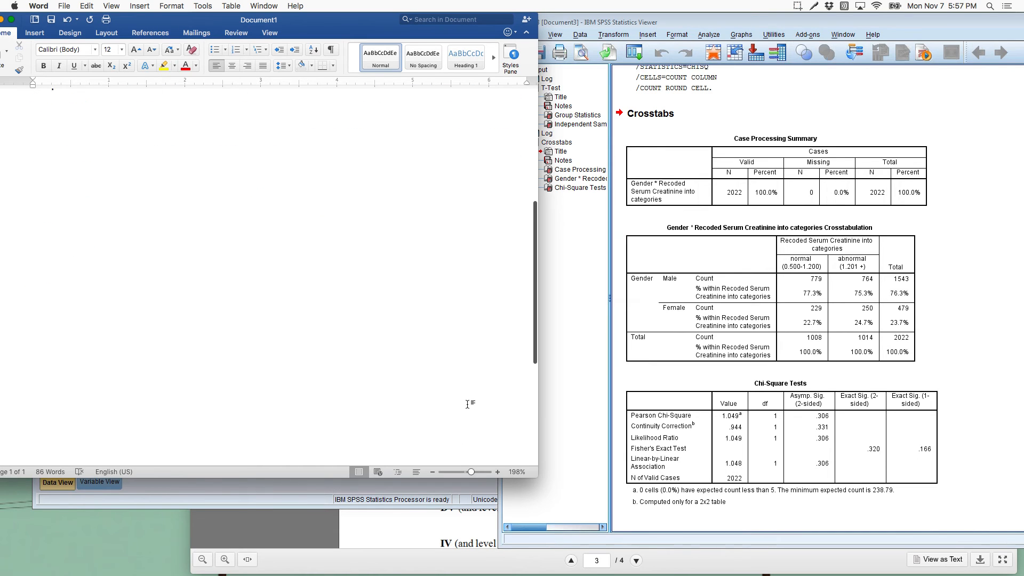
left_click(468, 404)
key("Return")
key("Return")
scroll(468, 404, "down", 1)
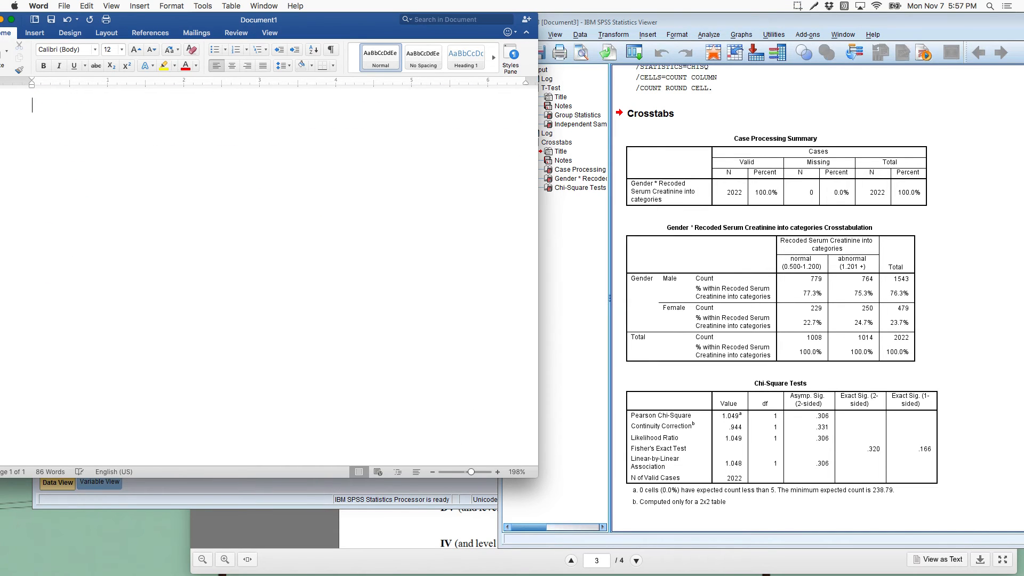
Step: Begin the gender result in the new paragraph with "A chi-square test found that serum creatinine levels"
type("A chi-square test found th")
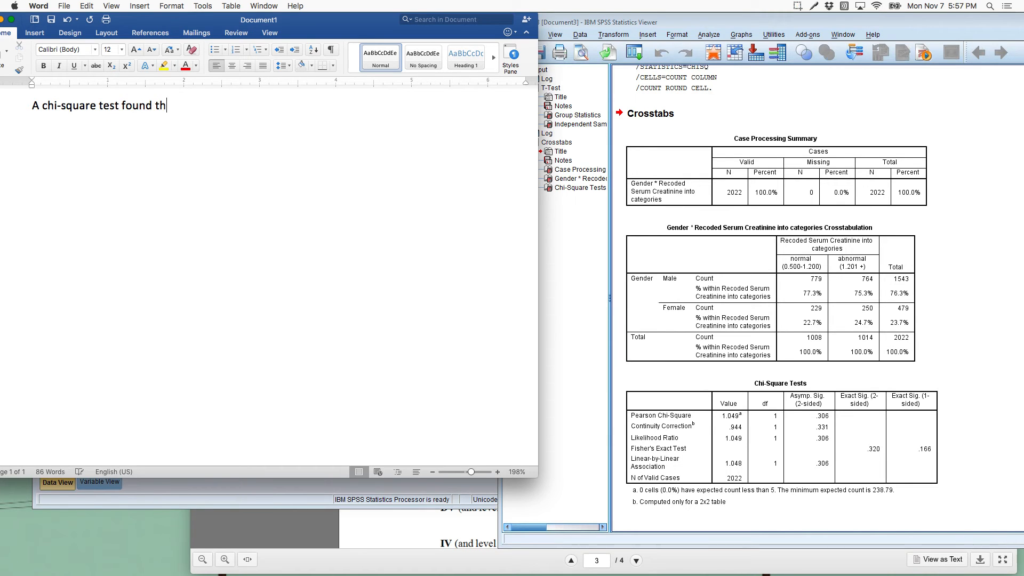
type("at serum creatinine levels")
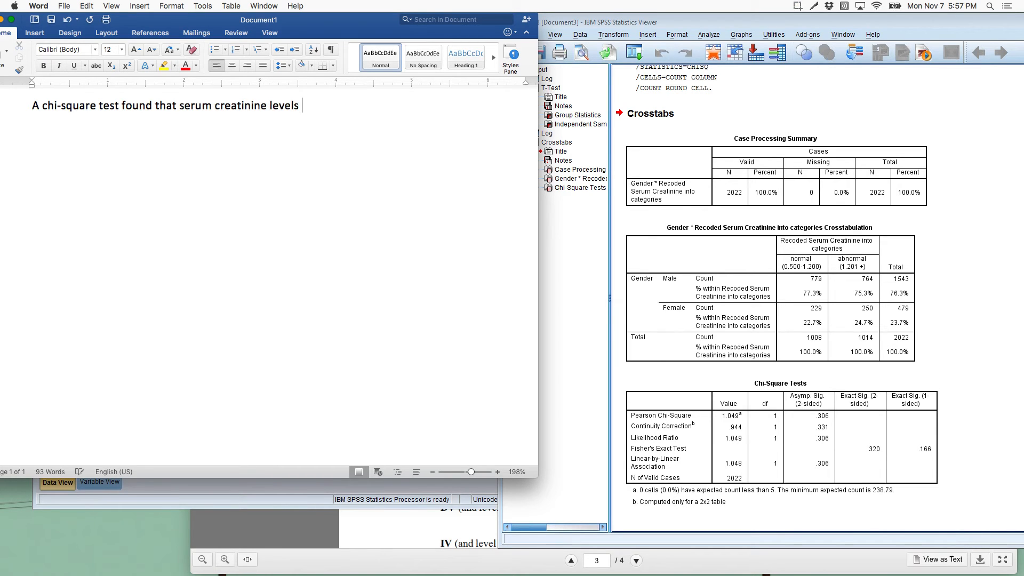
type(" were not significantly difer")
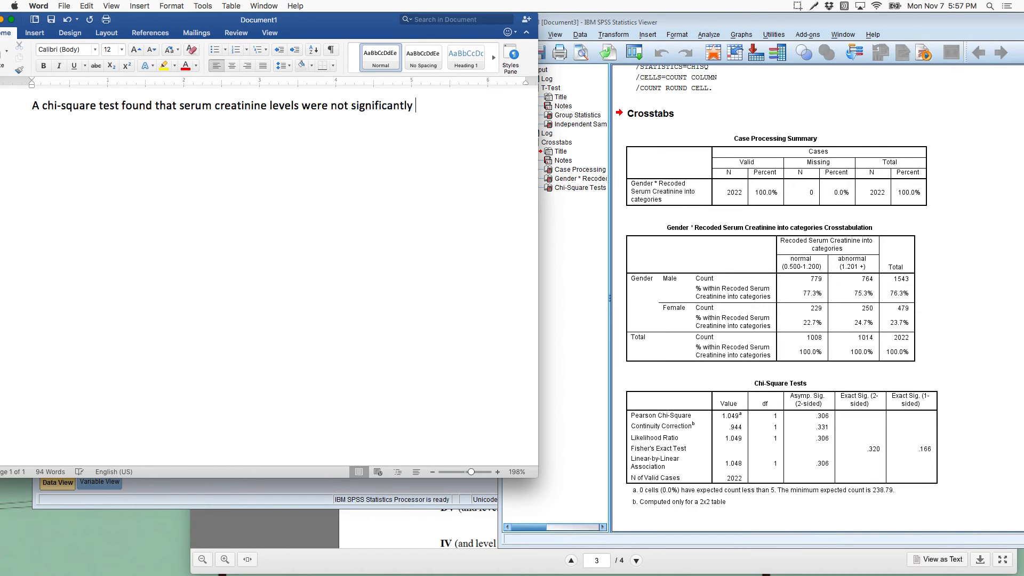
Step: Continue the serum creatinine sentence with "were not significantly different by gender, x"
key("BackSpace")
key("BackSpace")
type("ferent ")
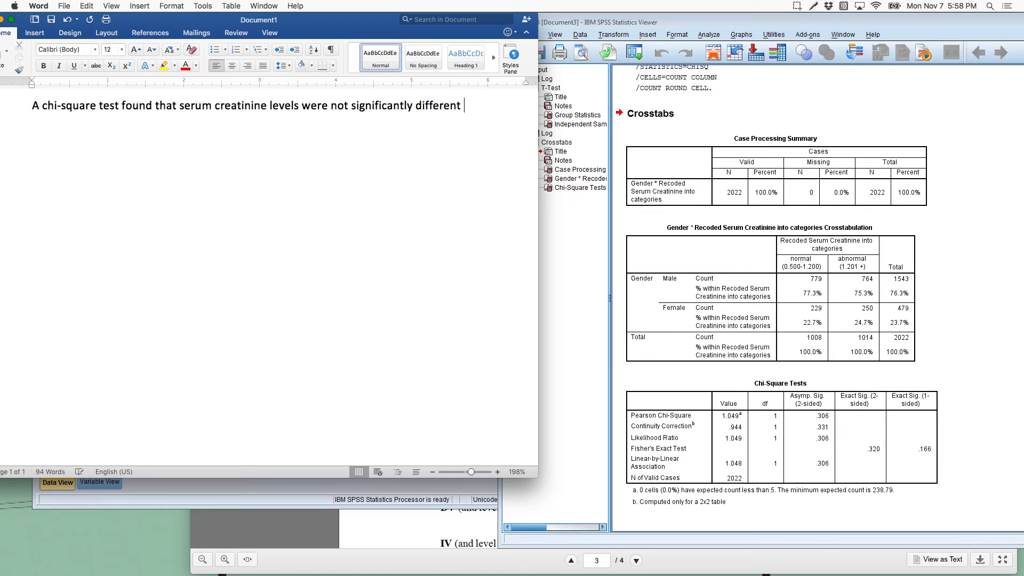
type("by gender , x")
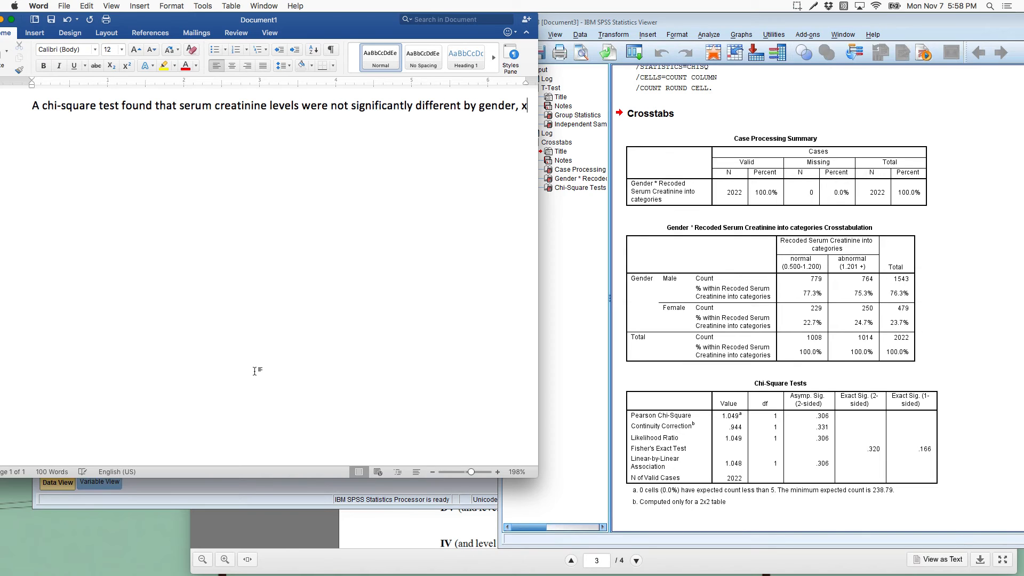
Step: Complete the chi-square notation with a superscript 2 and finish the sentence with "(1) = 1.049, p = 0.306."
left_click(127, 65)
type("2")
left_click(124, 69)
type("(")
type("1) =")
type("1.049")
type(", p = 0.306")
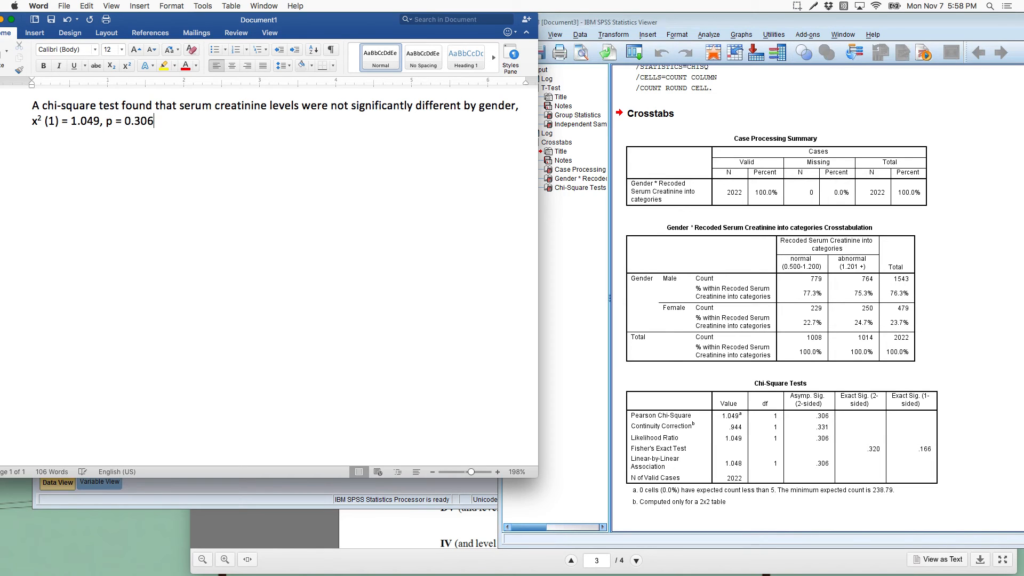
type(".")
Step: Review the finished serum creatinine write-up against the Chi-Square Tests table and its expected-count footnote in the SPSS output
left_click_drag(160, 122, 33, 115)
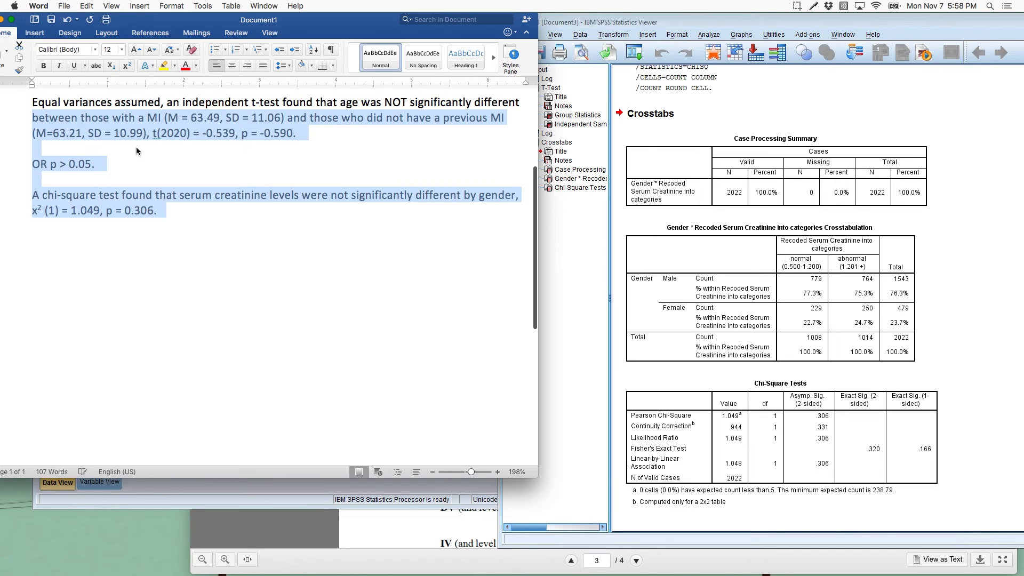
left_click(173, 154)
scroll(191, 198, "up", 5)
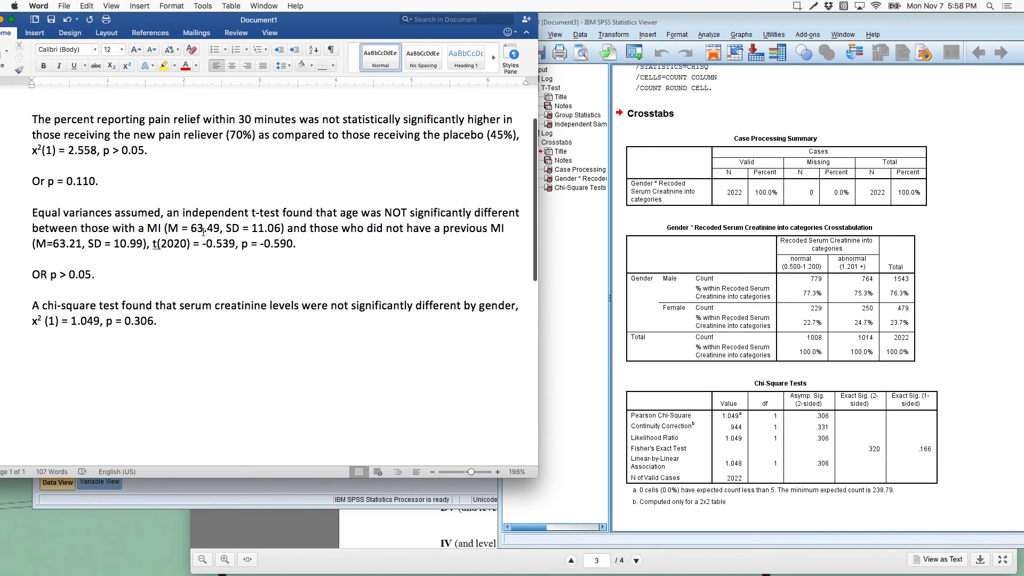
left_click(206, 339)
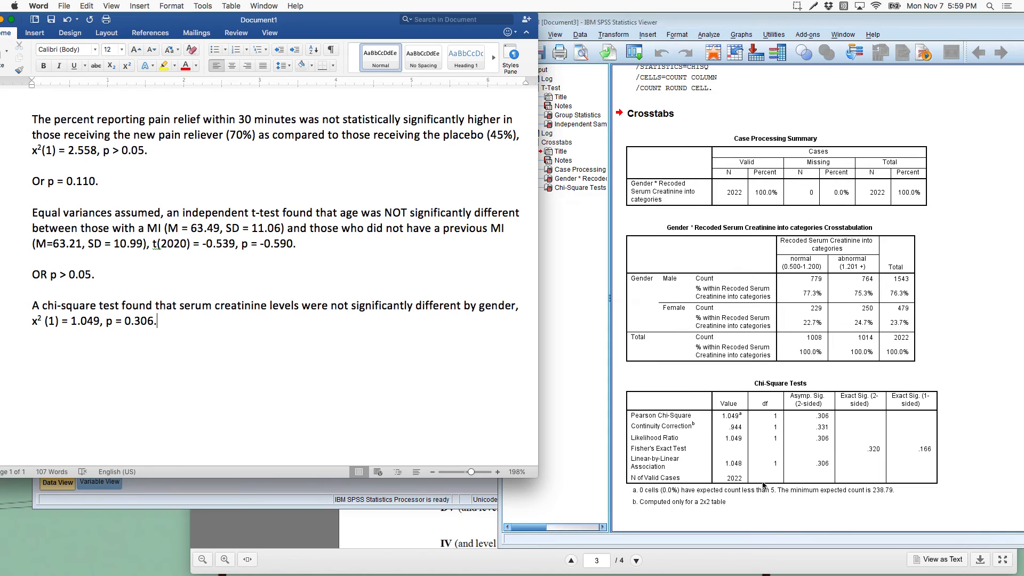
left_click(778, 478)
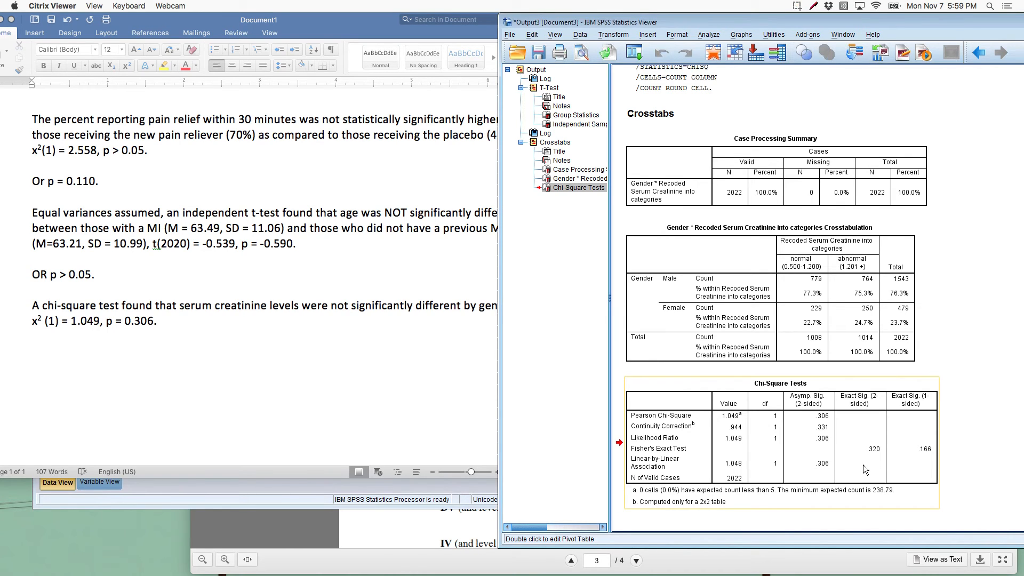
left_click(977, 404)
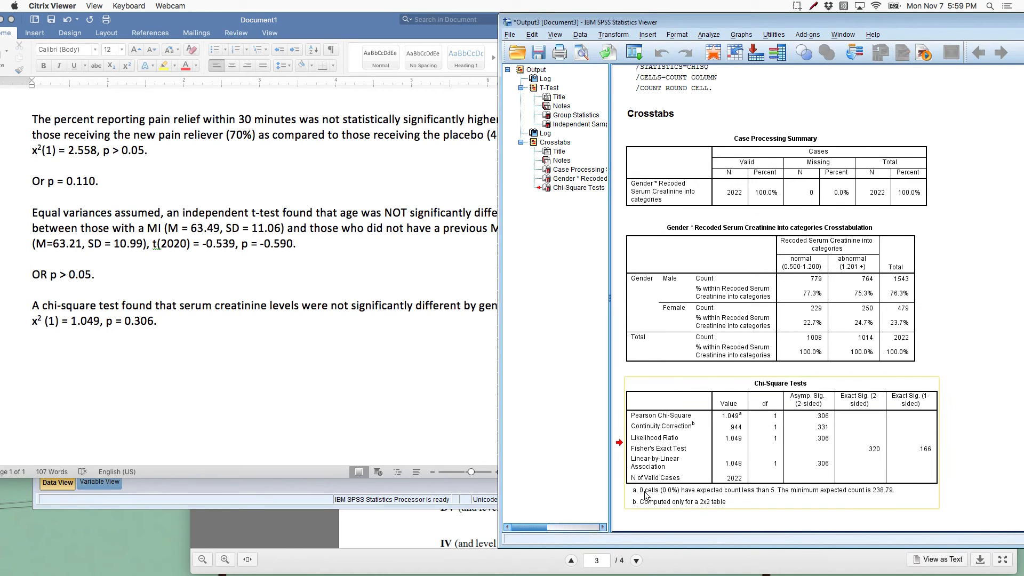
left_click(454, 418)
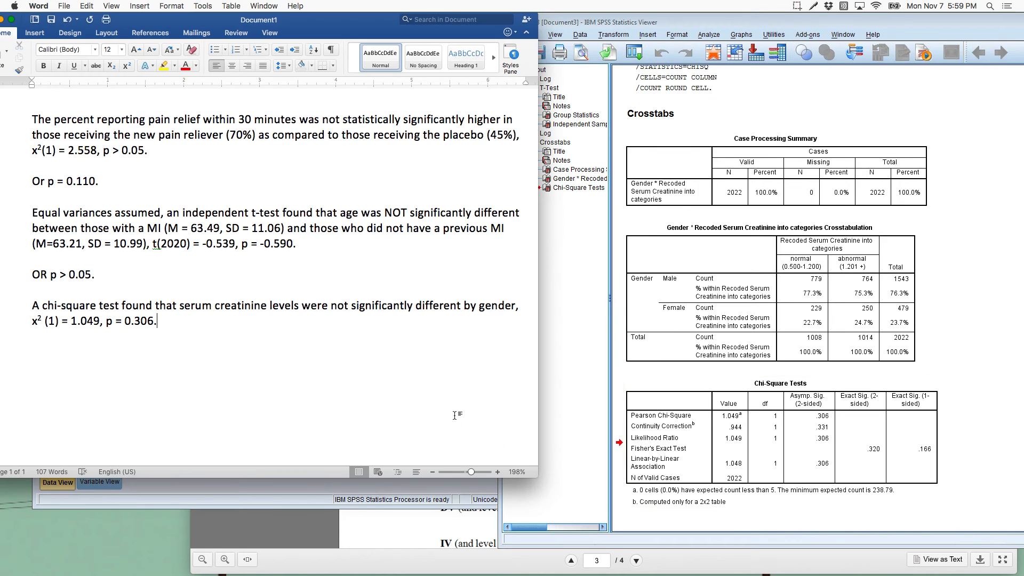
Step: Switch to SPSS, reset the Crosstabs setup, and assign Previous Myocardial Infarction to the rows and Limitation of activity to the columns
mouse_move(375, 568)
left_click(734, 359)
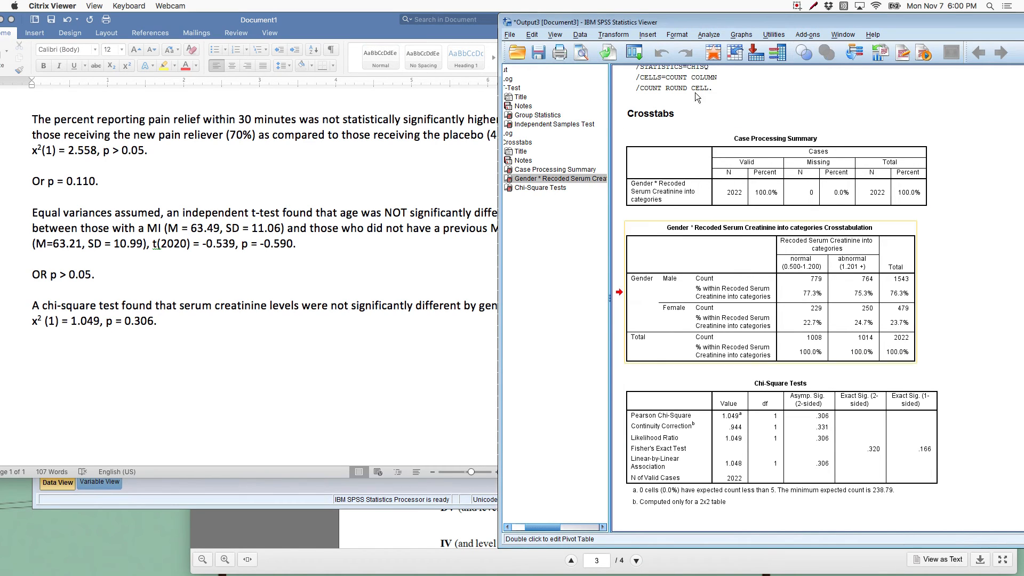
left_click(712, 38)
mouse_move(723, 62)
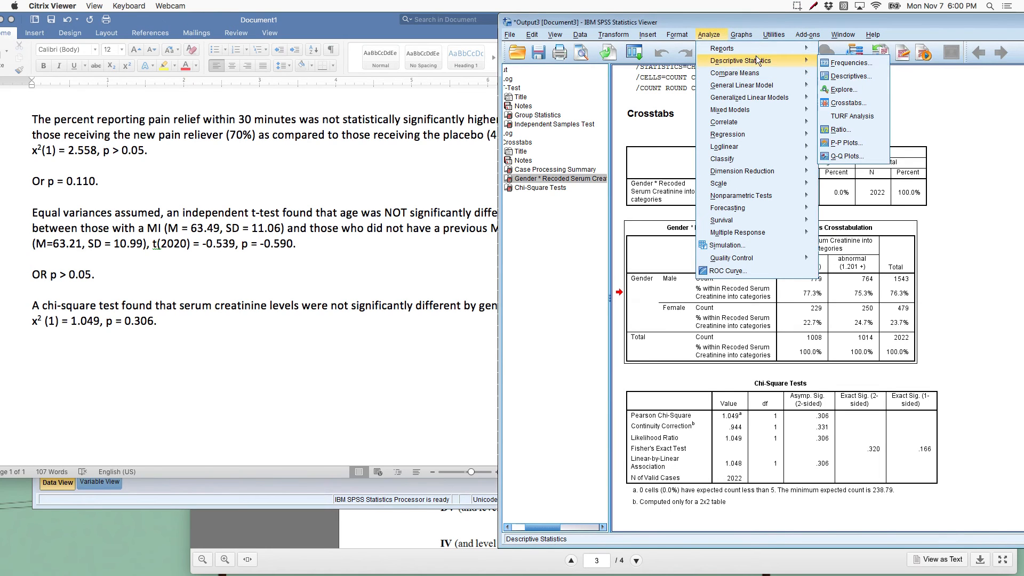
left_click(846, 104)
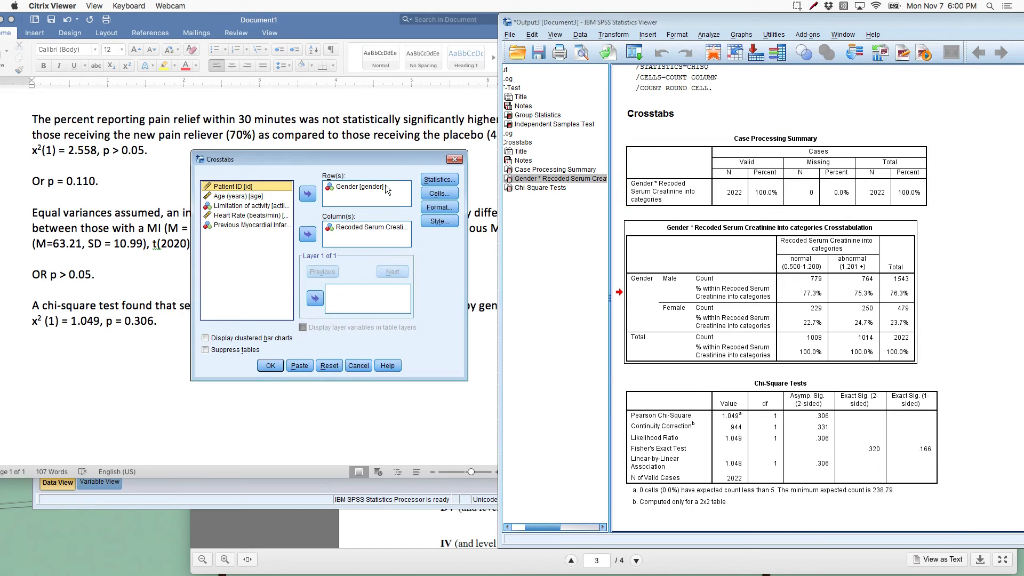
left_click(330, 367)
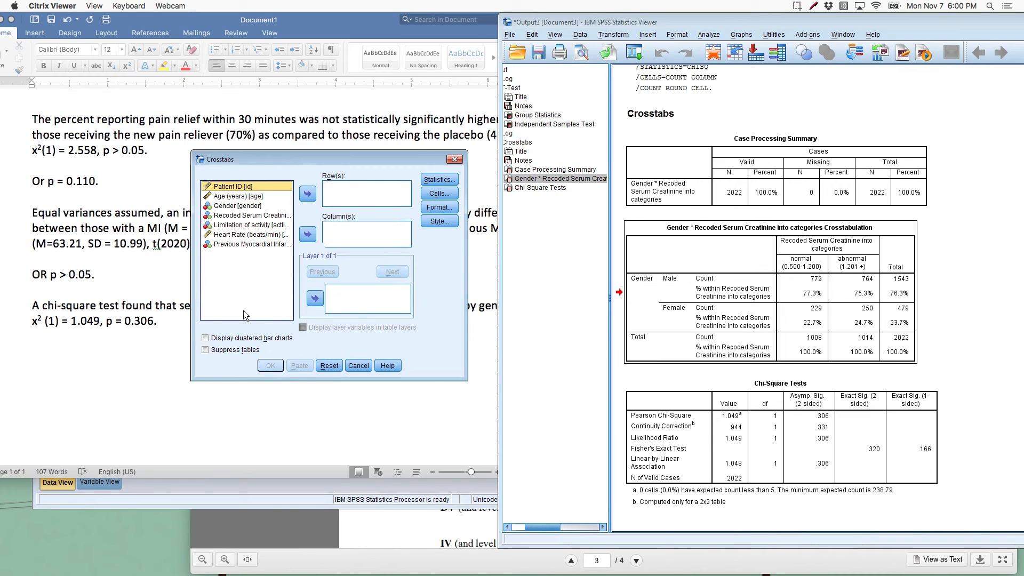
left_click(249, 247)
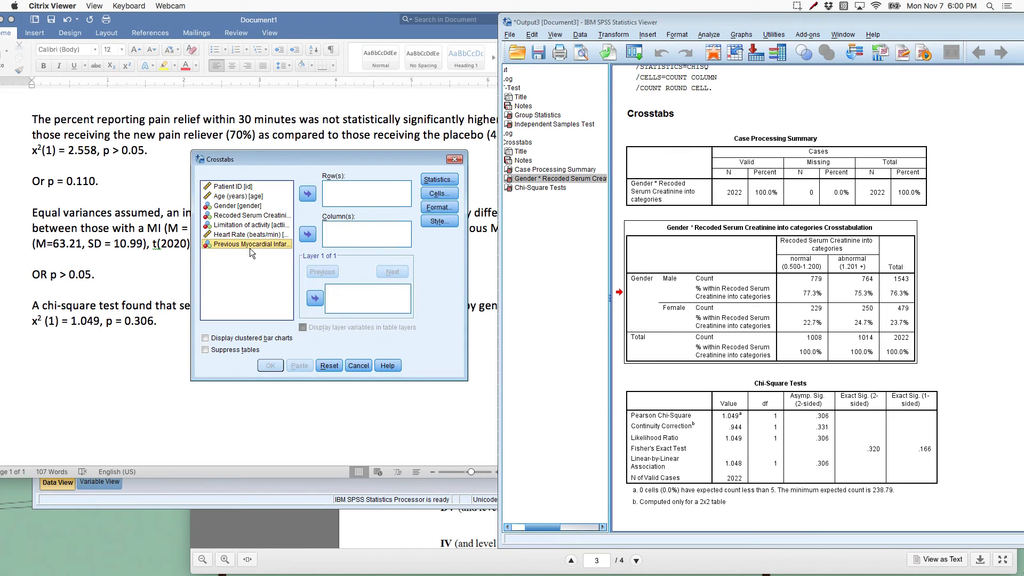
left_click(308, 194)
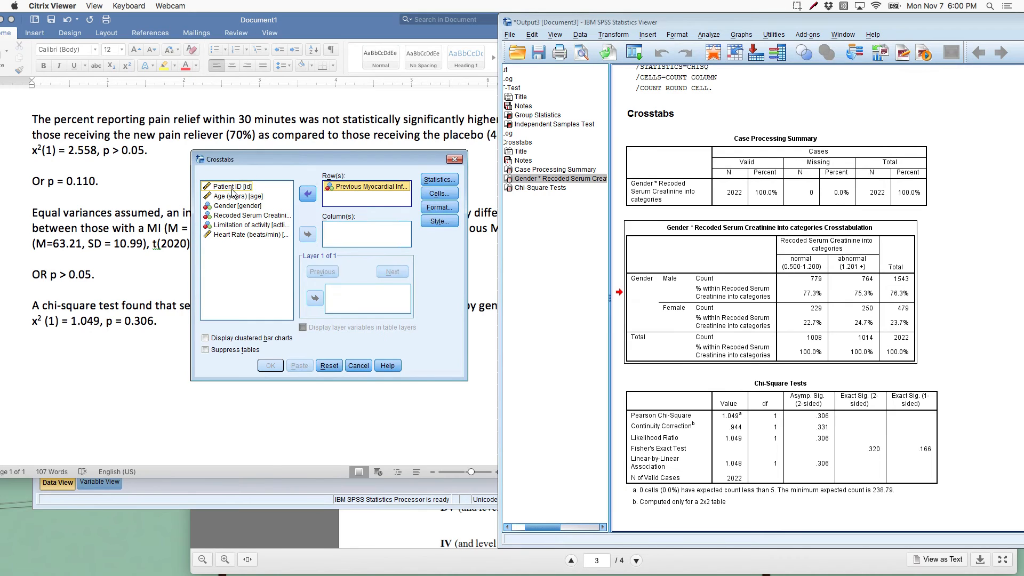
left_click(237, 228)
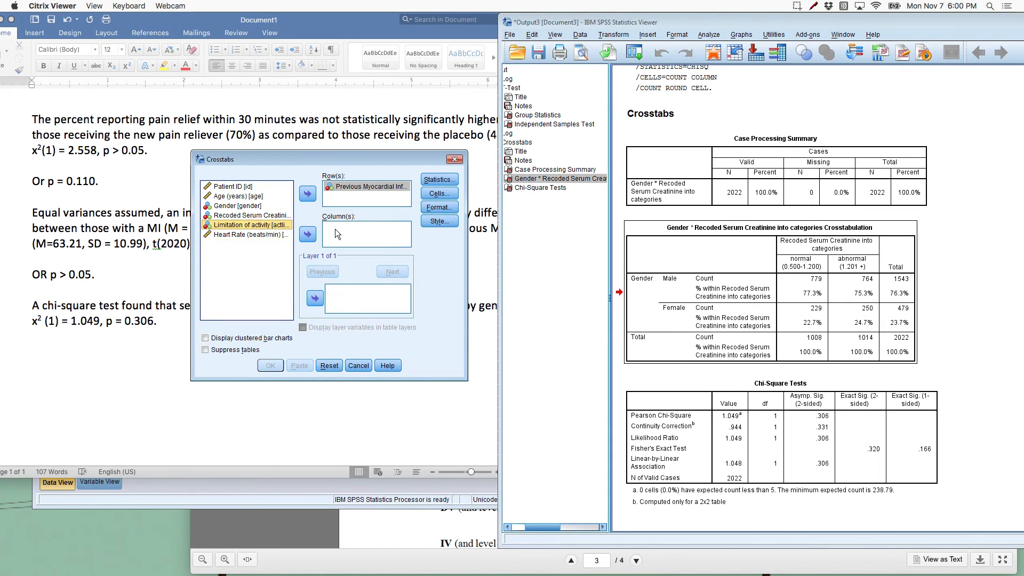
left_click(307, 235)
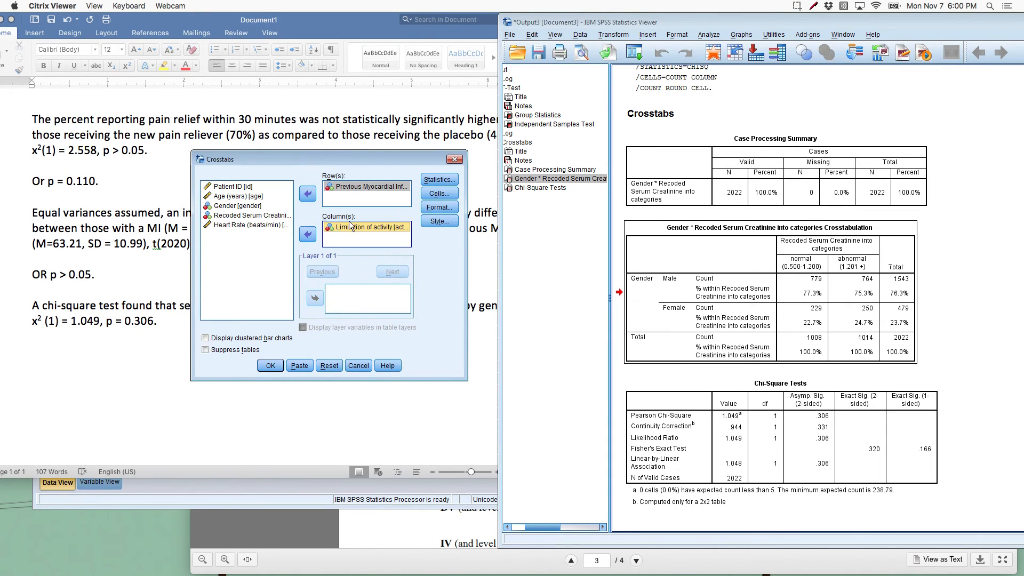
Step: Enable the Chi-square statistic for the Previous Myocardial Infarction by Limitation of activity crosstab
left_click(453, 181)
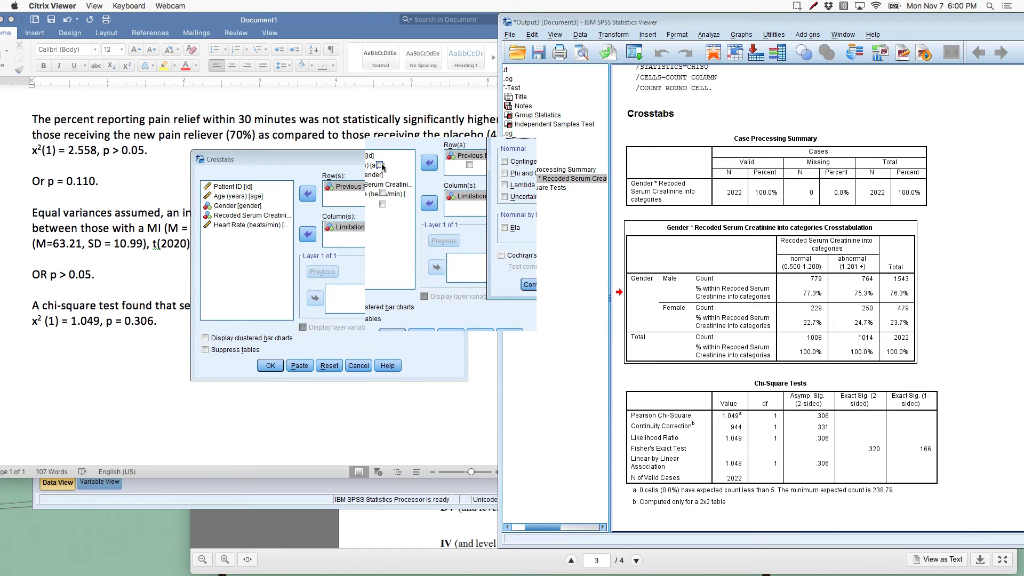
left_click(427, 140)
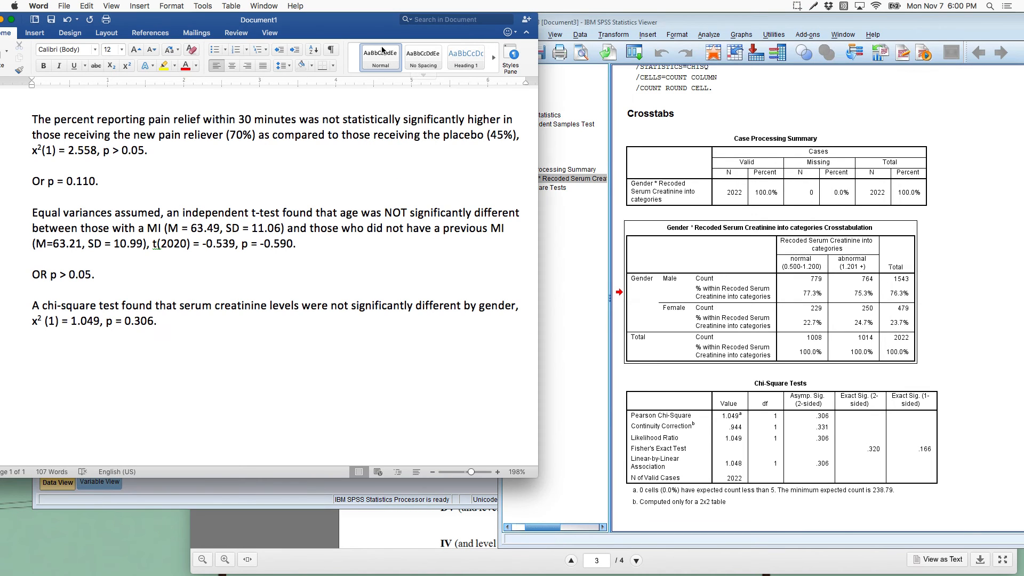
mouse_move(569, 574)
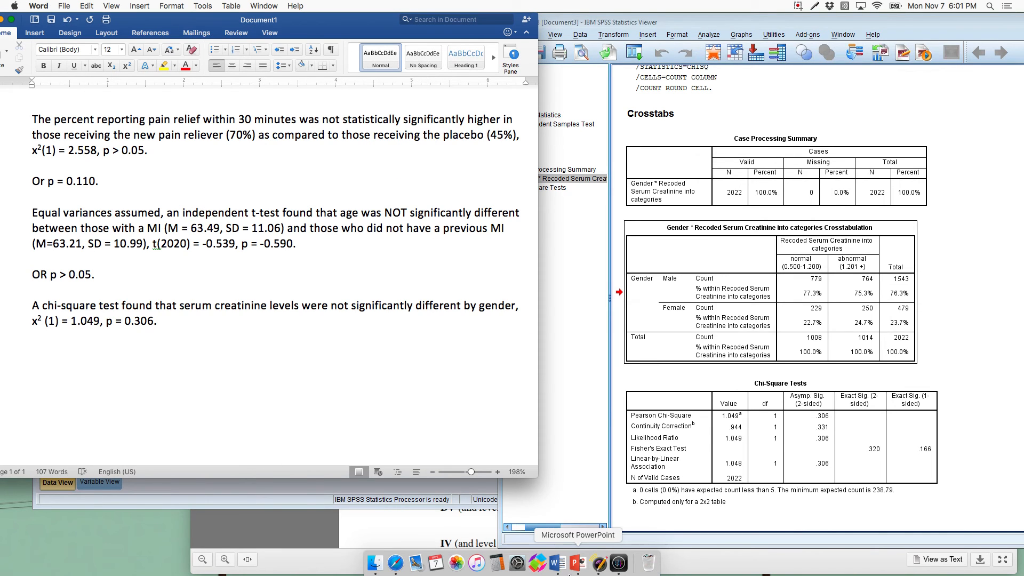
left_click(618, 563)
left_click(425, 312)
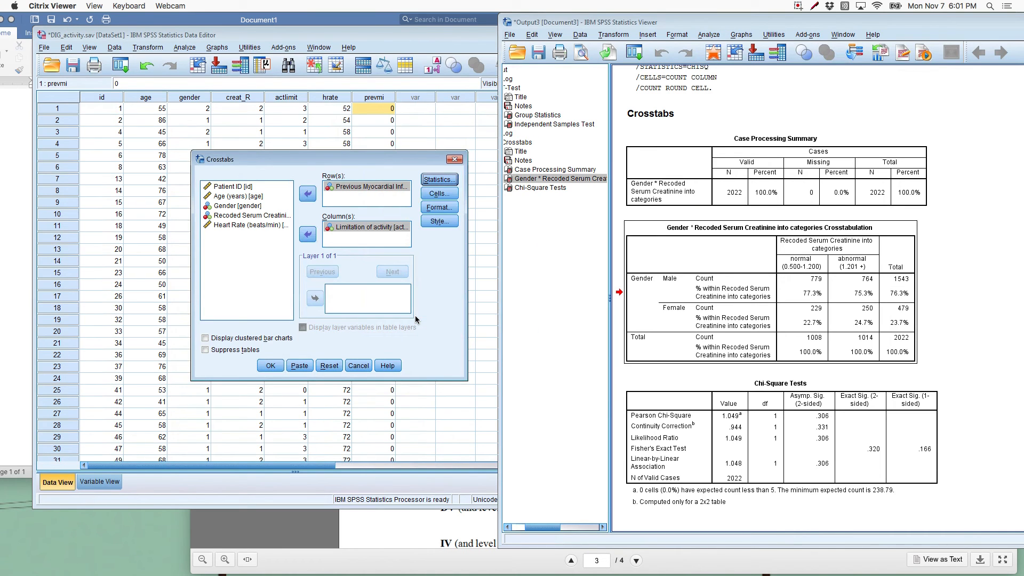
Step: Add column percentages to the cells of the activity limitation crosstab and run the analysis
left_click(441, 194)
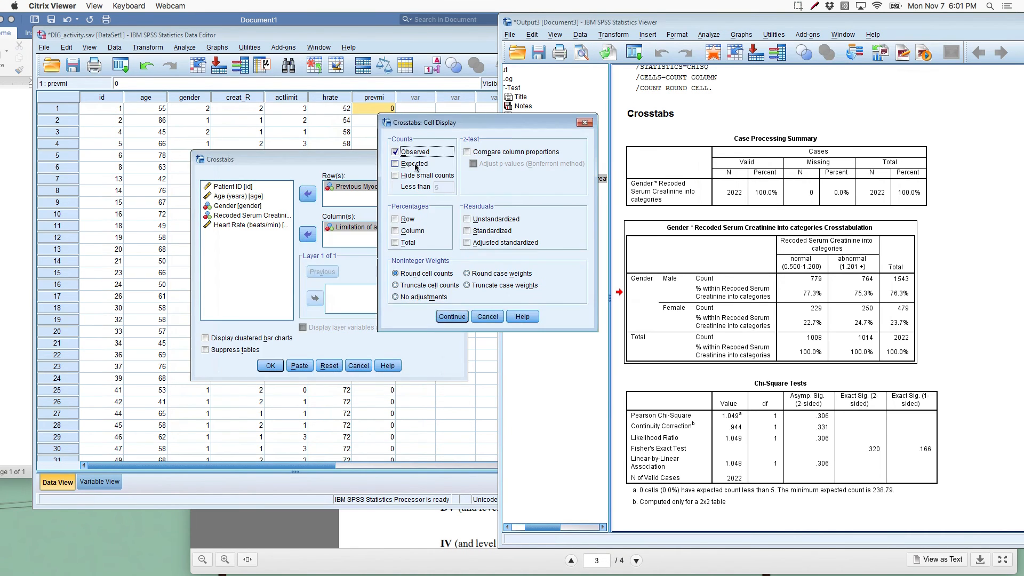
left_click(395, 231)
left_click(451, 317)
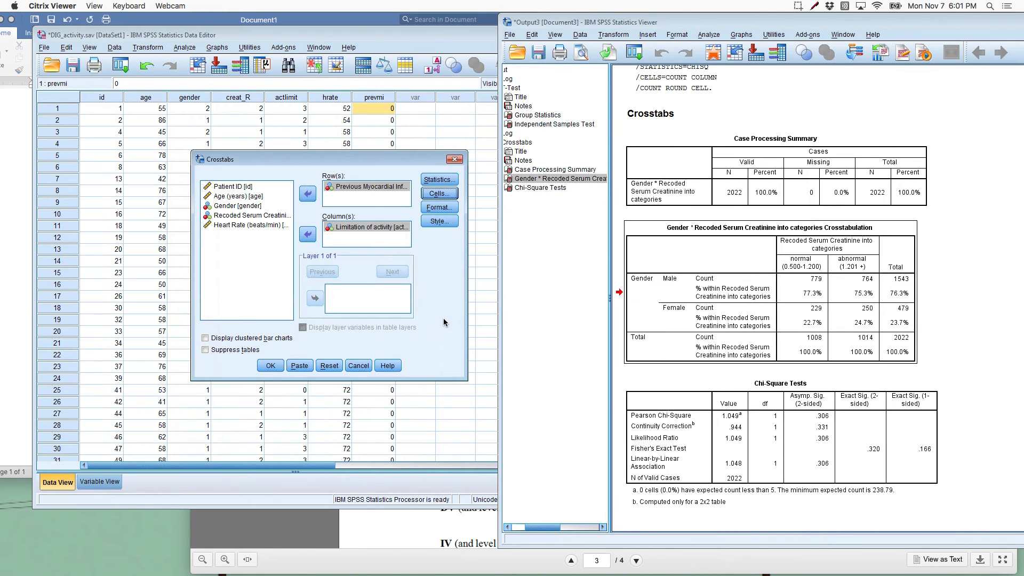
left_click(269, 365)
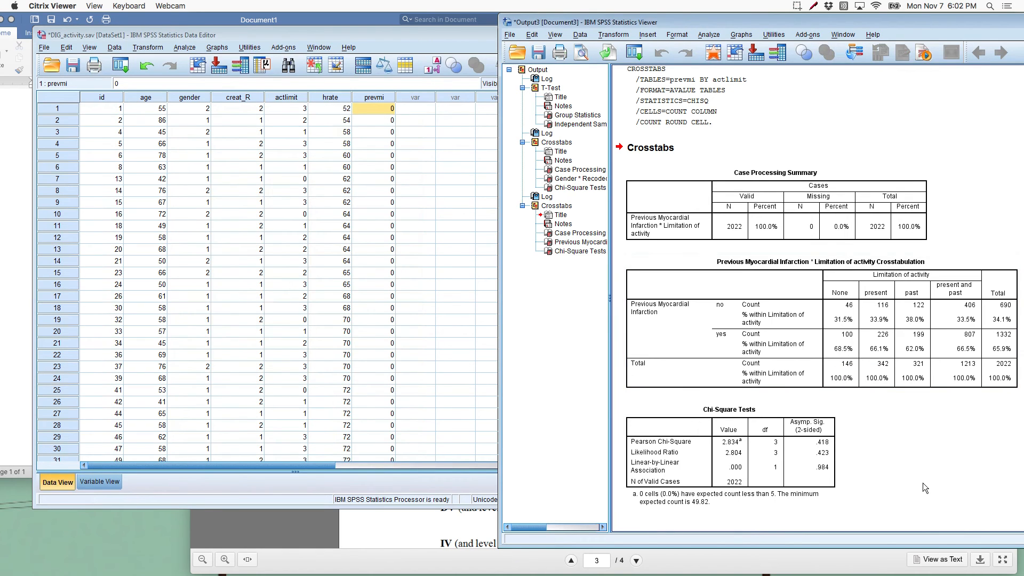
Step: Switch to Word and start a new paragraph below the gender result with "A chi-square test found"
left_click(5, 434)
key("Return")
key("Return")
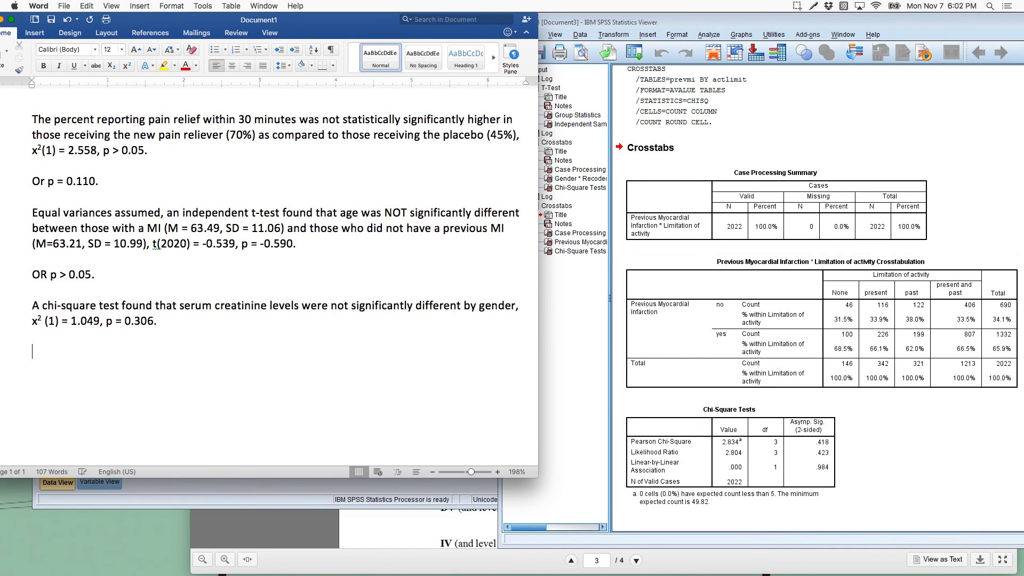
type("A chi-square")
key("BackSpace")
key("BackSpace")
type("re test fond")
key("BackSpace")
key("BackSpace")
type("und ")
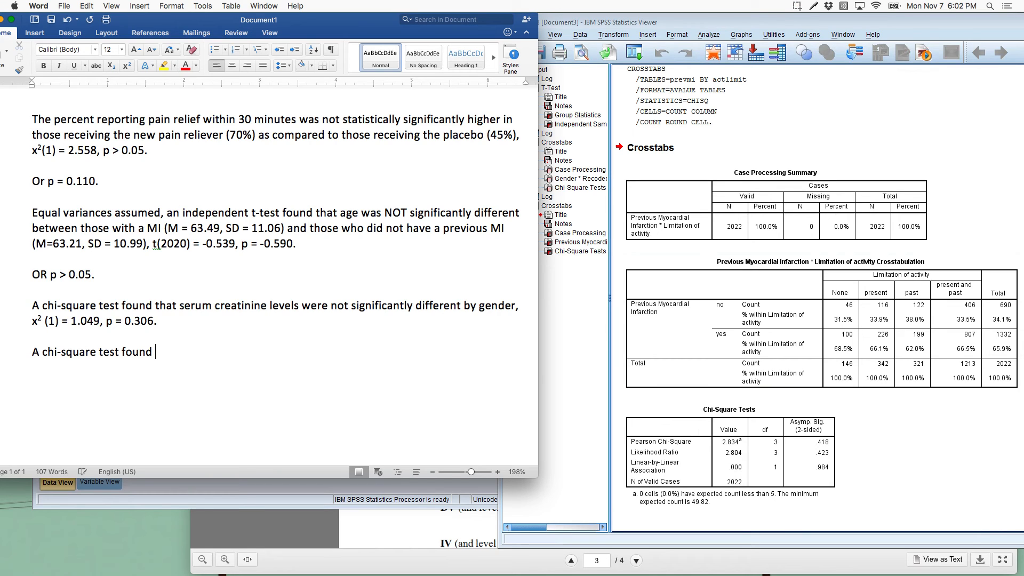
type("that ")
type("activiti")
type("y limitat")
Step: Continue the new sentence with "that activity limitations were" and correct the misspelling of "activity"
key("BackSpace")
key("BackSpace")
key("BackSpace")
key("BackSpace")
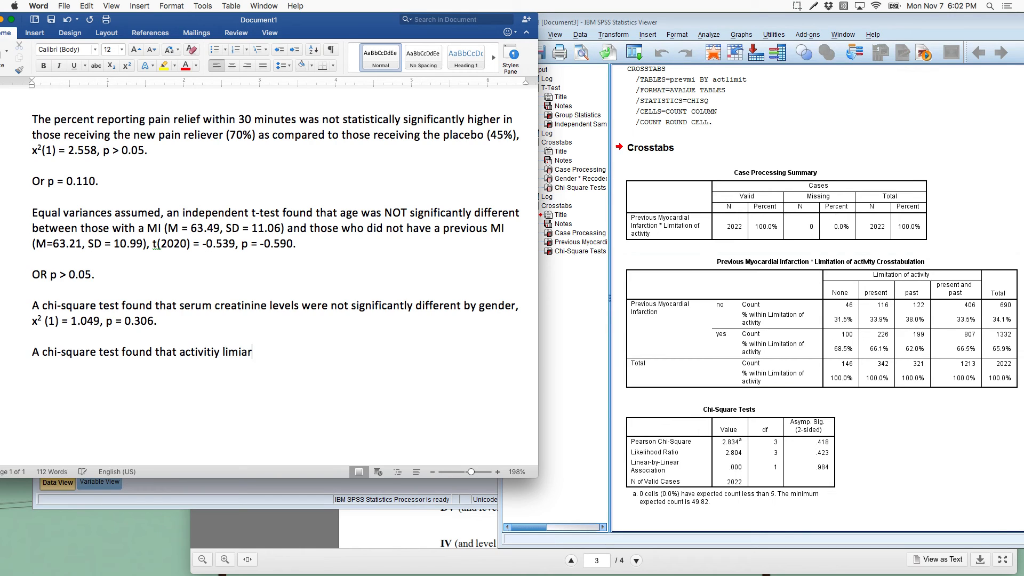
type("itation")
key("BackSpace")
key("BackSpace")
key("BackSpace")
type("ions")
type("were nto")
left_click(215, 356)
key("BackSpace")
Step: Correct the mistyped word after "were" and continue the sentence with "not significantly different"
left_click(393, 355)
key("BackSpace")
key("BackSpace")
key("BackSpace")
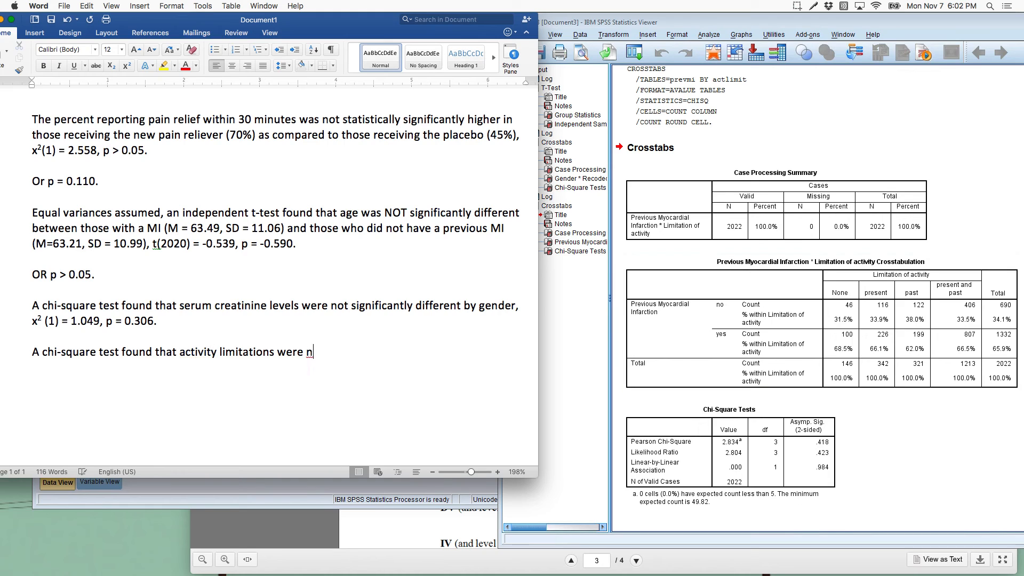
type("ot significanly")
key("BackSpace")
key("BackSpace")
key("BackSpace")
key("BackSpace")
type("ntly different ")
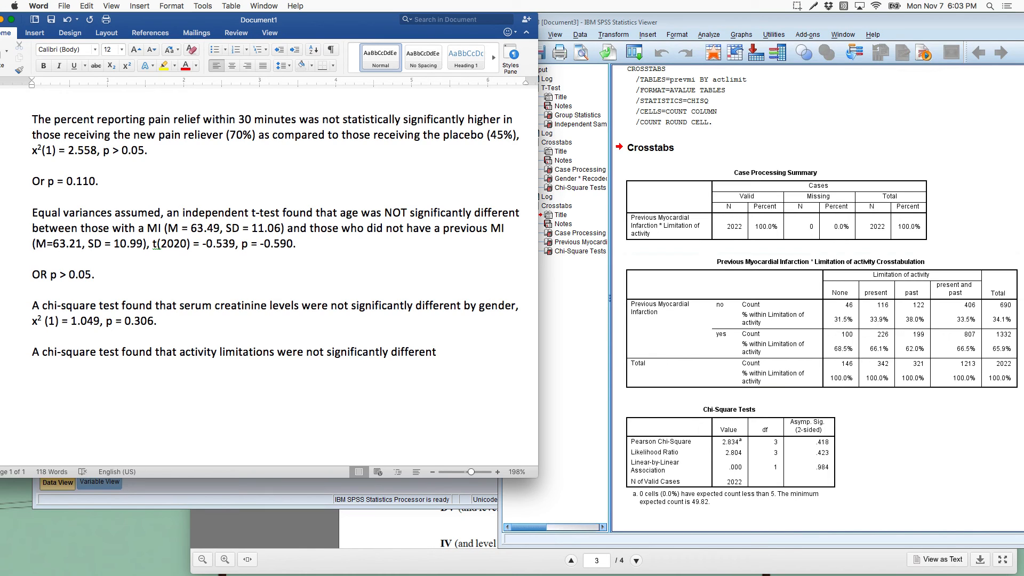
type("by MI status, x")
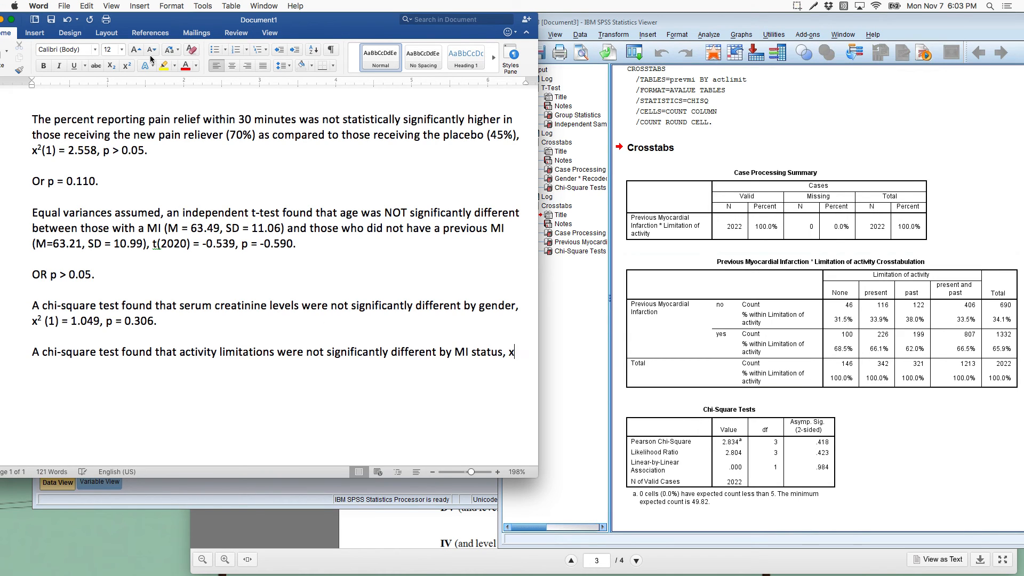
Step: Continue the sentence with "by MI status, x" followed by a superscript 2
left_click(124, 66)
type("2")
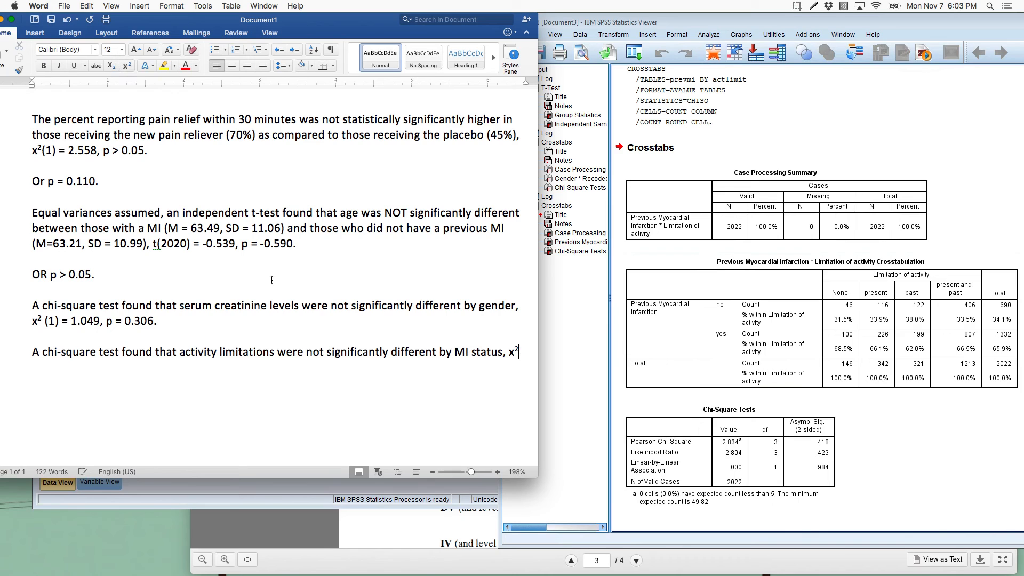